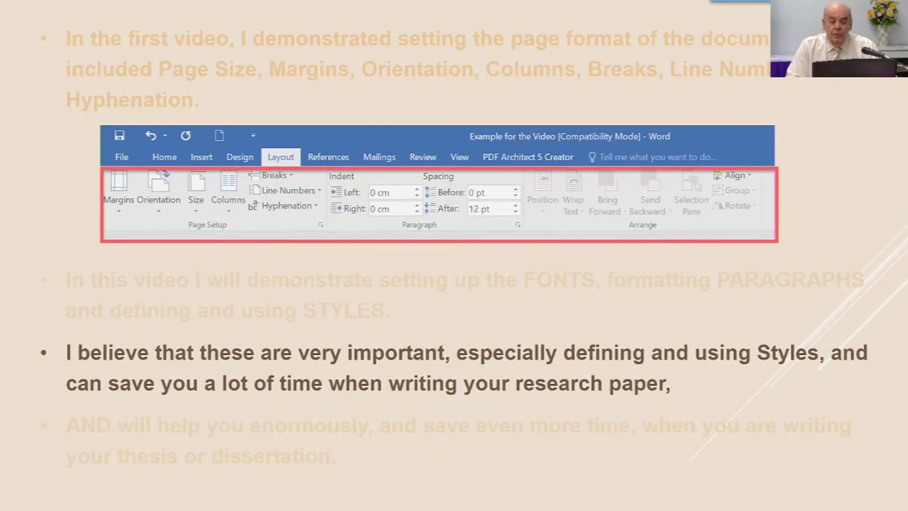
Advance the slideshow past the last bullet to the 'Selecting Fonts' slide
key(Right)
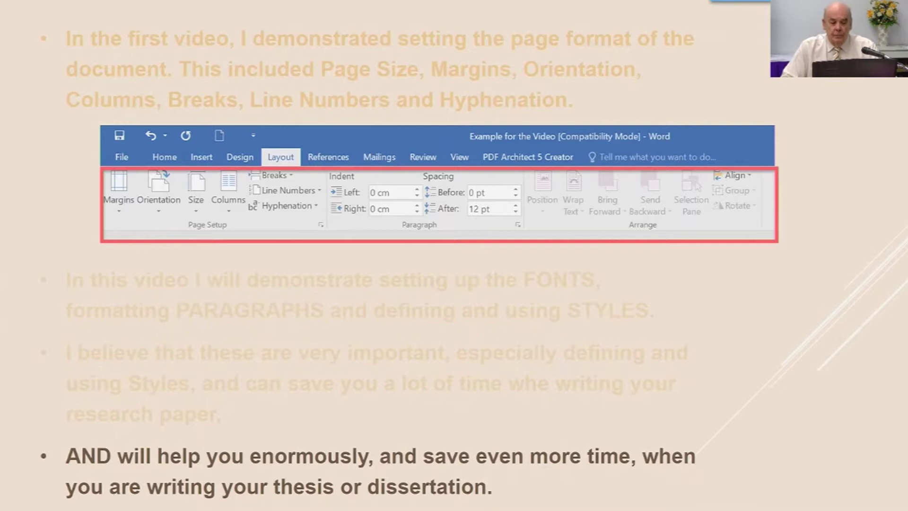
key(Right)
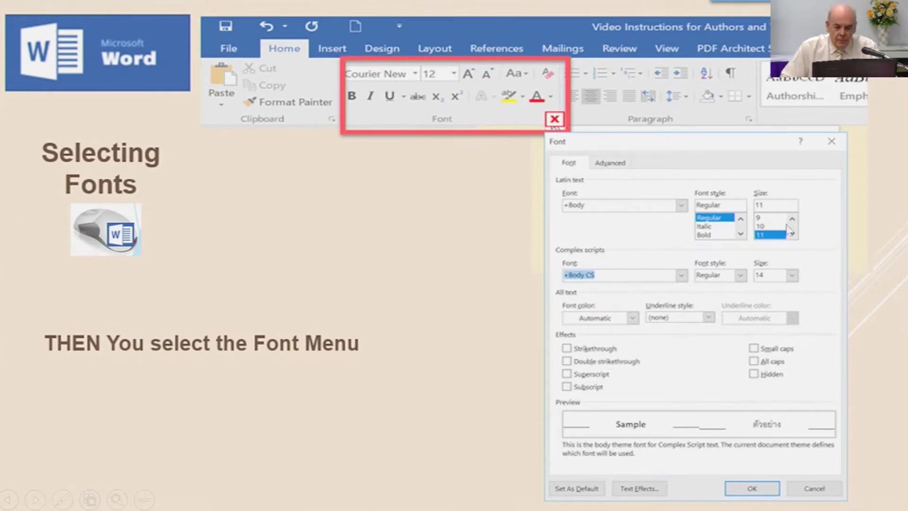
Switch to the Word document and view the Font dialog without changing anything
click(103, 231)
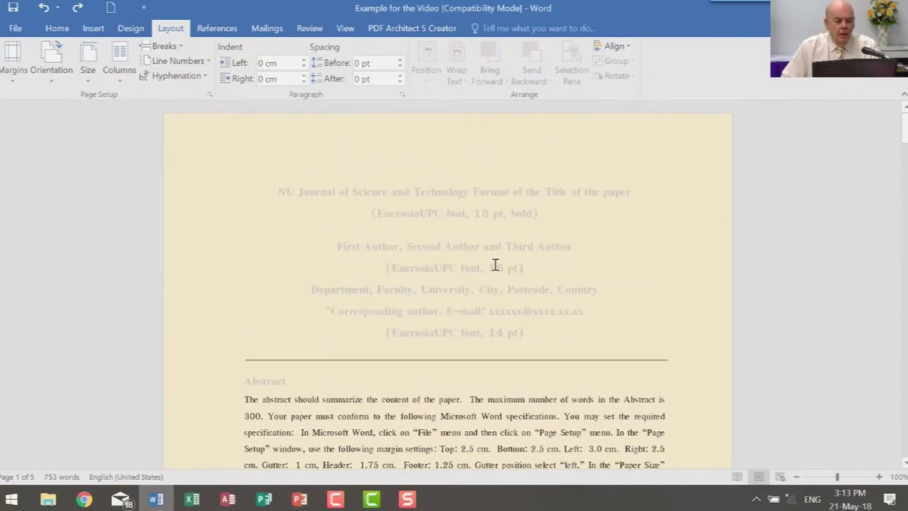
scroll(217, 277, down, 3)
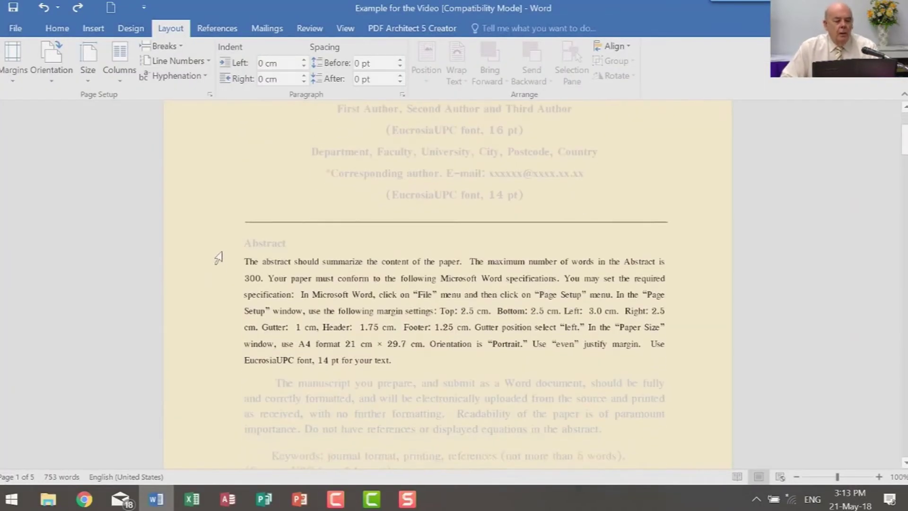
click(56, 29)
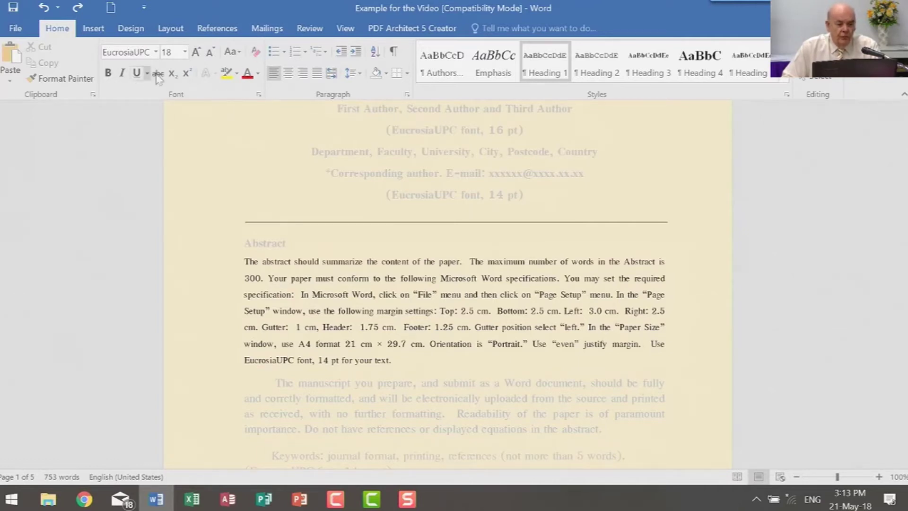
click(261, 94)
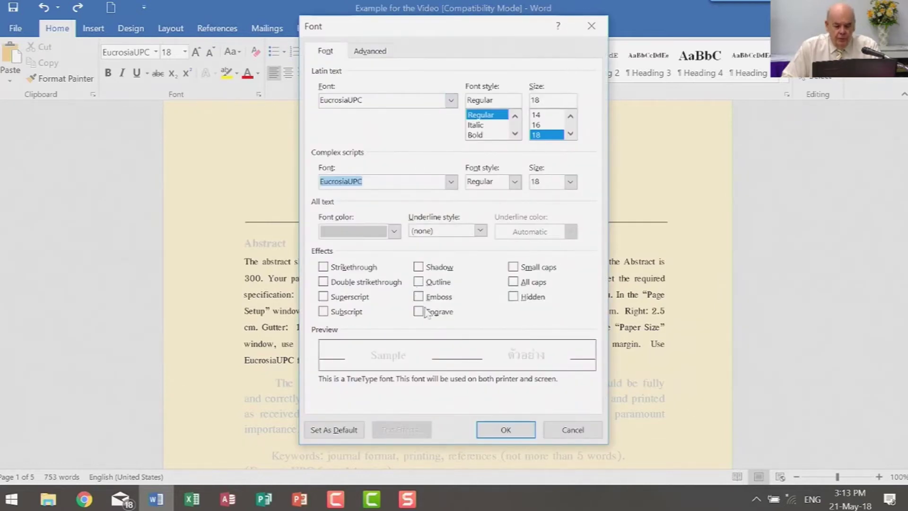
click(505, 430)
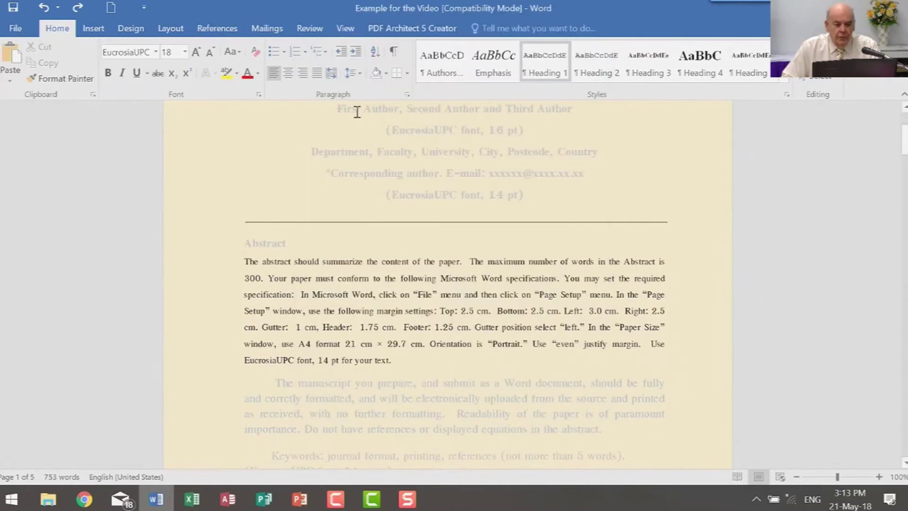
Select the entire Abstract paragraph of 'Example for the Video'
scroll(302, 175, up, 1)
scroll(303, 177, down, 2)
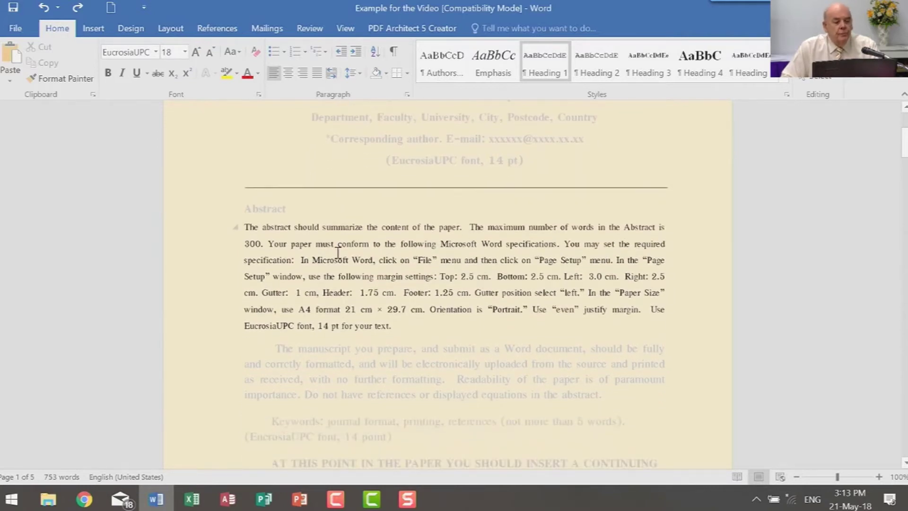
click(278, 227)
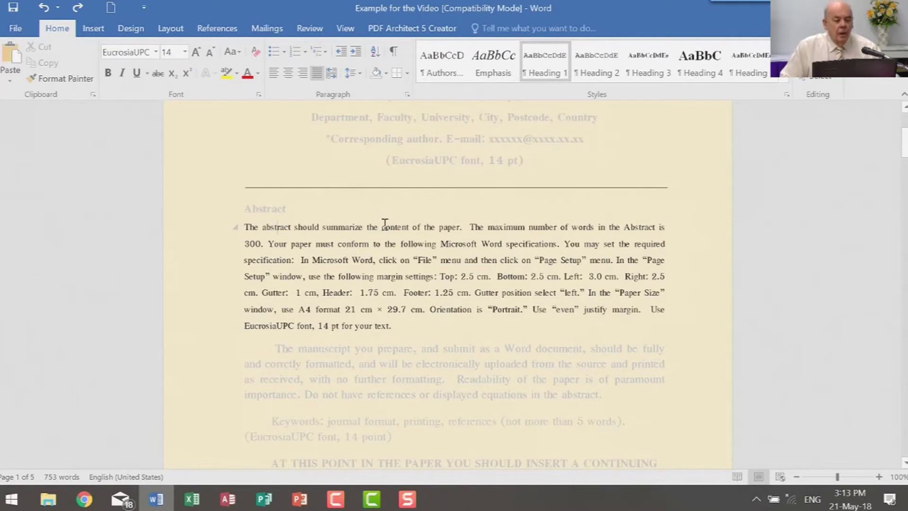
drag(245, 227, 470, 328)
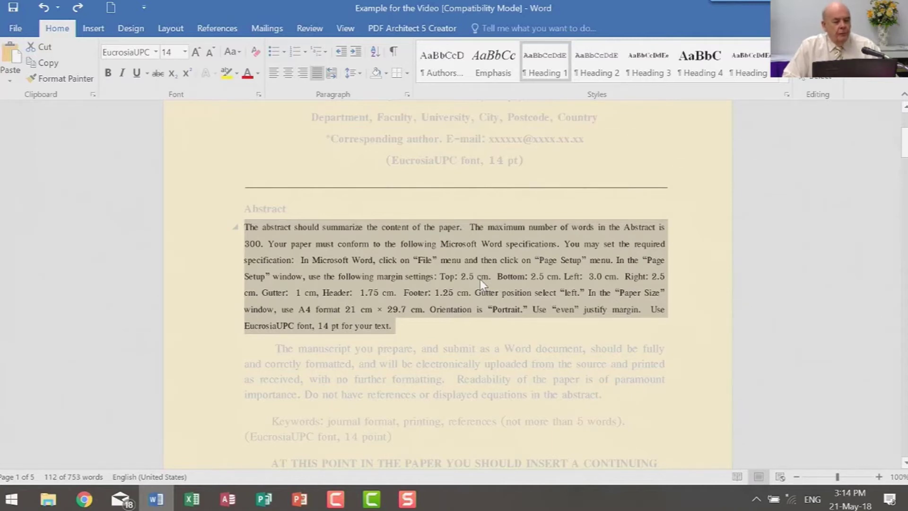
Try Brush Script MT, then Tahoma on the abstract, then restore EucrosiaUPC
click(156, 52)
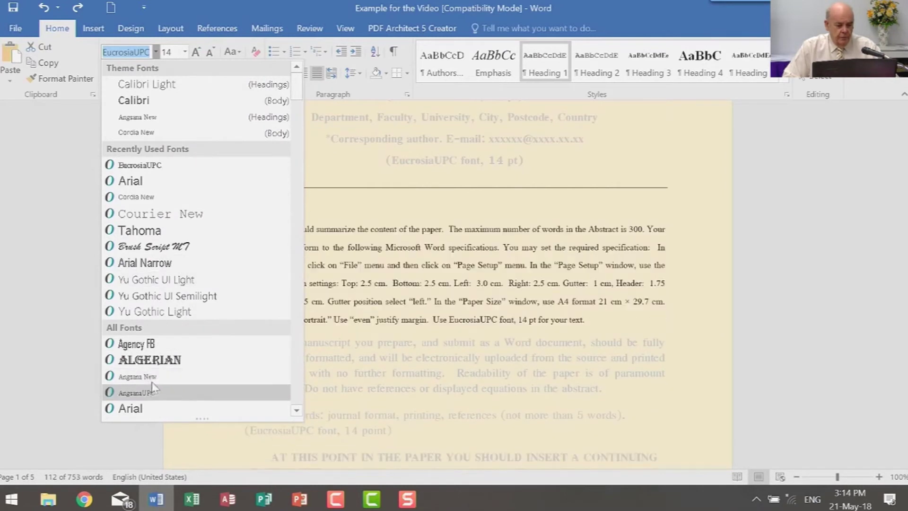
click(146, 247)
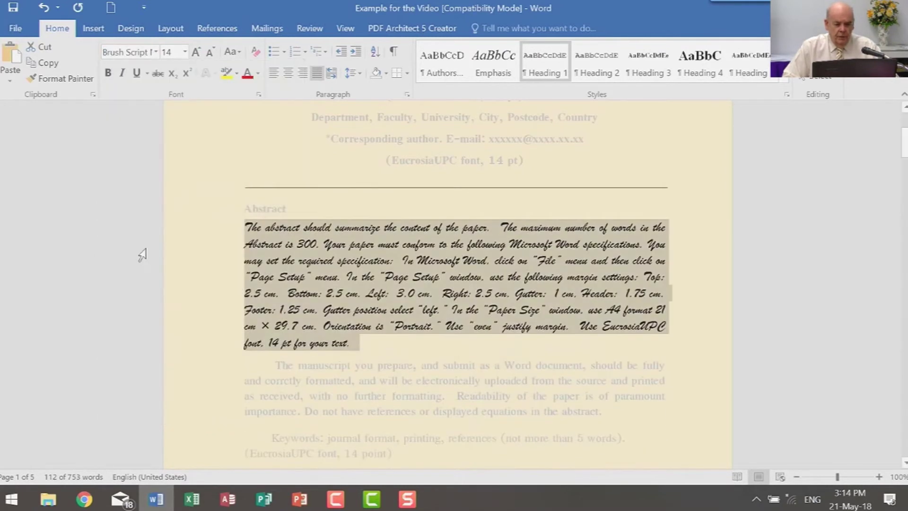
click(156, 52)
click(142, 229)
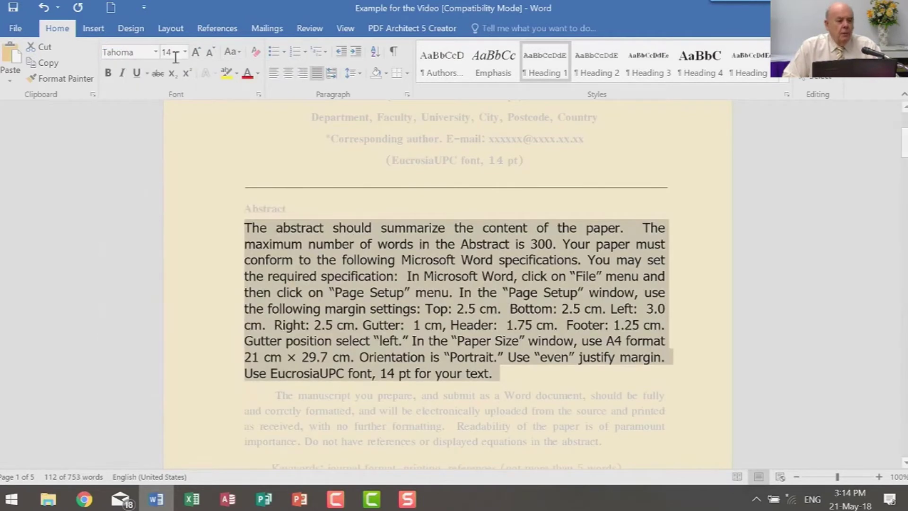
click(156, 52)
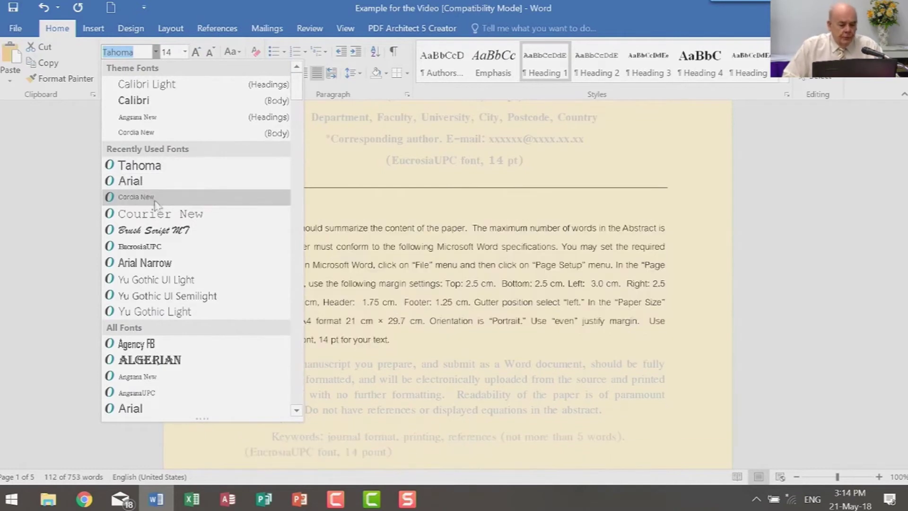
click(140, 253)
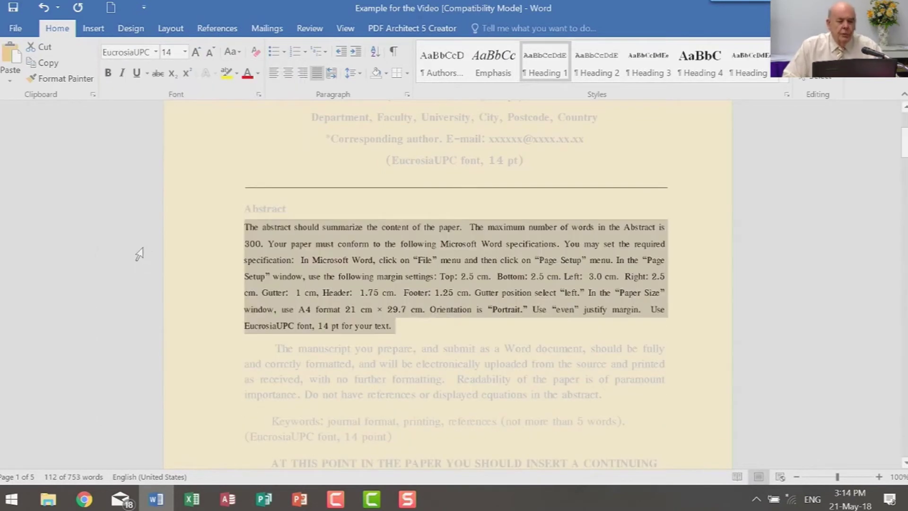
ctrl+scroll(390, 455, up, 5)
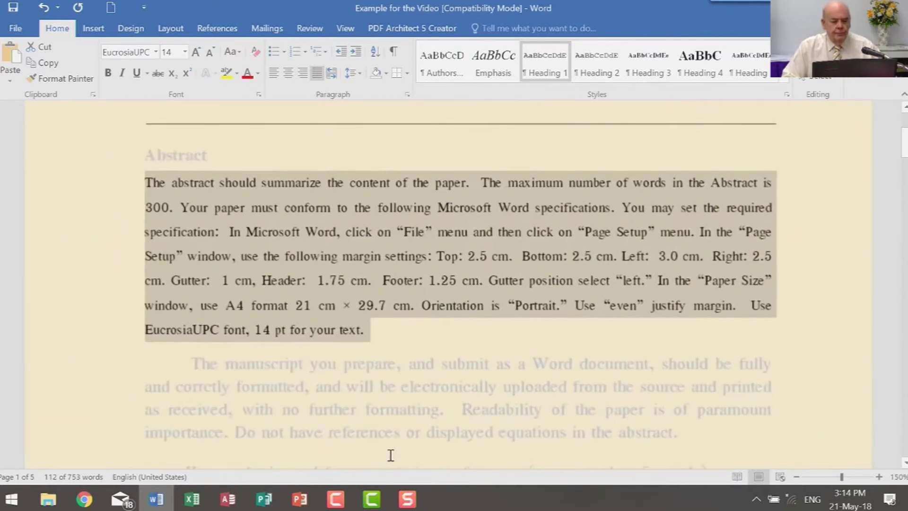
scroll(403, 441, up, 1)
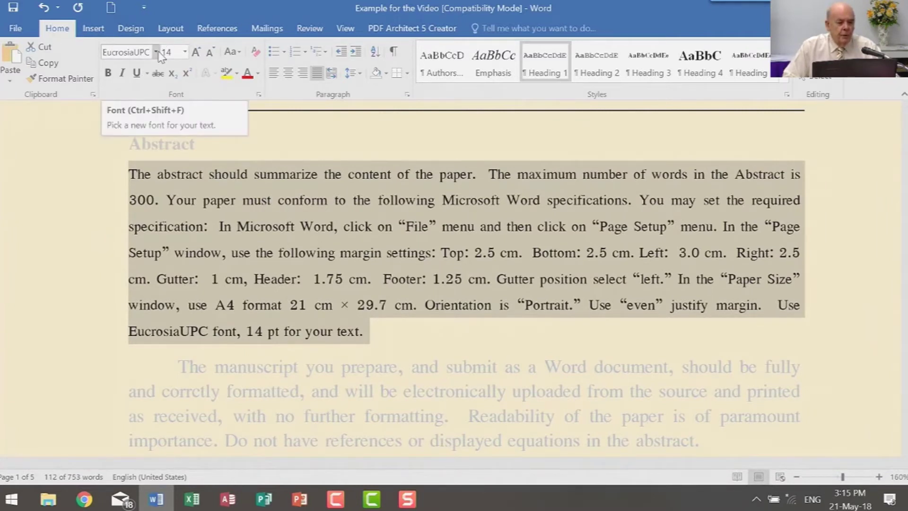
click(185, 53)
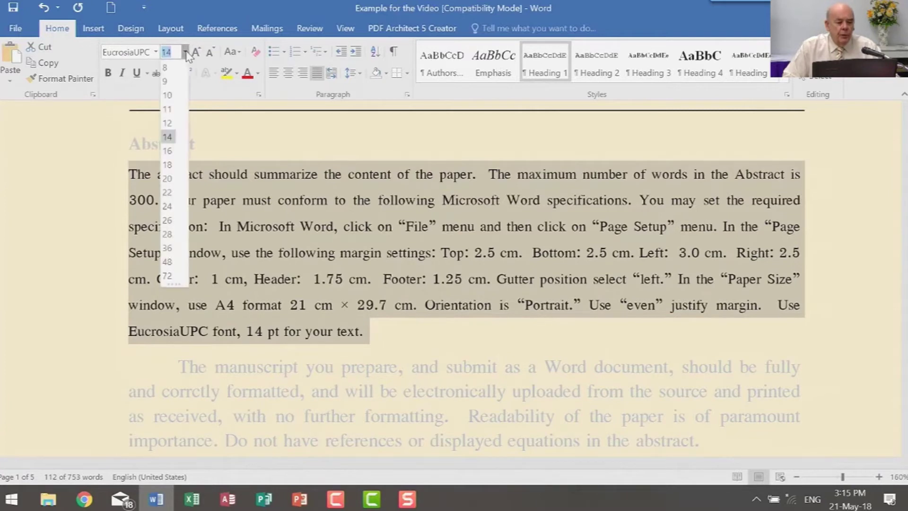
click(169, 137)
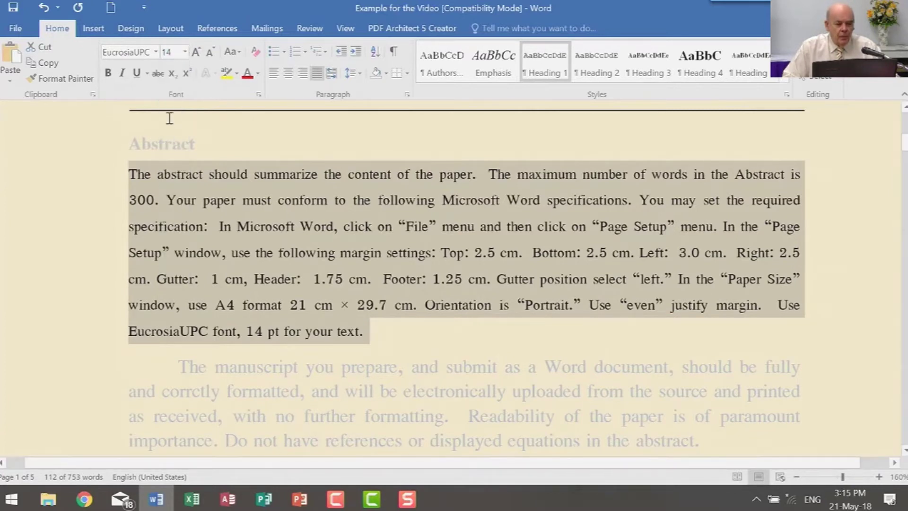
click(107, 76)
click(107, 75)
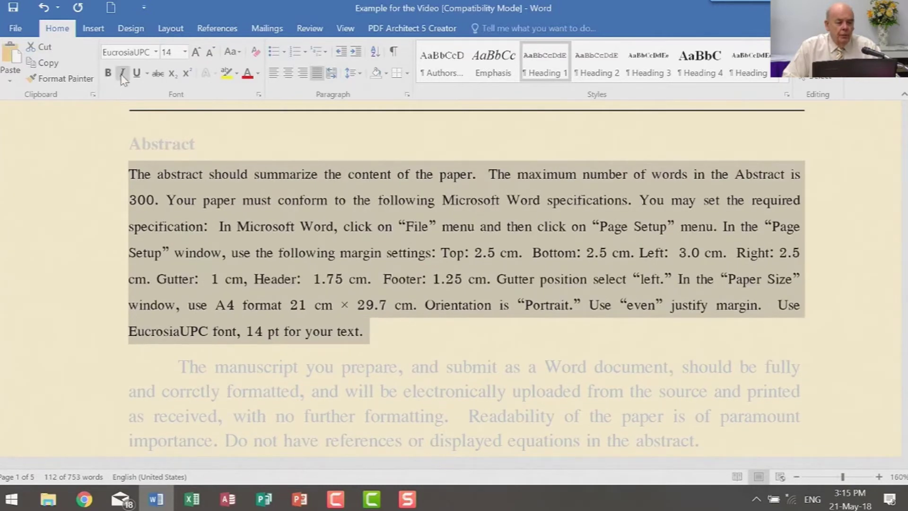
click(122, 75)
click(122, 75)
click(122, 75)
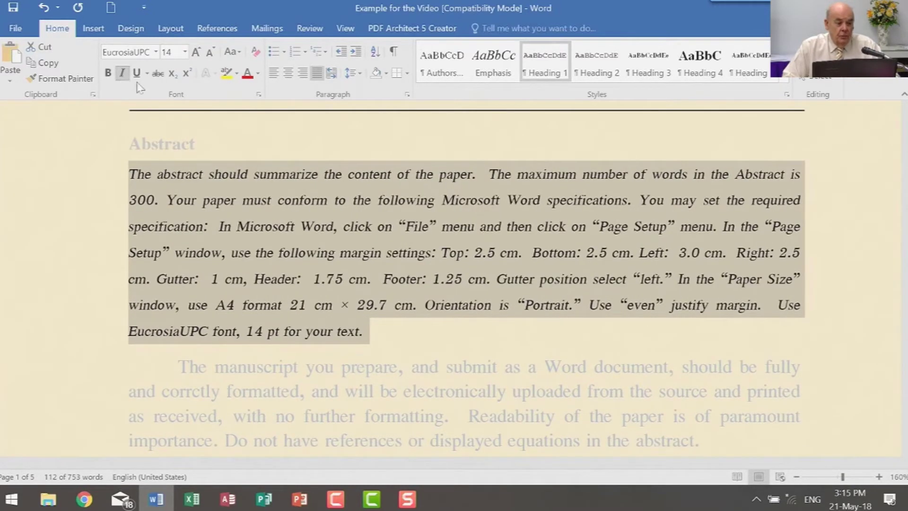
click(325, 243)
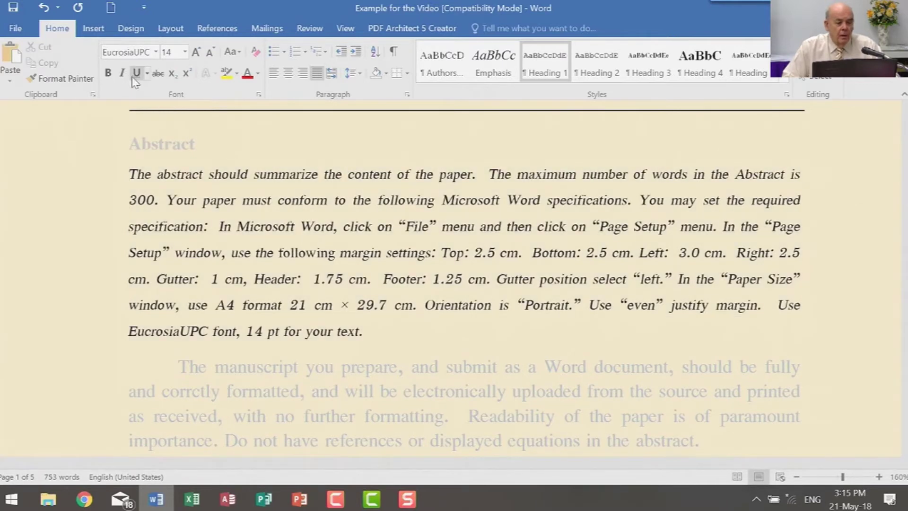
click(43, 8)
click(43, 8)
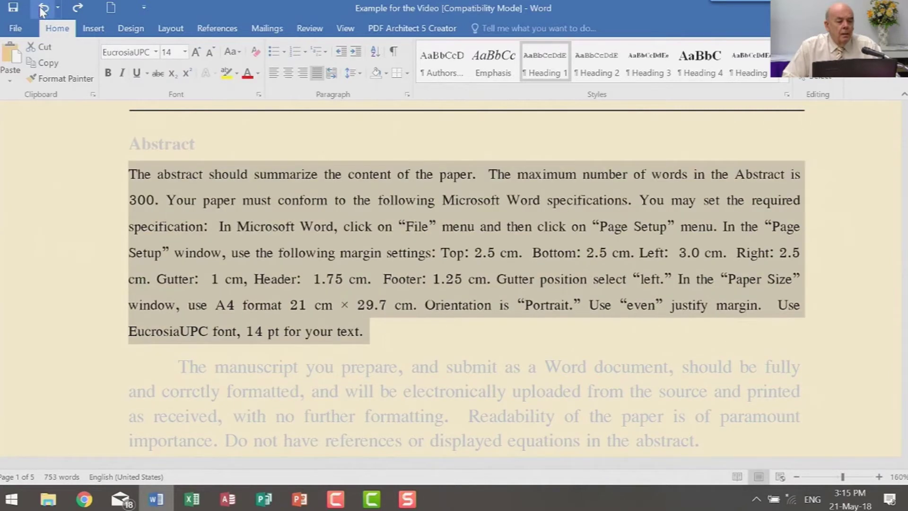
click(238, 253)
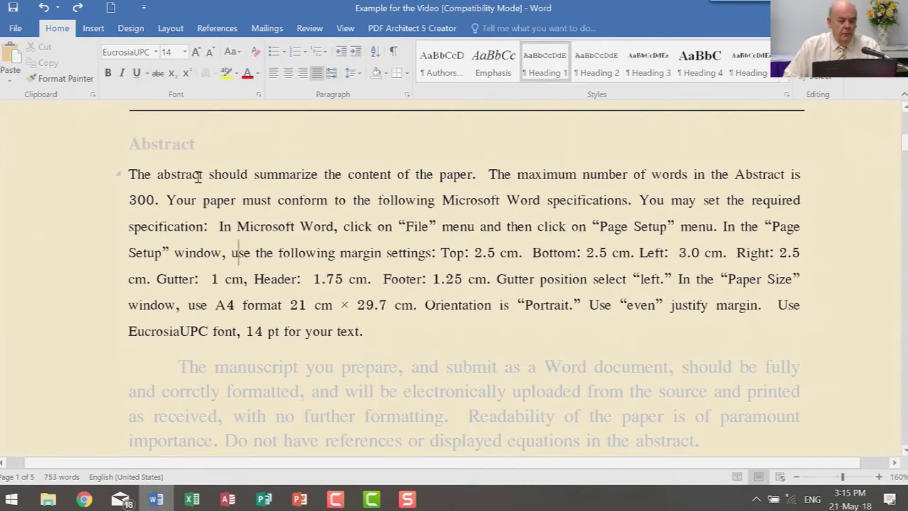
drag(135, 174, 371, 334)
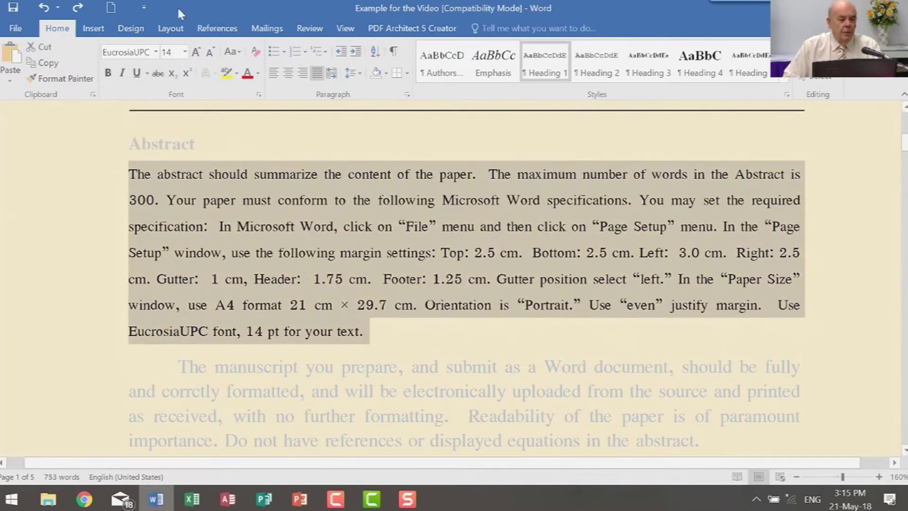
click(139, 74)
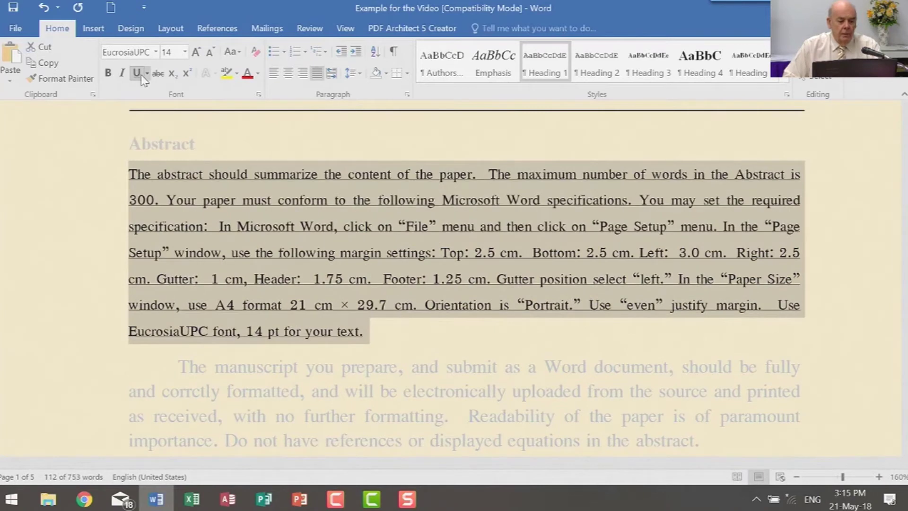
click(43, 9)
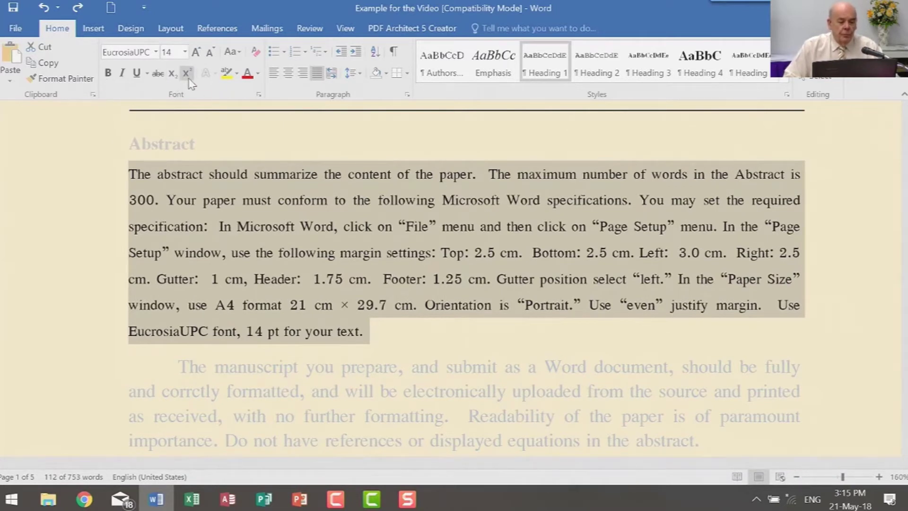
click(322, 250)
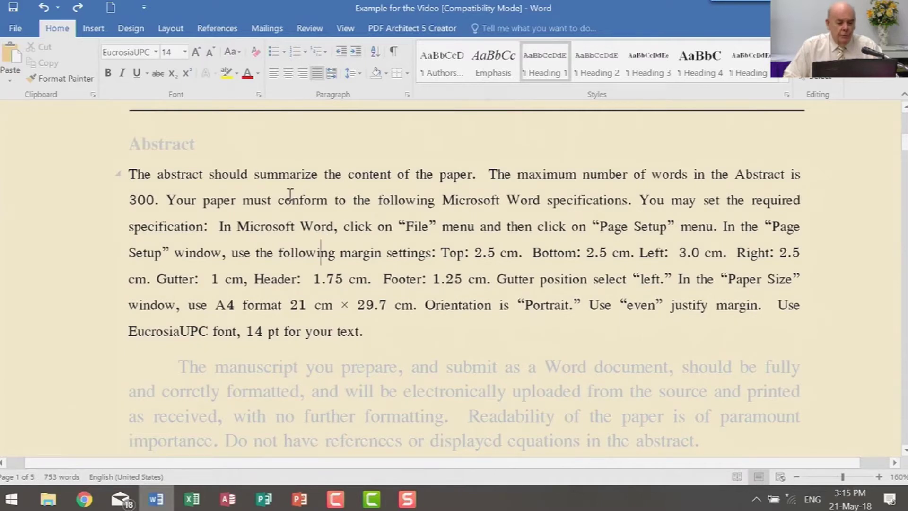
click(260, 95)
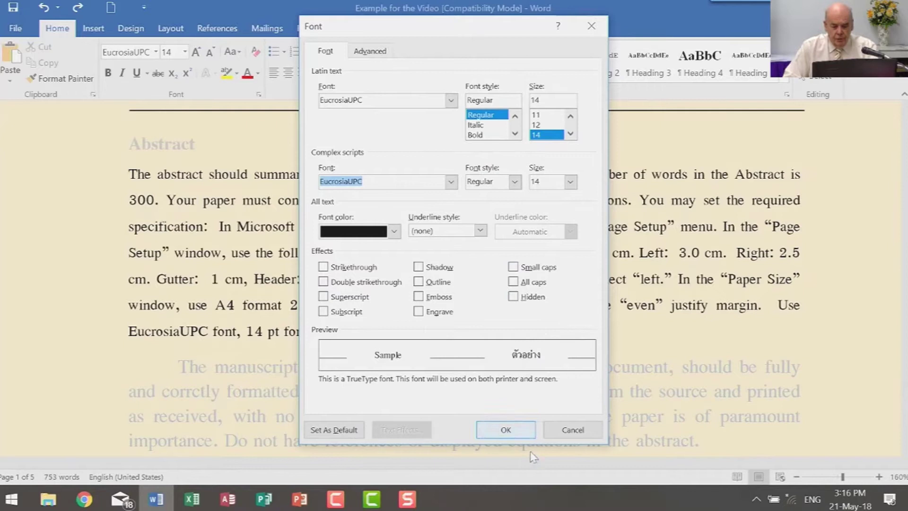
click(506, 430)
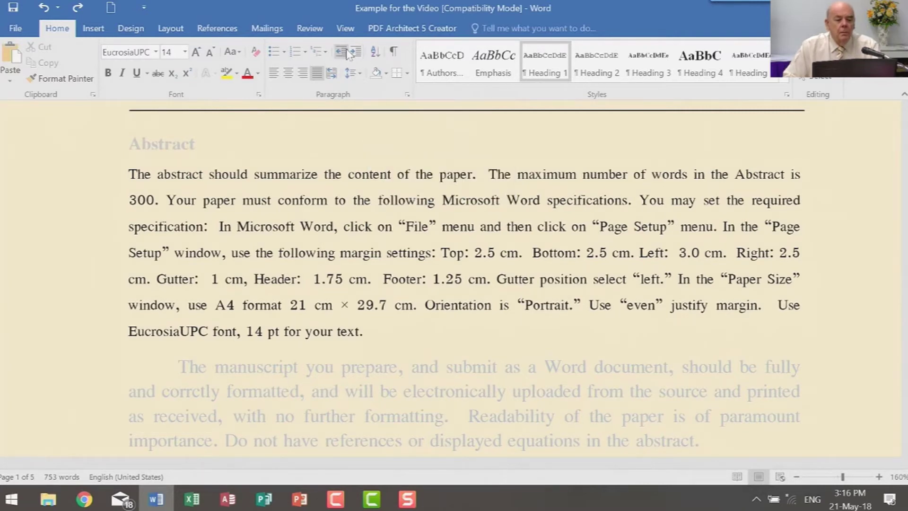
click(407, 74)
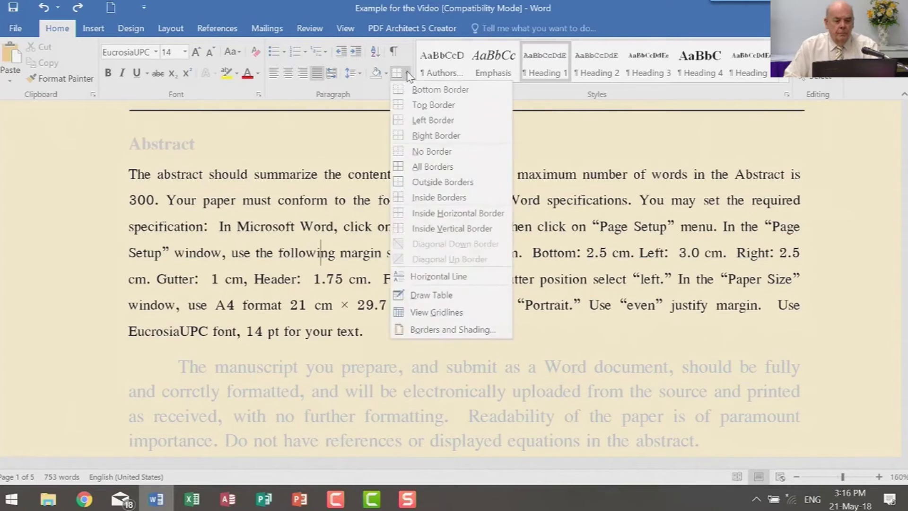
click(208, 262)
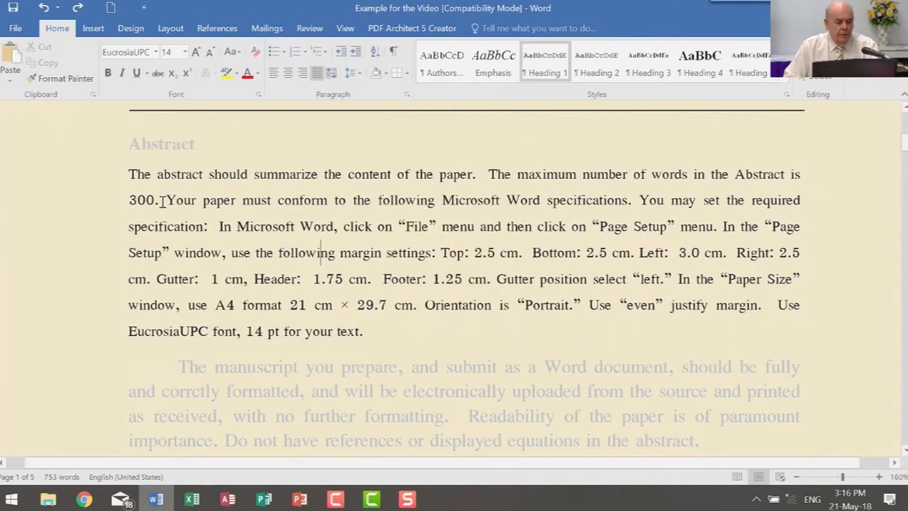
drag(129, 174, 506, 319)
click(363, 331)
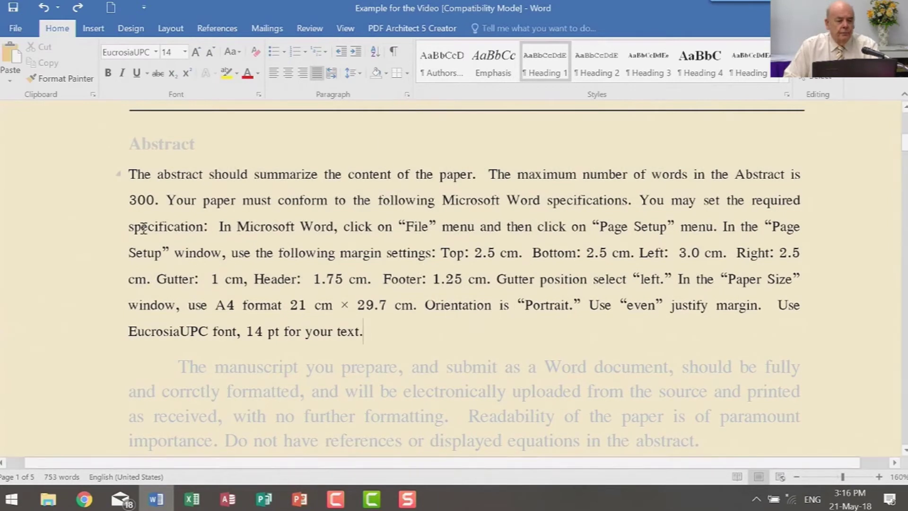
drag(134, 174, 517, 305)
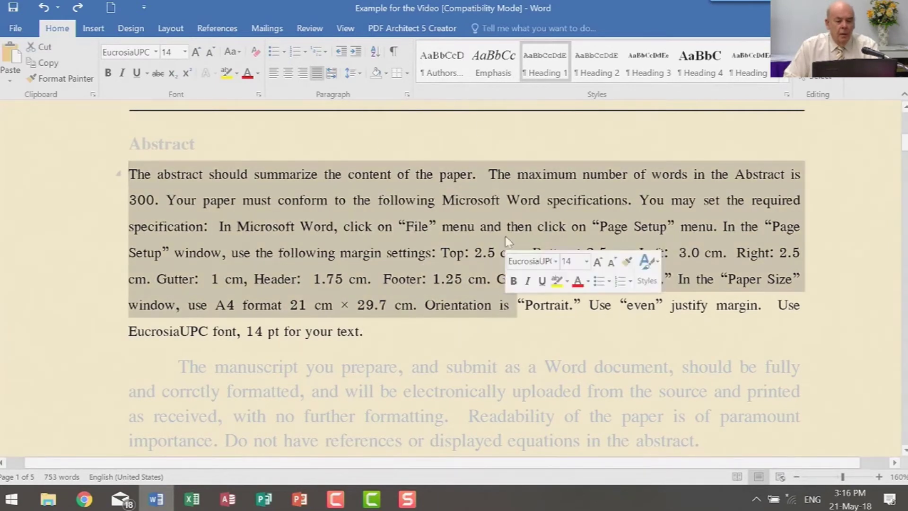
Apply Small caps to the selected Abstract text
click(407, 95)
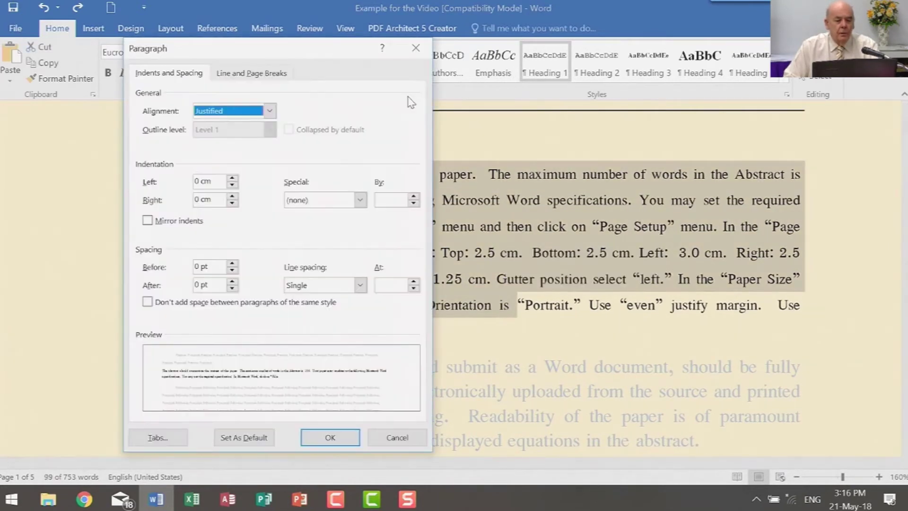
click(416, 48)
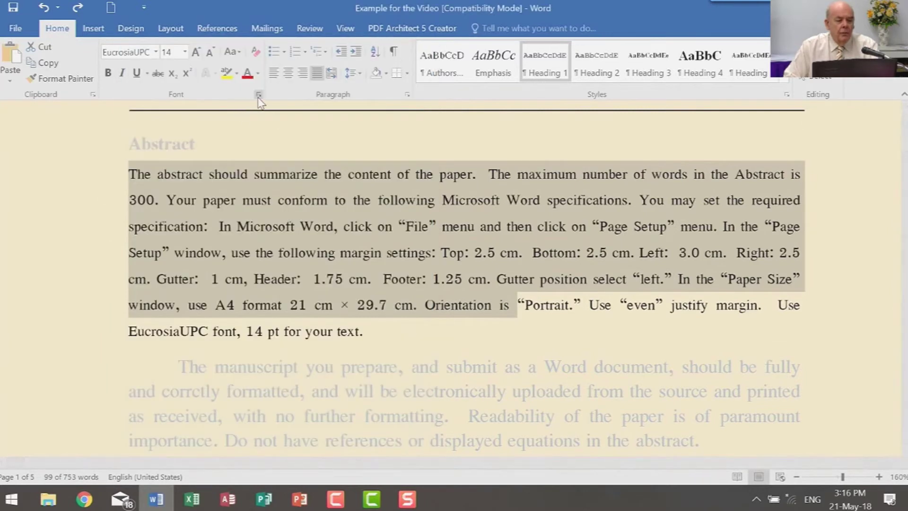
click(258, 95)
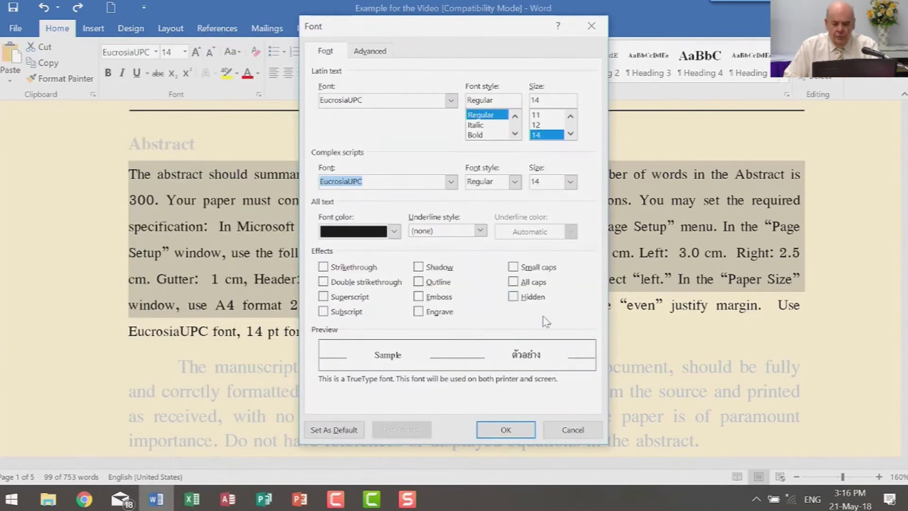
click(538, 269)
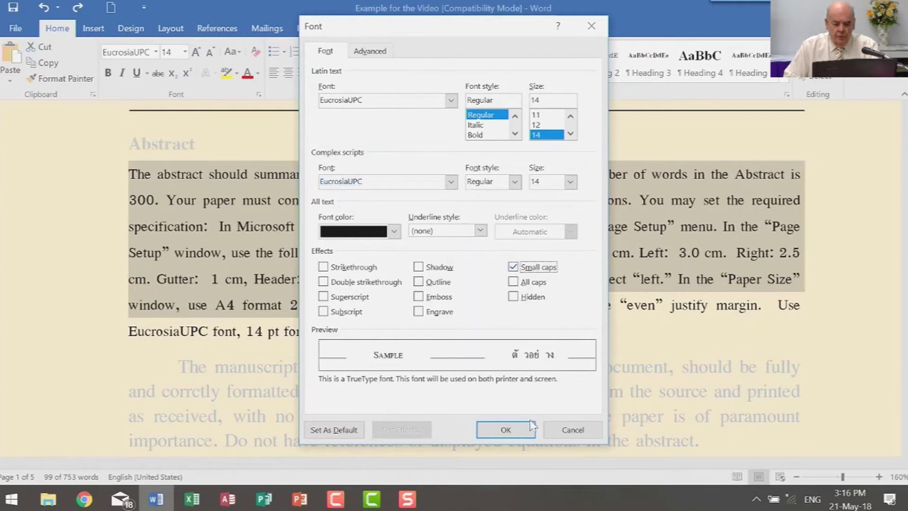
click(525, 429)
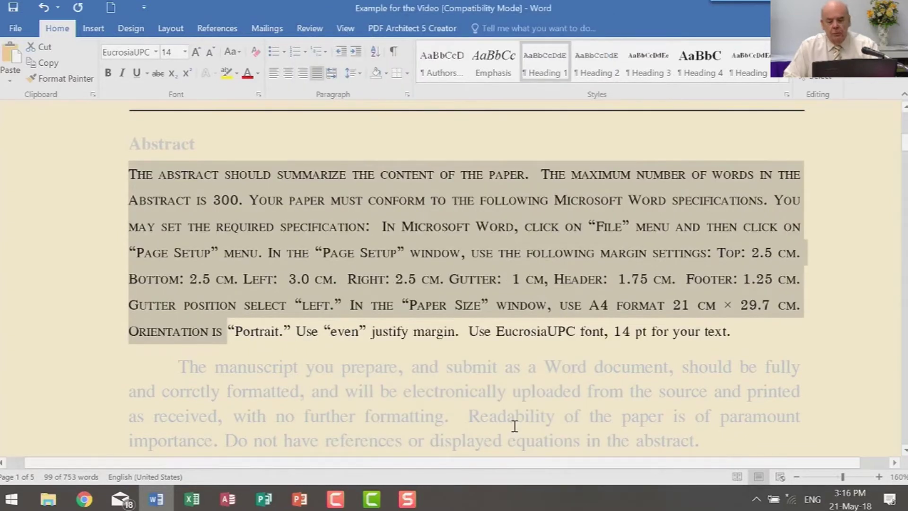
Change the Abstract text from Small caps to All caps
click(259, 94)
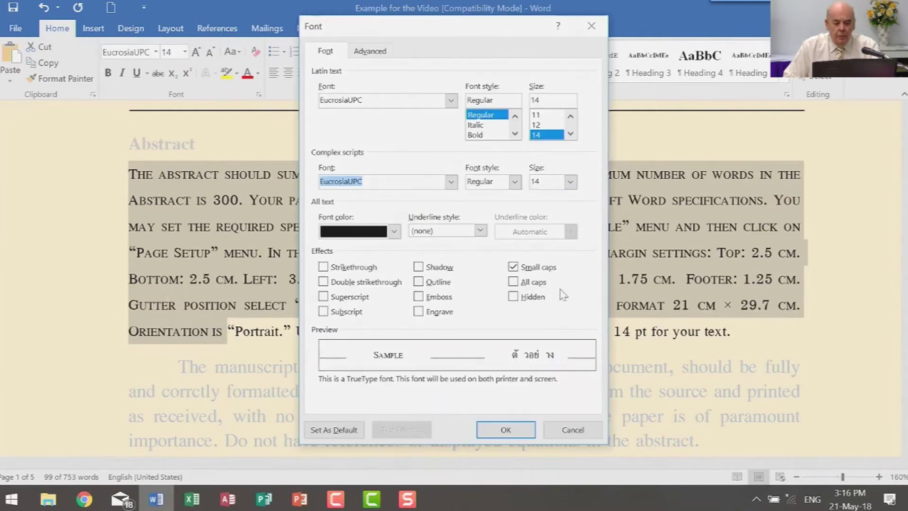
click(534, 283)
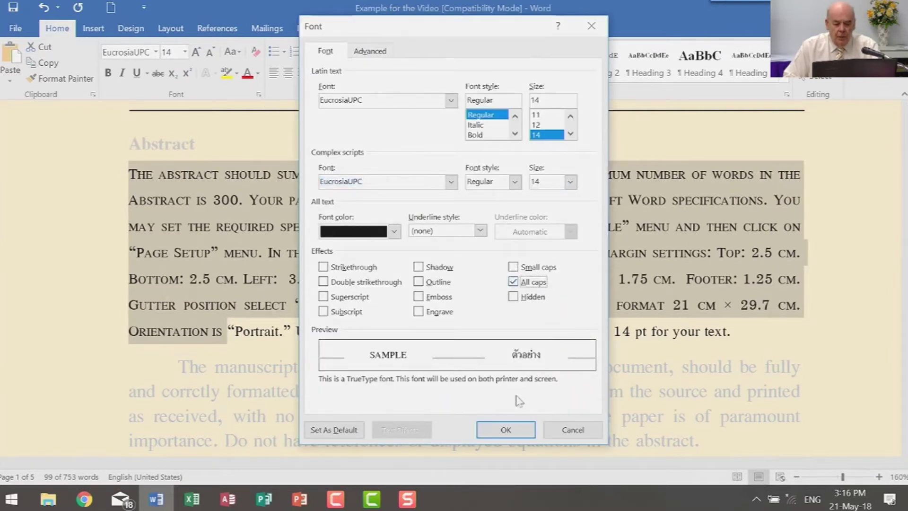
click(511, 431)
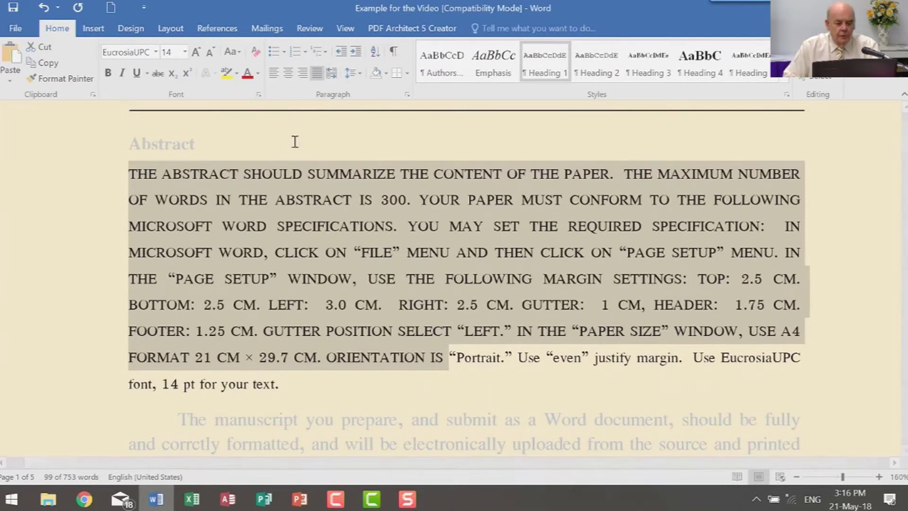
click(258, 94)
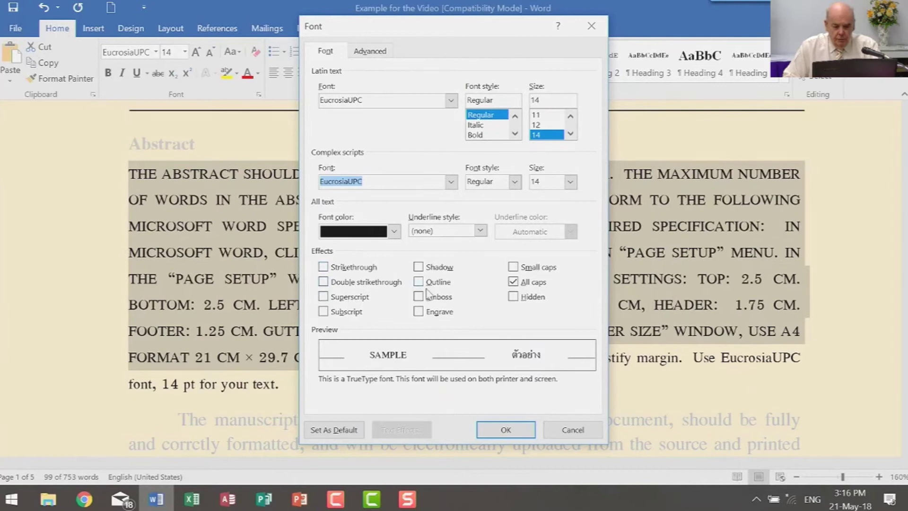
Close the Font dialog and turn the author names line black
click(506, 430)
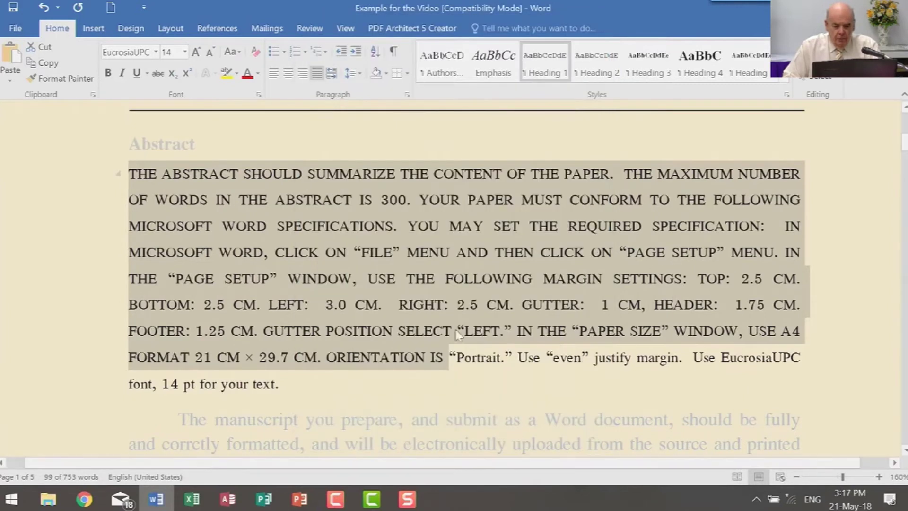
click(437, 299)
scroll(510, 243, up, 10)
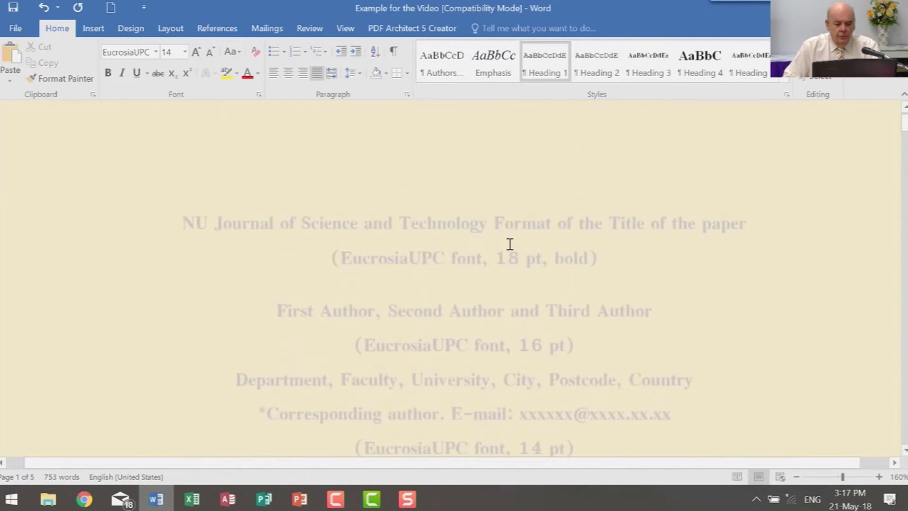
scroll(513, 244, down, 1)
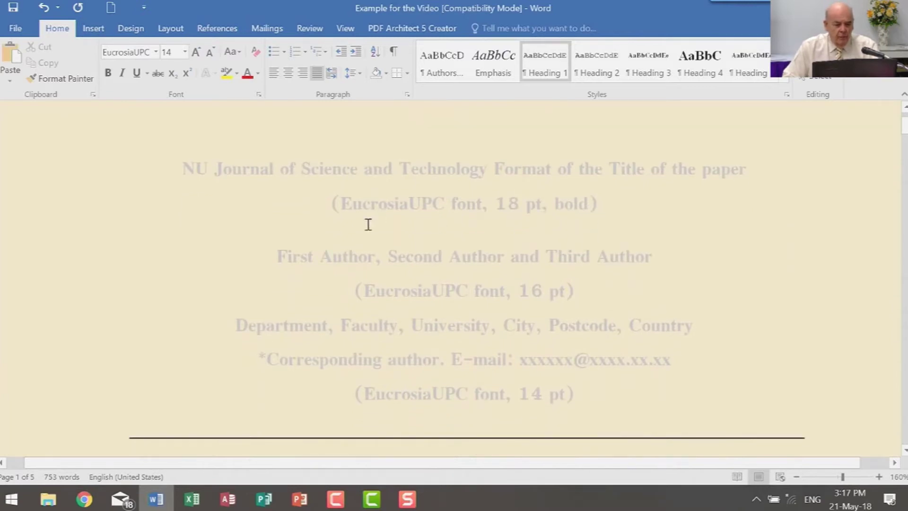
drag(273, 248, 732, 253)
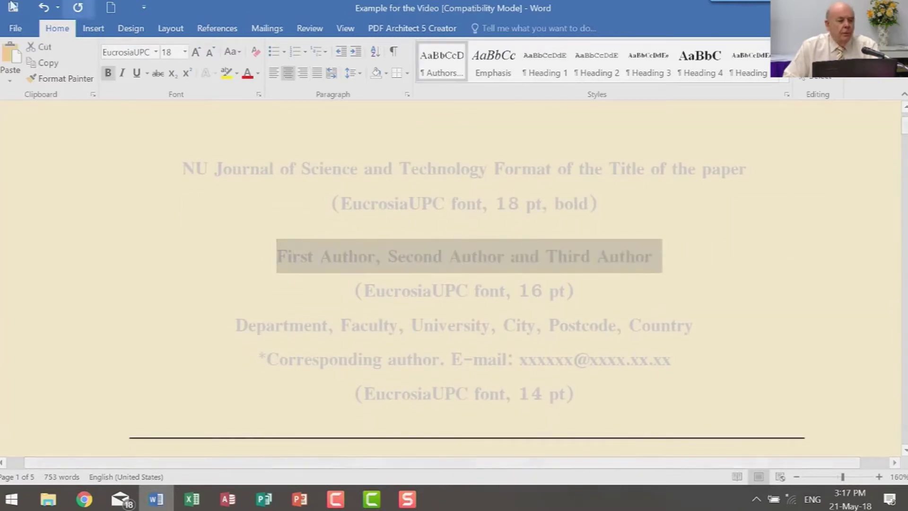
click(258, 73)
click(258, 118)
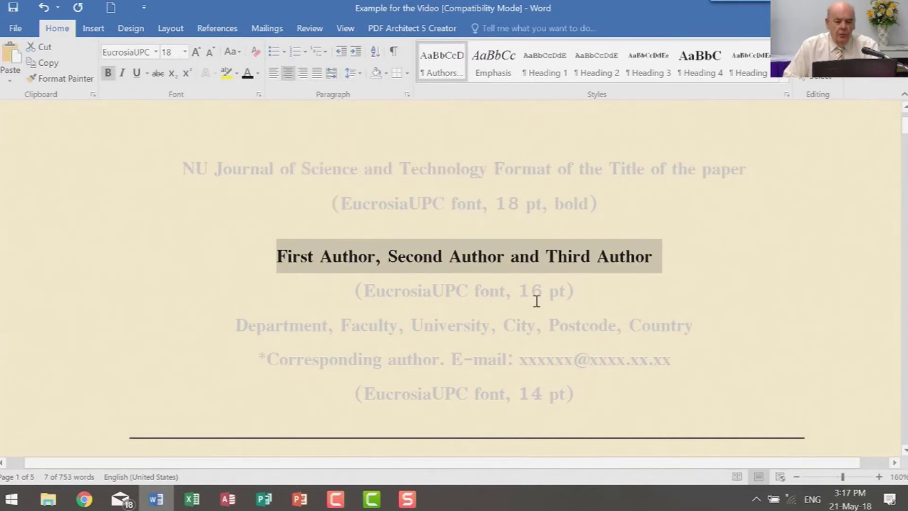
Turn the Department affiliation line black as well
click(496, 253)
scroll(258, 264, down, 1)
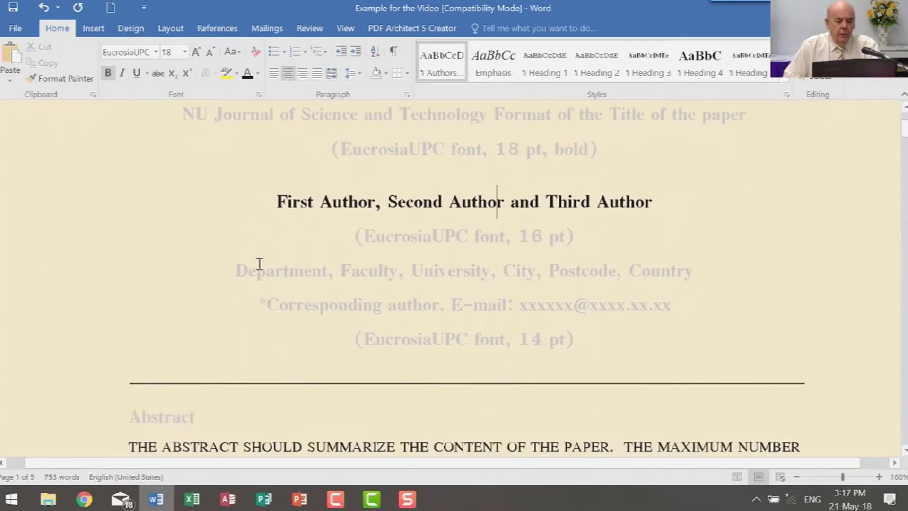
drag(239, 271, 692, 277)
key(ctrl+c)
click(247, 74)
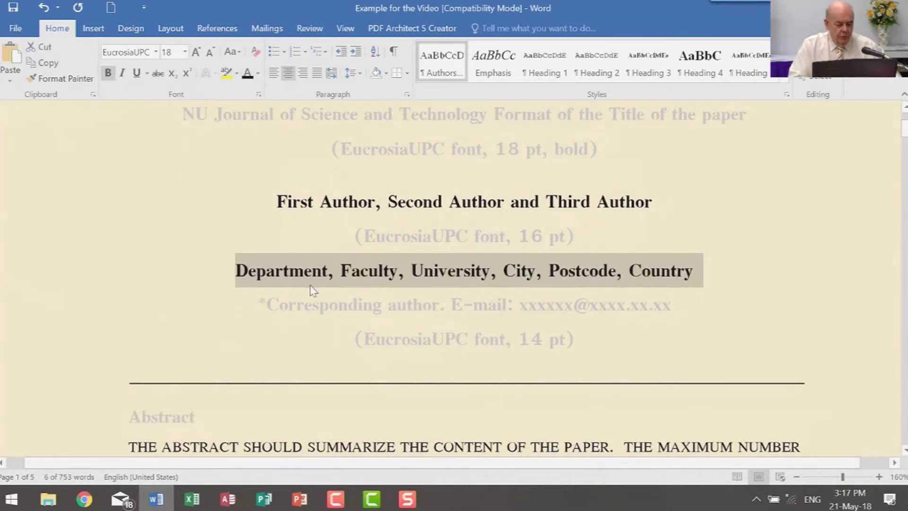
key(Right)
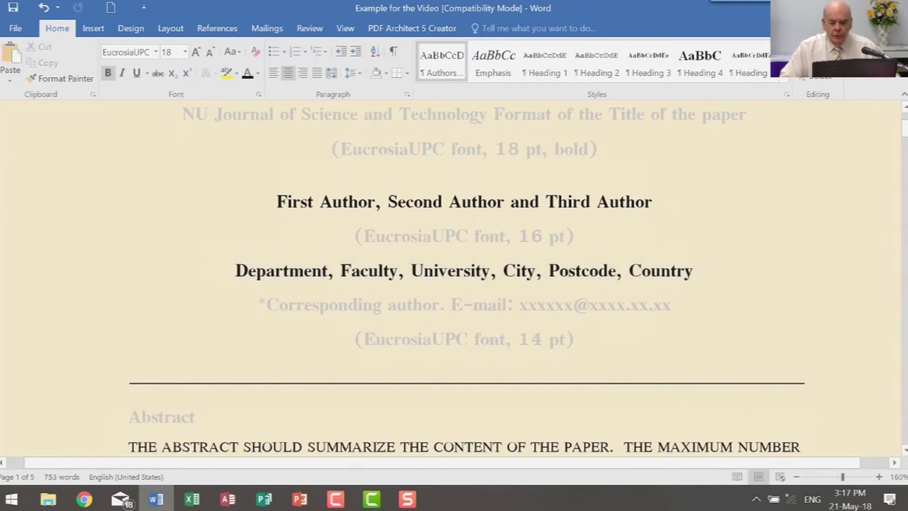
Paste a copy of the Department affiliation line on a new line below it
click(701, 276)
key(Return)
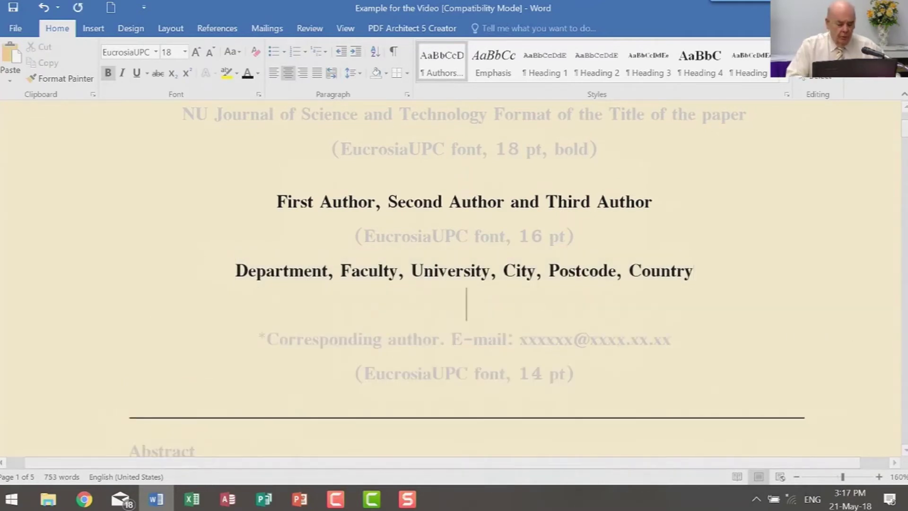
key(ctrl+v)
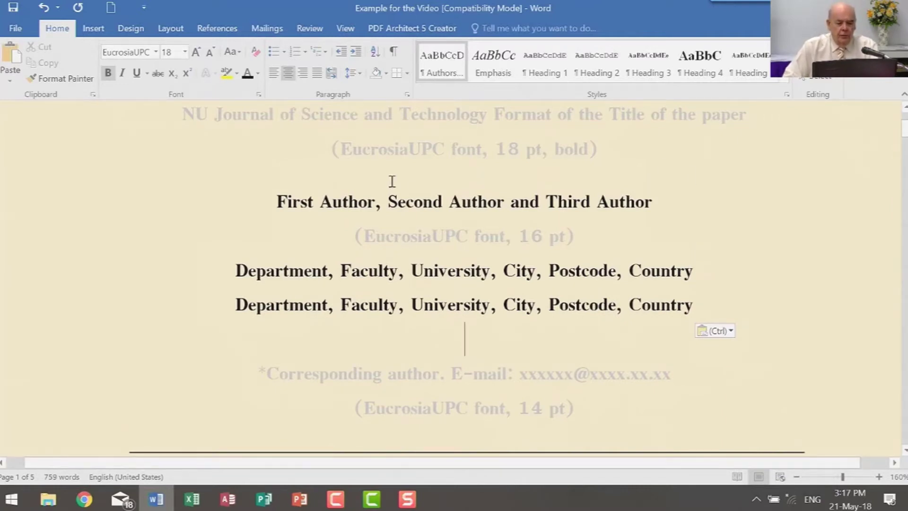
Number the two affiliation lines '1' and '2'
click(235, 262)
text(1)
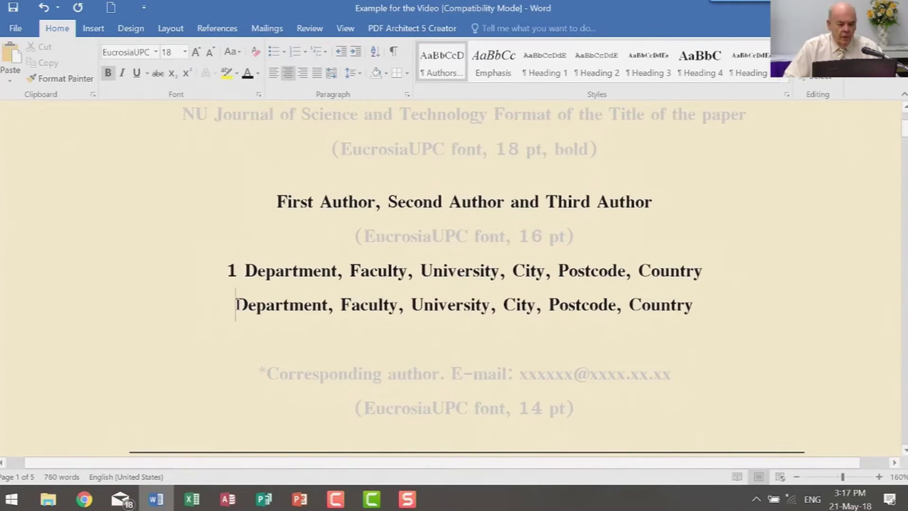
click(235, 304)
text(2)
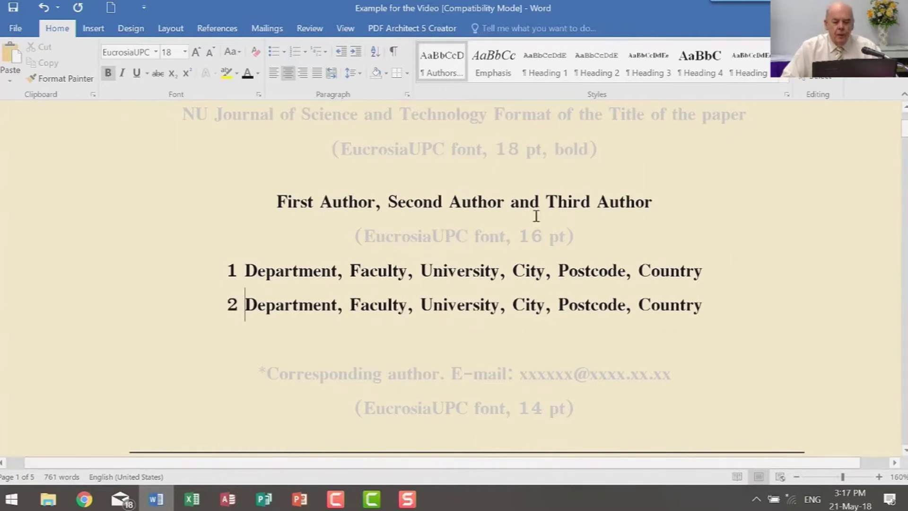
click(585, 207)
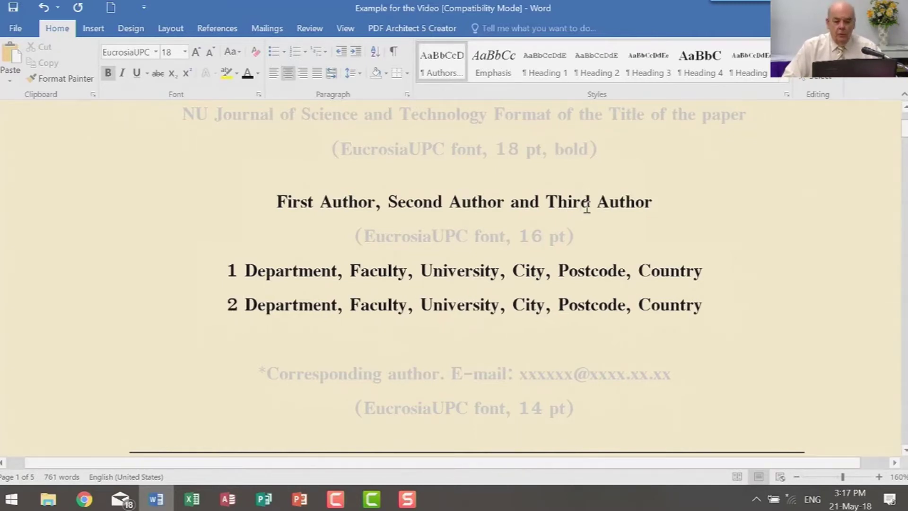
Add a superscript 1 after First Author and a superscript 2 after Second Author
click(377, 207)
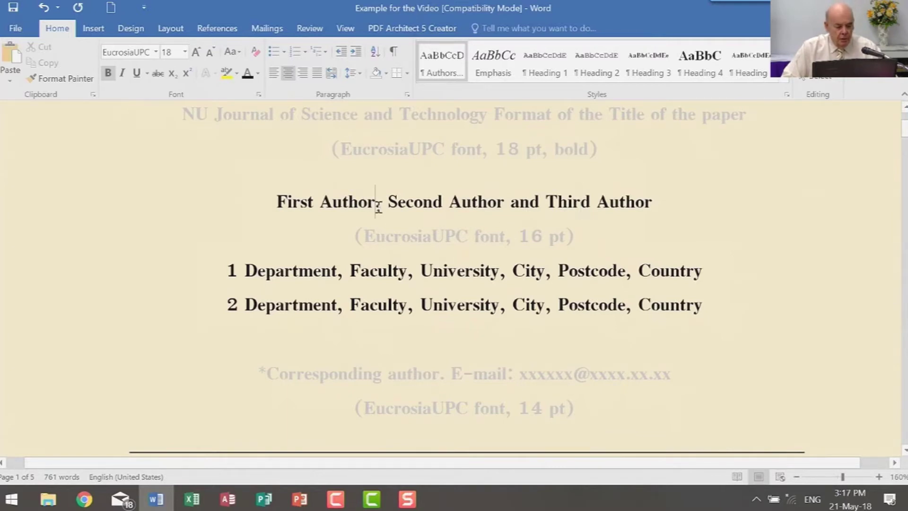
text(1)
key(shift+Left)
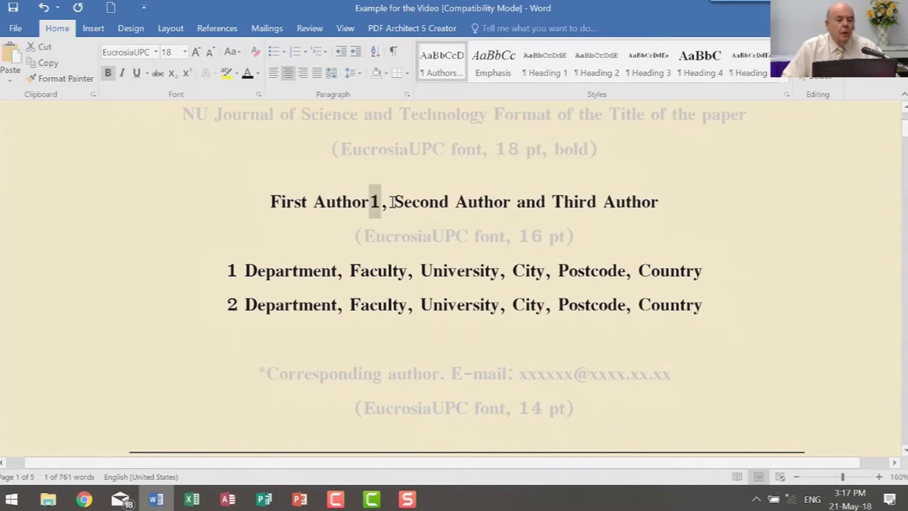
click(188, 74)
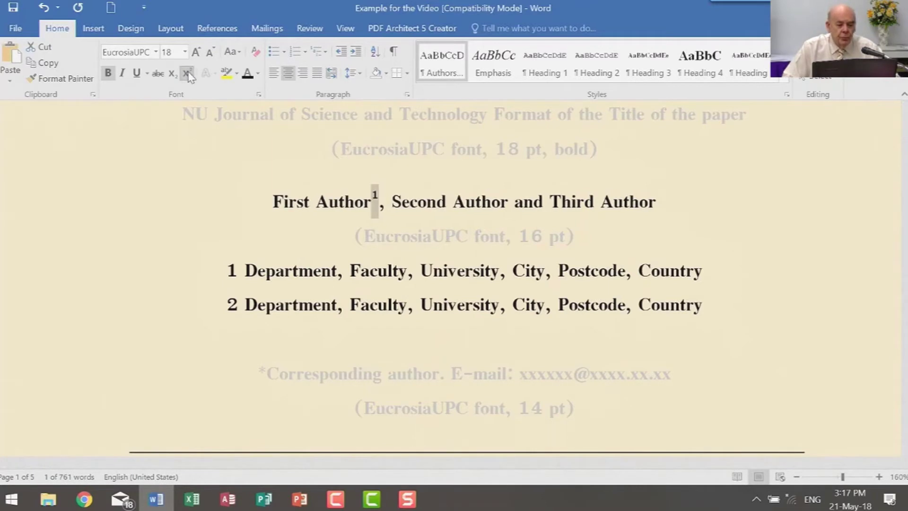
click(511, 205)
text(2)
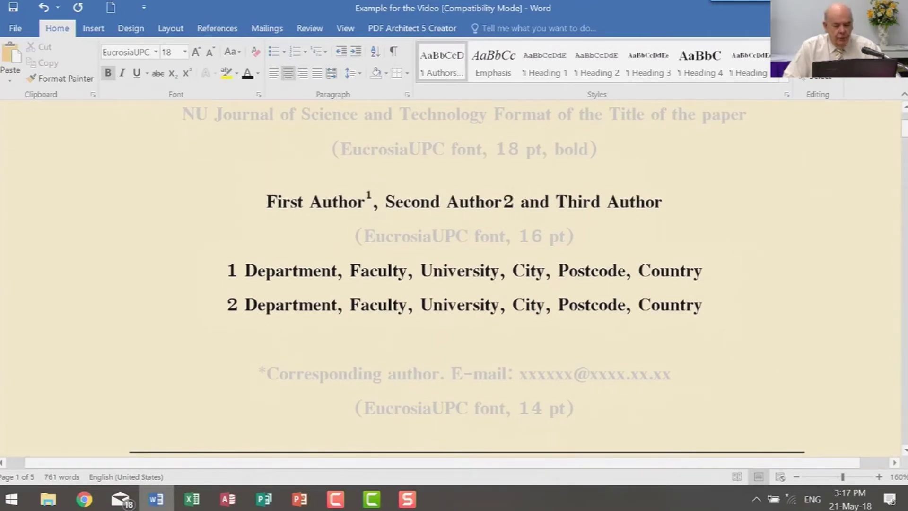
key(shift+Left)
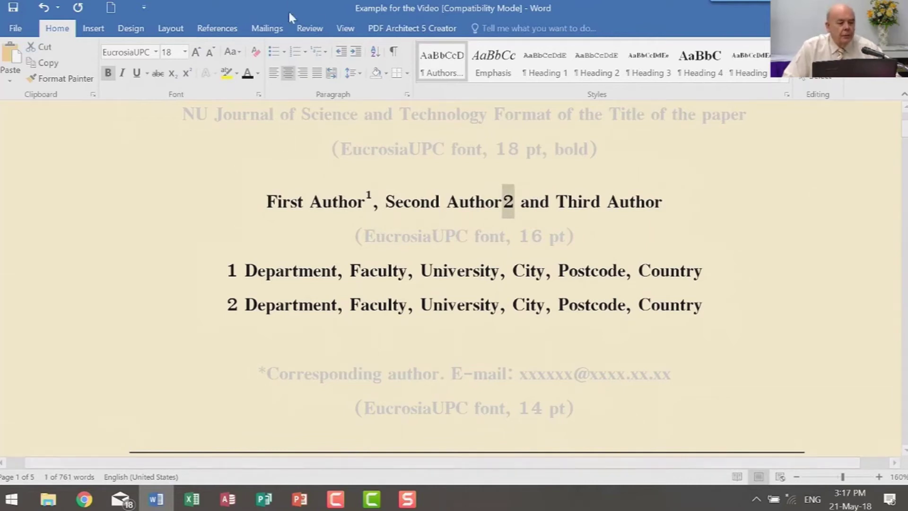
click(187, 73)
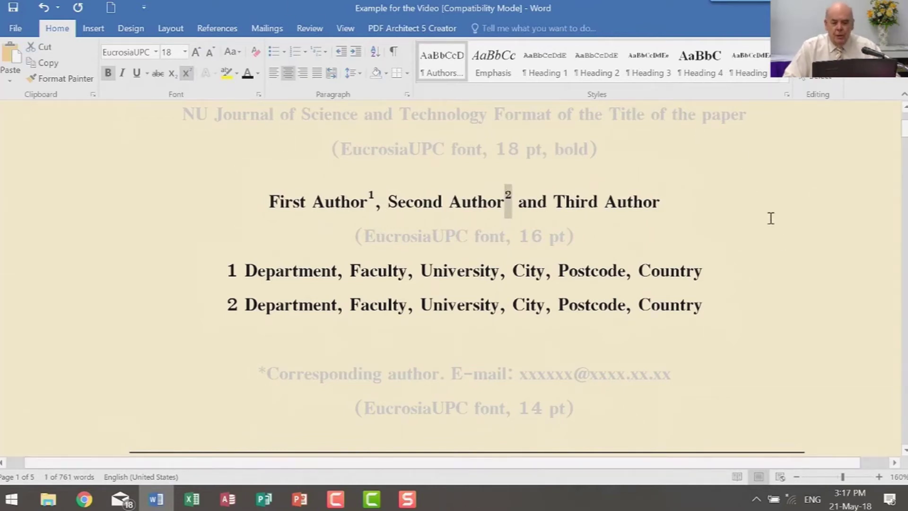
Add a superscript 1 after Third Author, briefly trying subscript first
click(662, 203)
text(1)
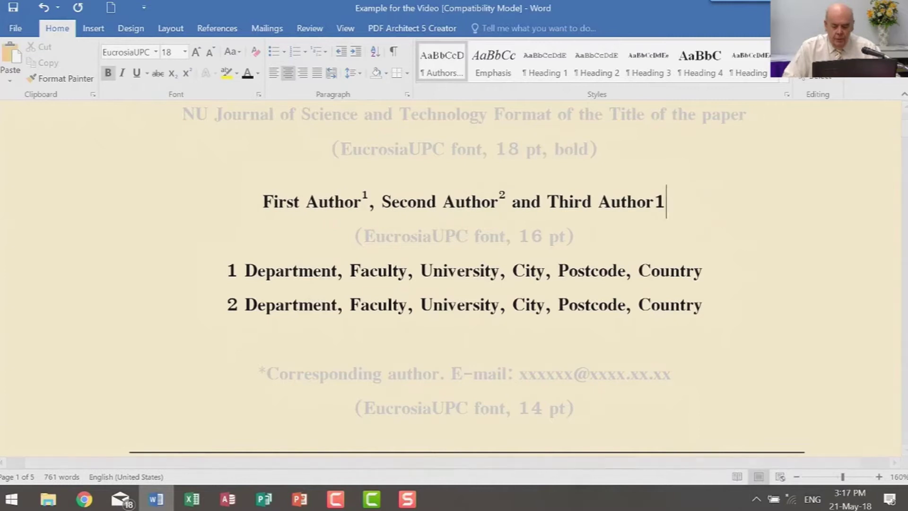
key(shift+Left)
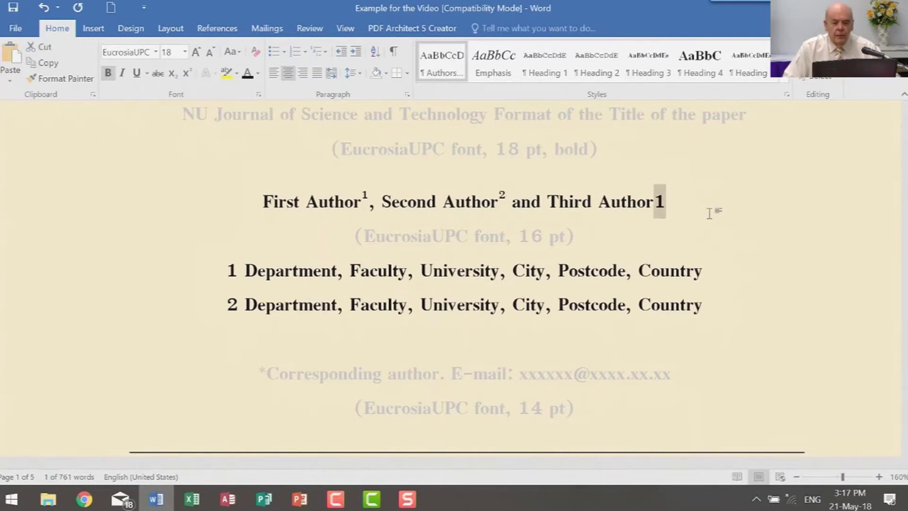
click(187, 73)
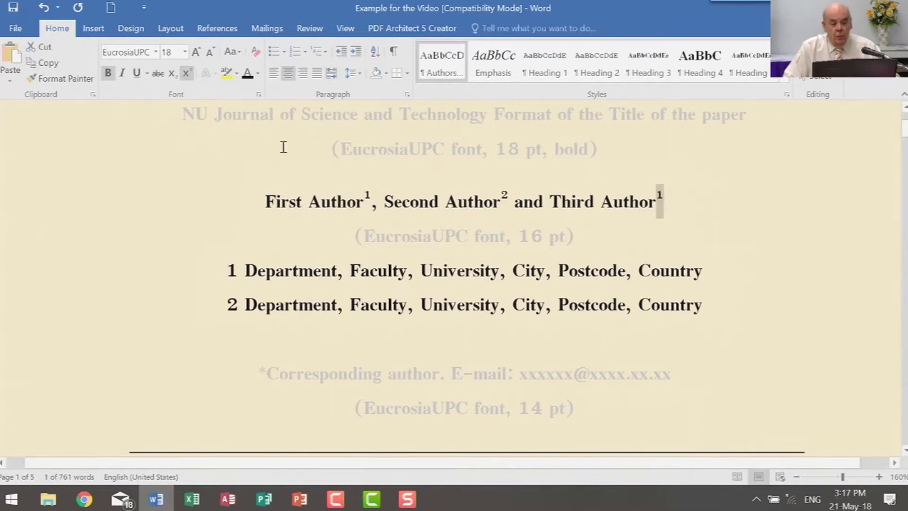
click(173, 75)
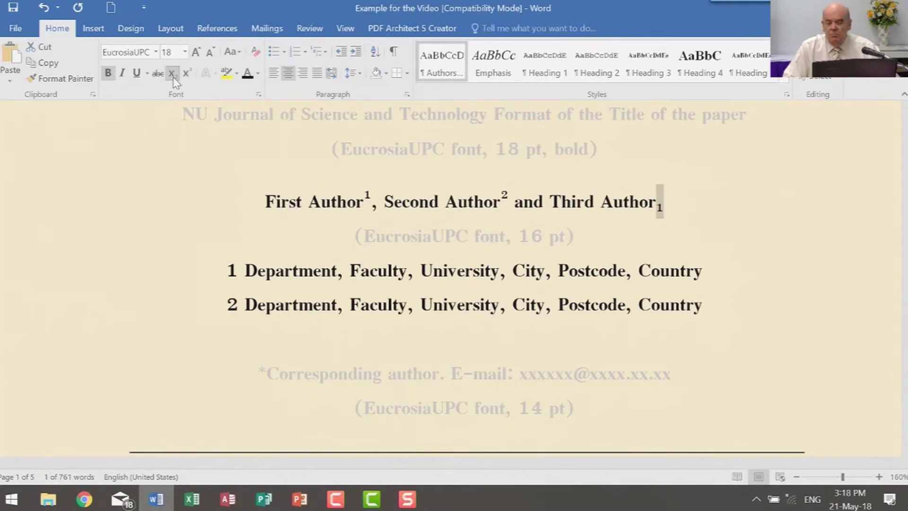
click(186, 73)
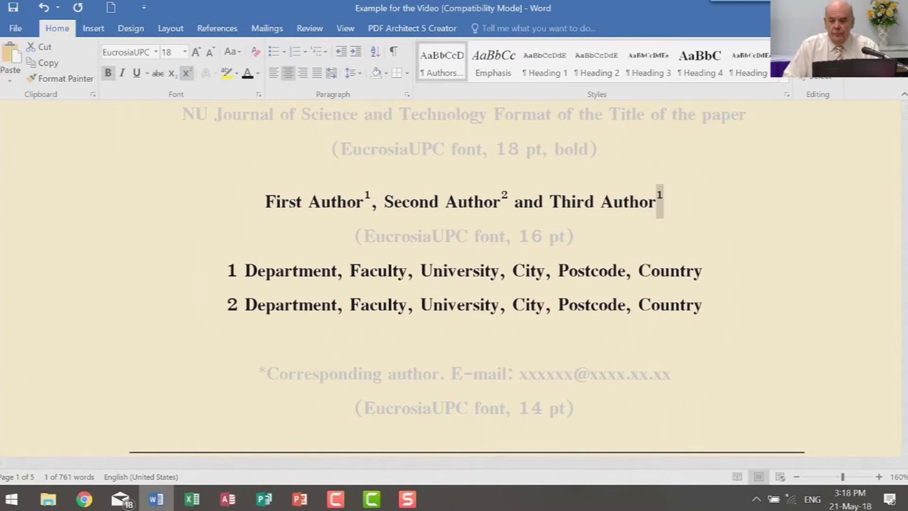
Close the example document without saving and list recent documents on the Open page
key(alt+F4)
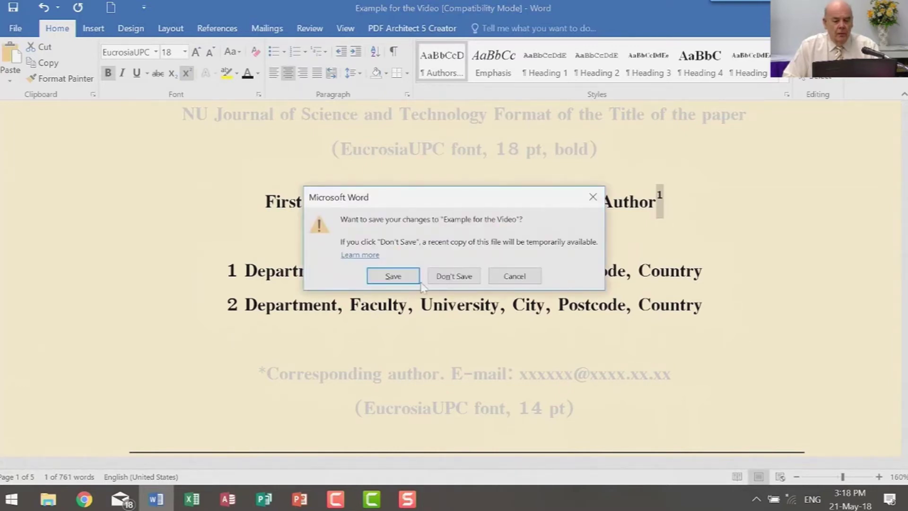
click(445, 283)
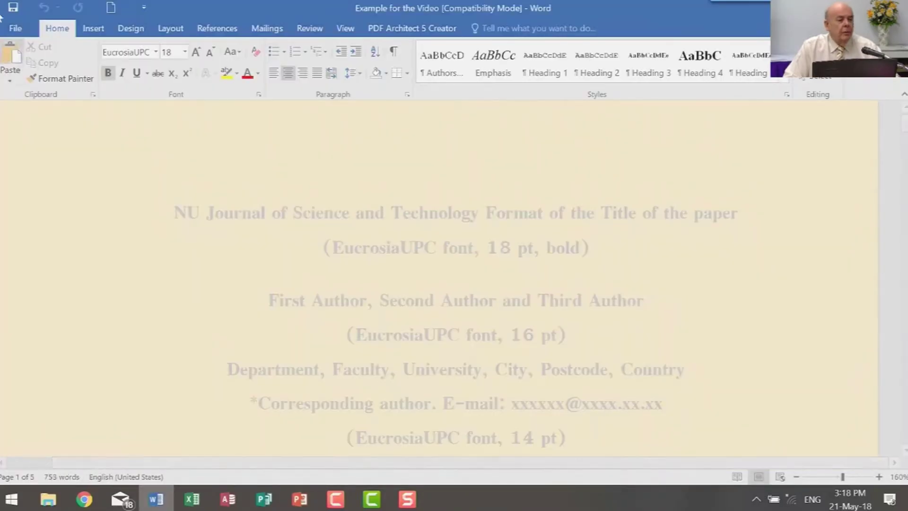
click(16, 31)
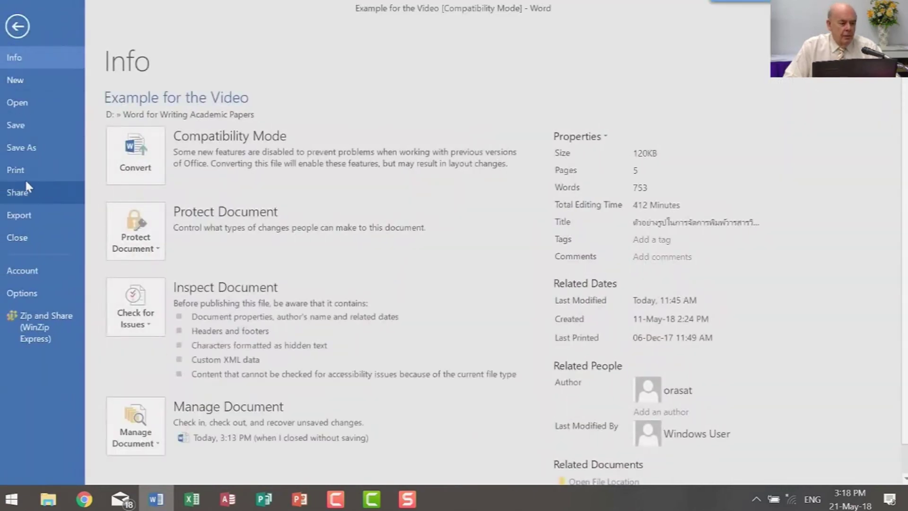
click(21, 101)
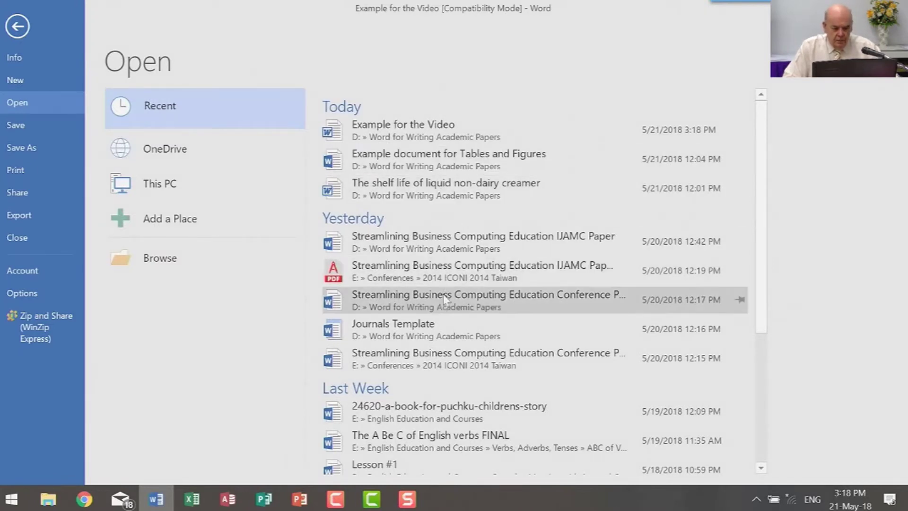
Open Journals Template, select its Abstract paragraph and bring up the Paragraph dialog
click(433, 331)
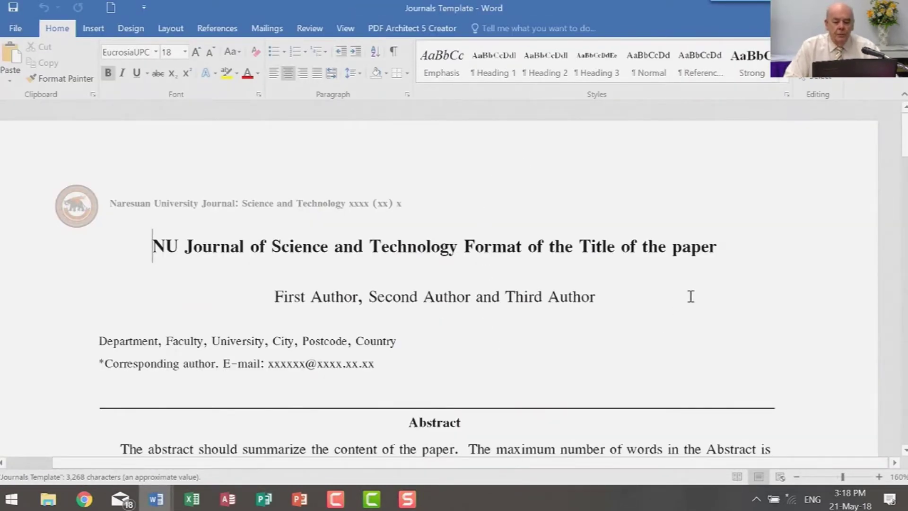
scroll(654, 286, down, 2)
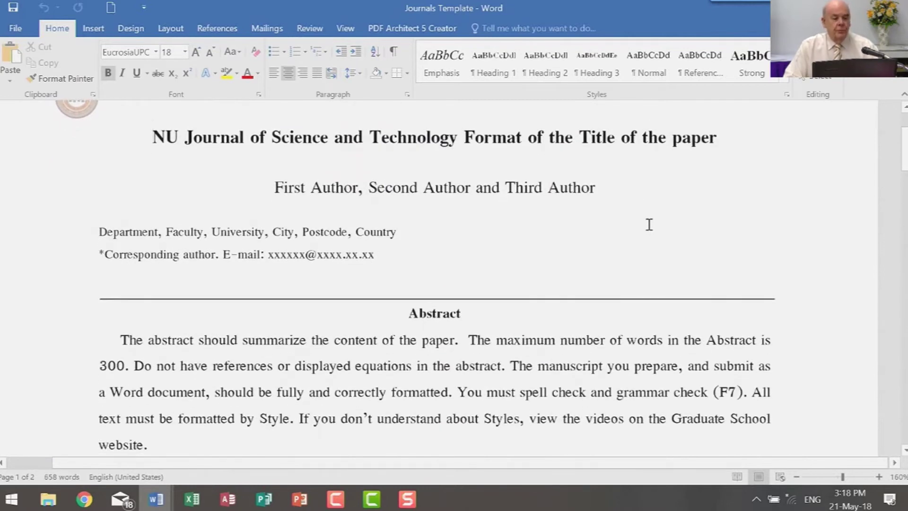
scroll(651, 225, down, 3)
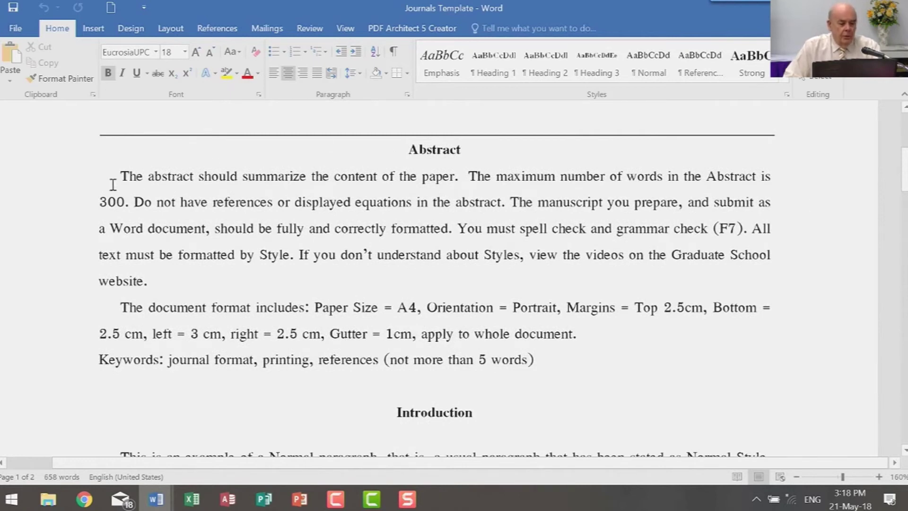
drag(118, 173, 223, 280)
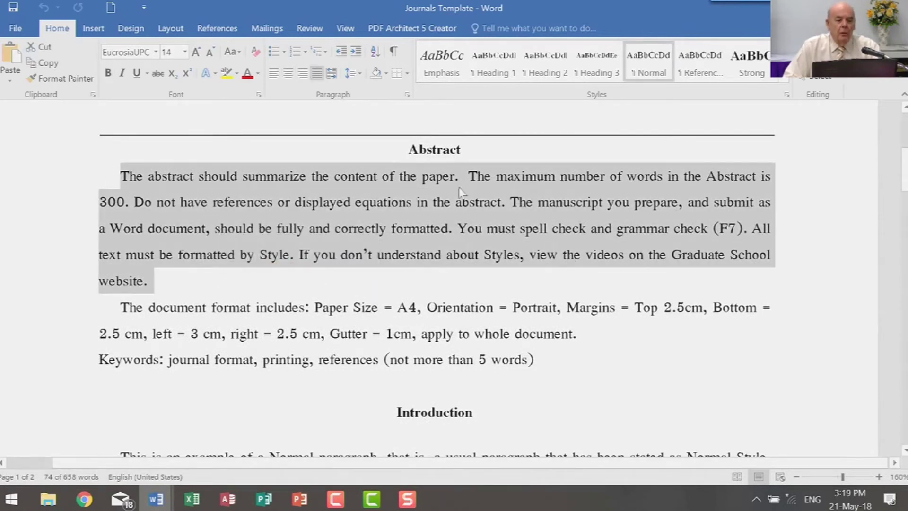
click(407, 94)
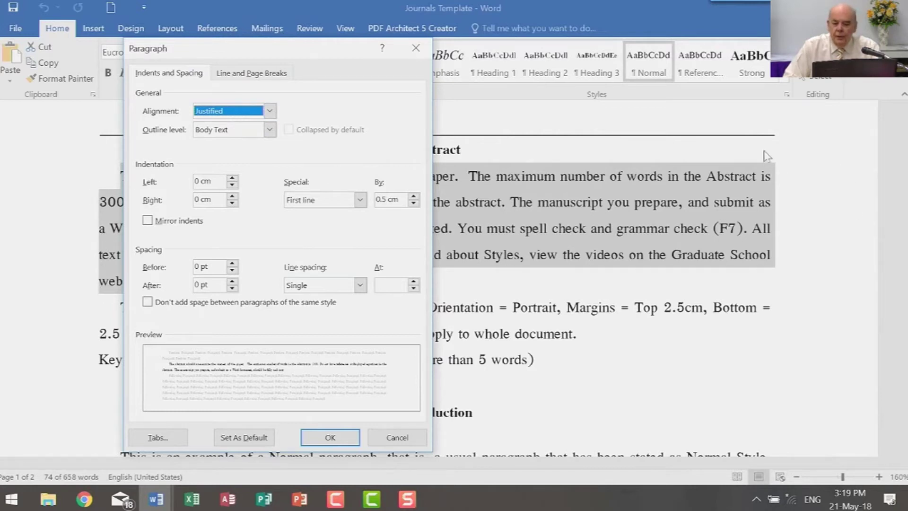
In the Paragraph dialog set the Abstract alignment to Left, then Right
click(270, 112)
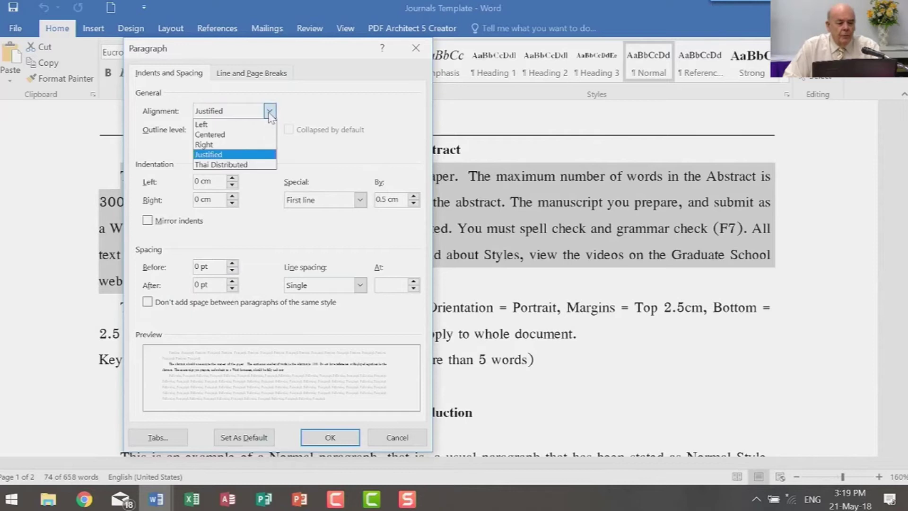
click(208, 123)
click(322, 438)
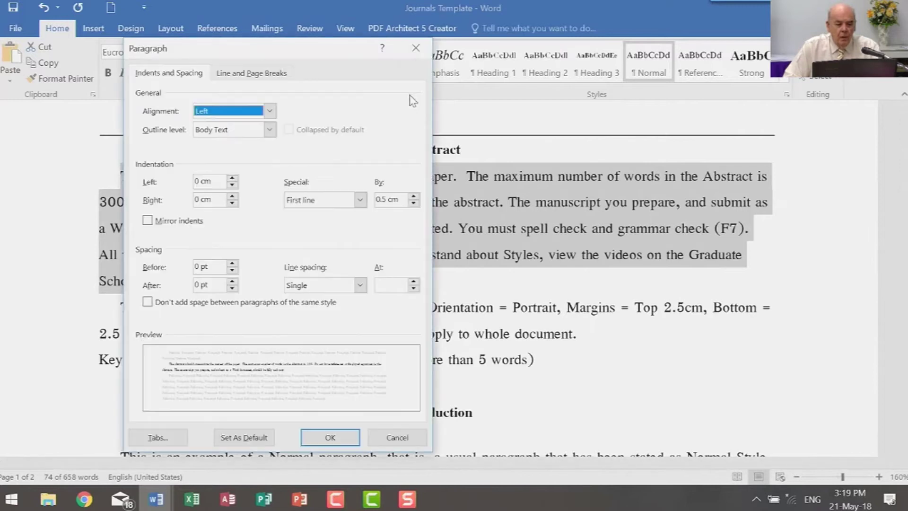
click(270, 110)
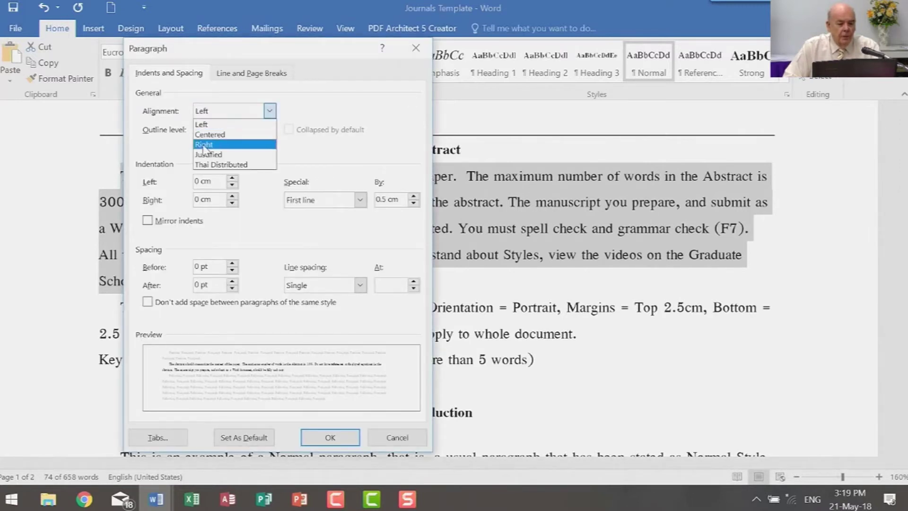
click(204, 144)
click(330, 437)
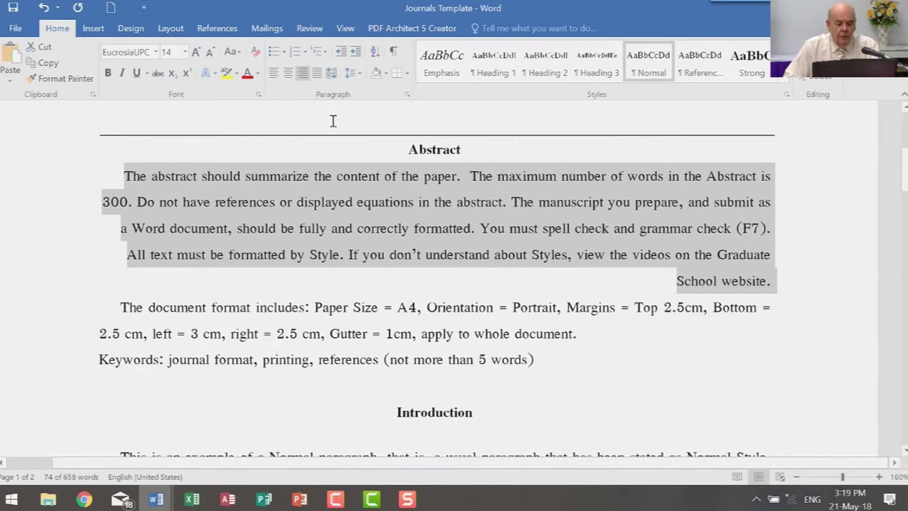
Cycle the Abstract through justified, left, centred and right alignment, ending justified
click(317, 76)
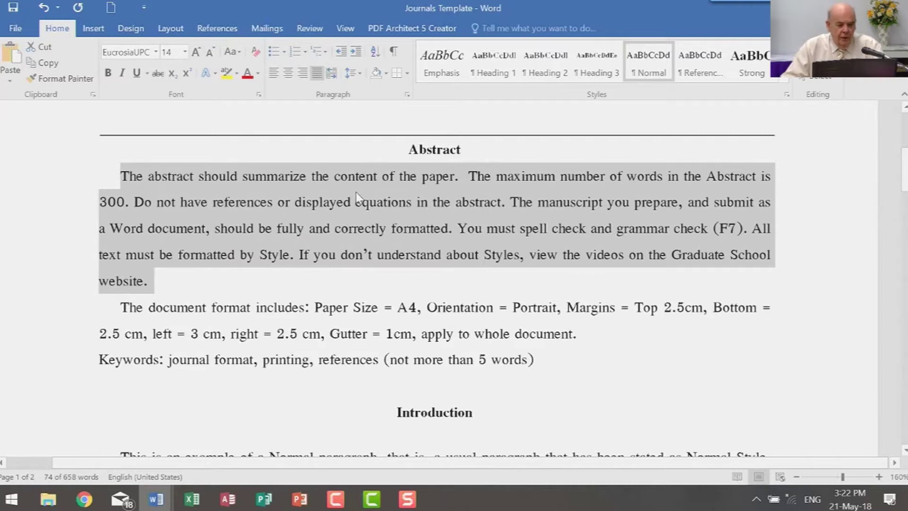
click(273, 74)
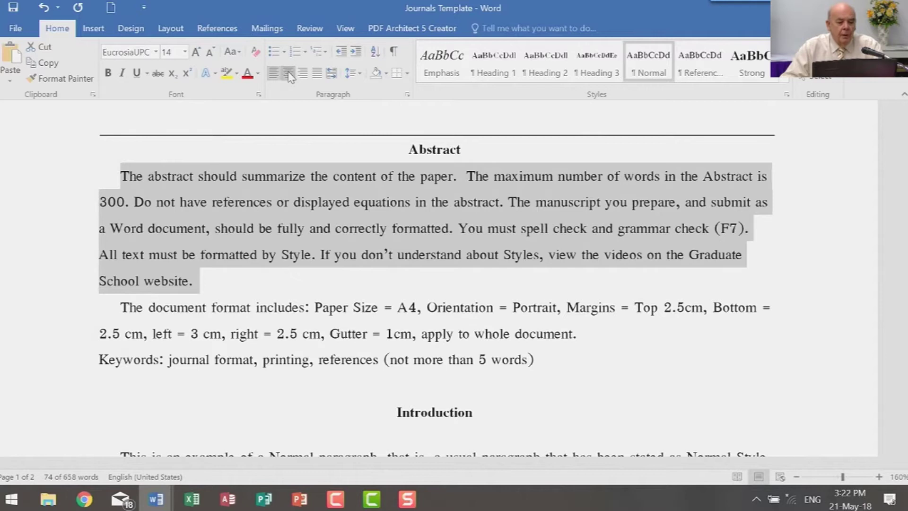
click(288, 74)
click(303, 74)
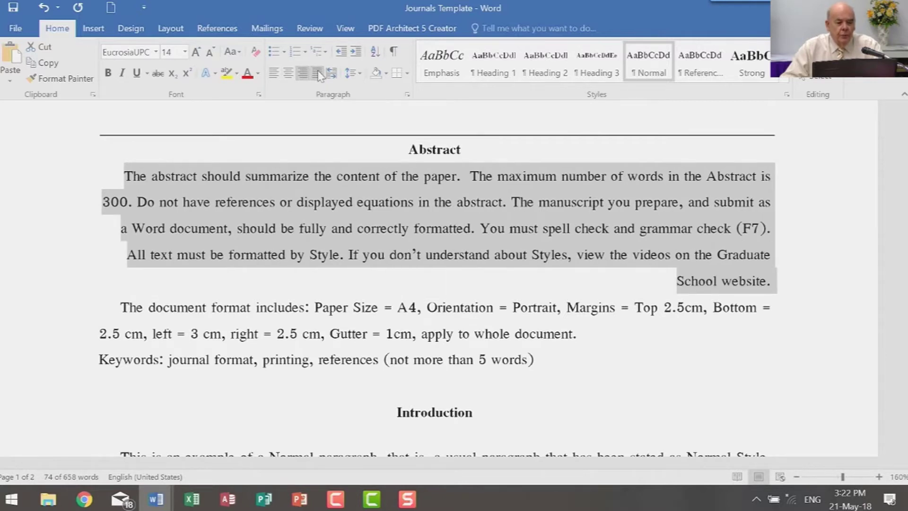
click(317, 73)
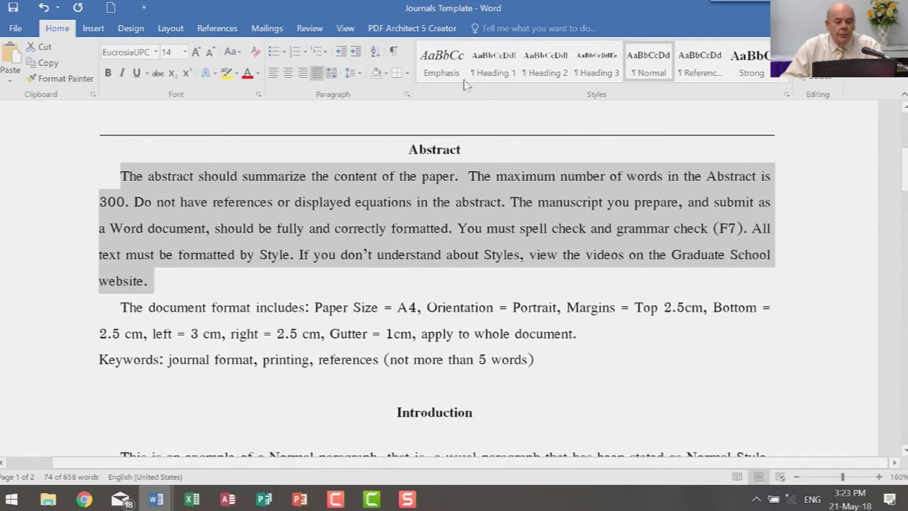
Keep the Abstract paragraph Justified, with 6 pt spacing before and after and 1.5 lines line spacing
click(408, 96)
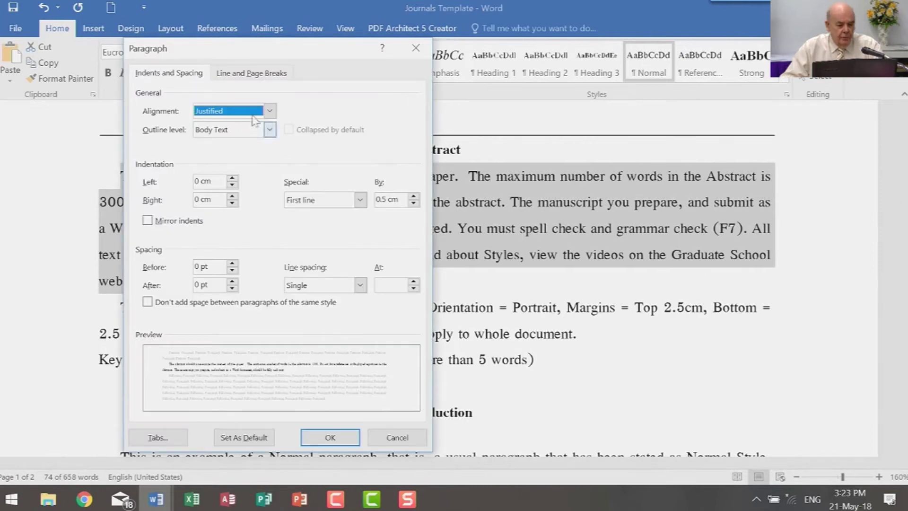
click(270, 111)
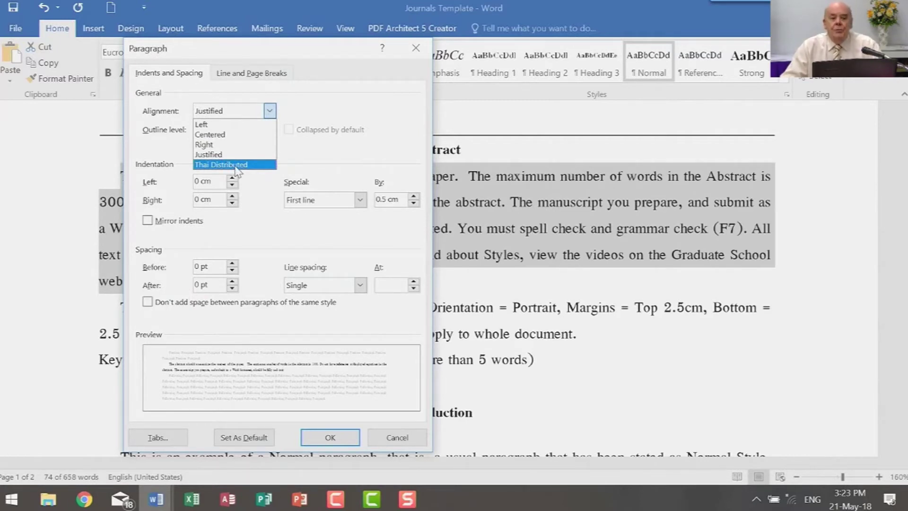
click(218, 154)
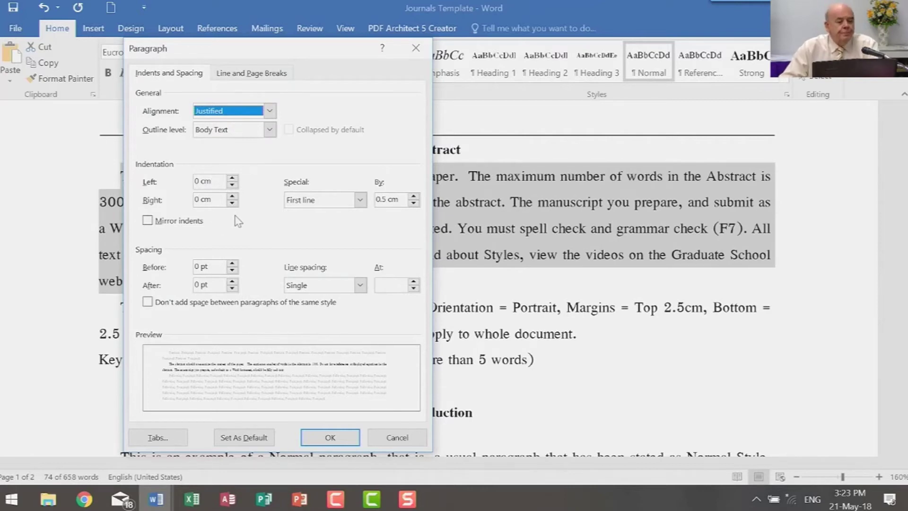
click(232, 264)
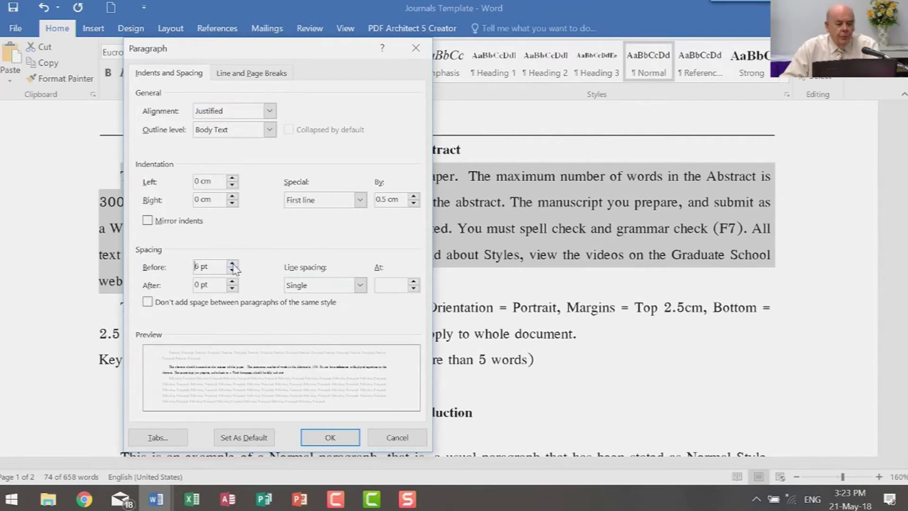
click(233, 282)
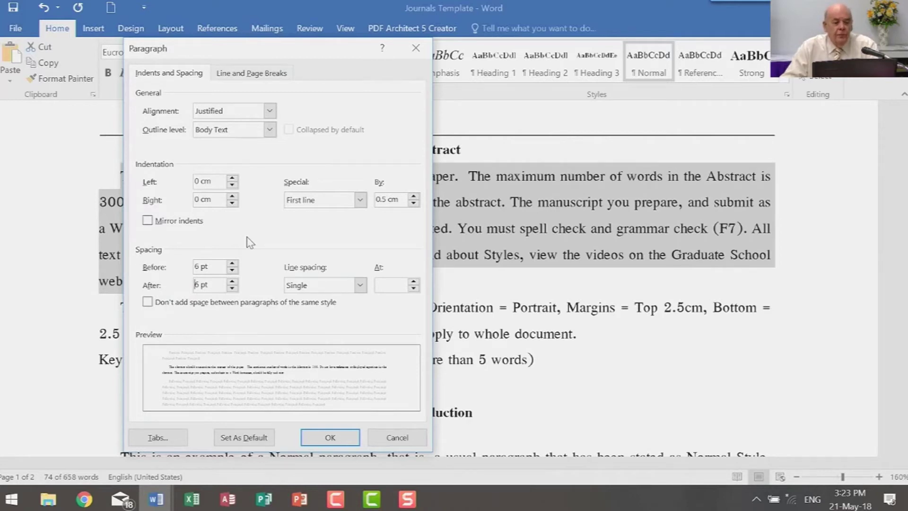
click(360, 285)
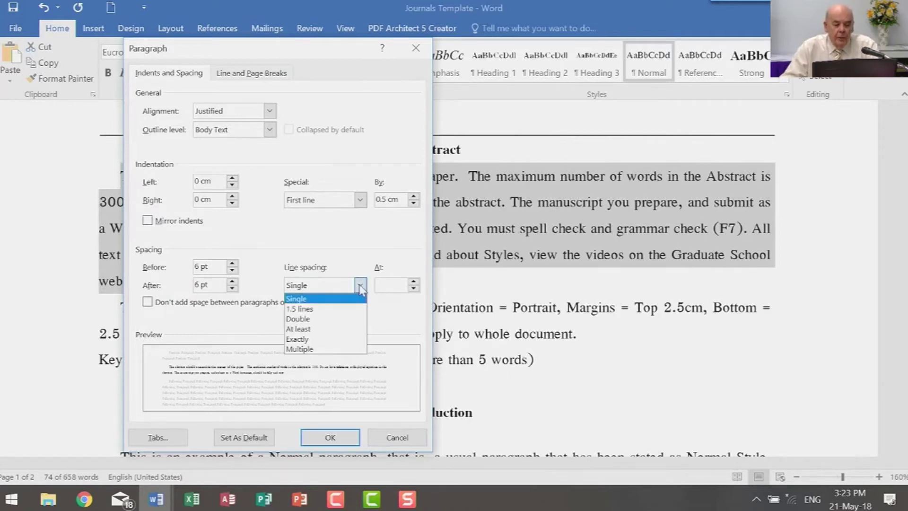
click(311, 309)
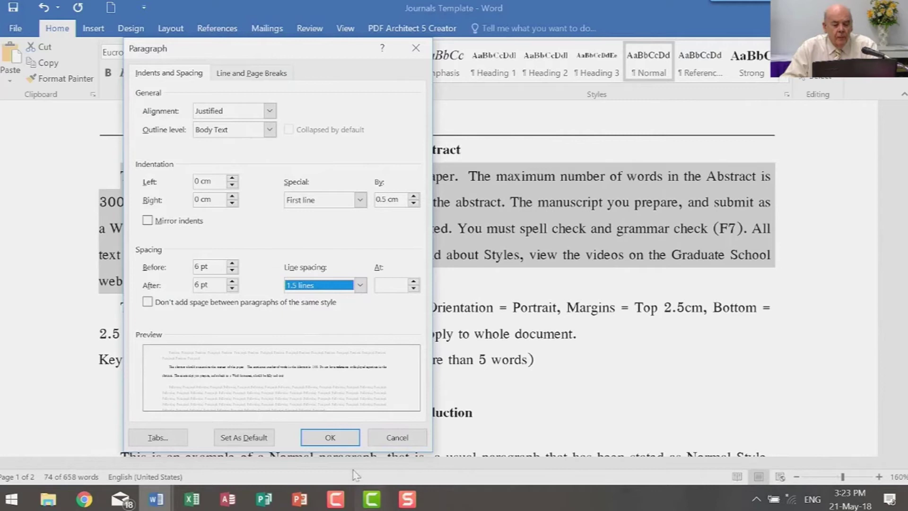
click(333, 438)
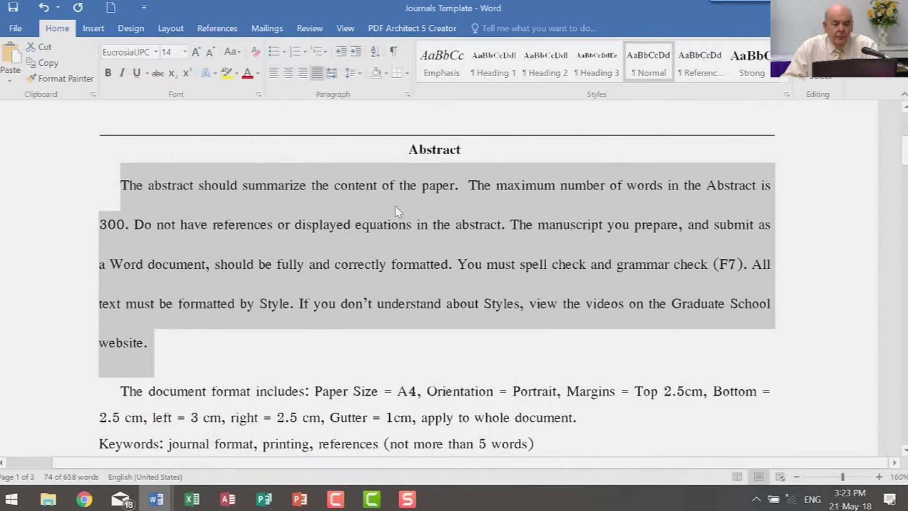
click(407, 94)
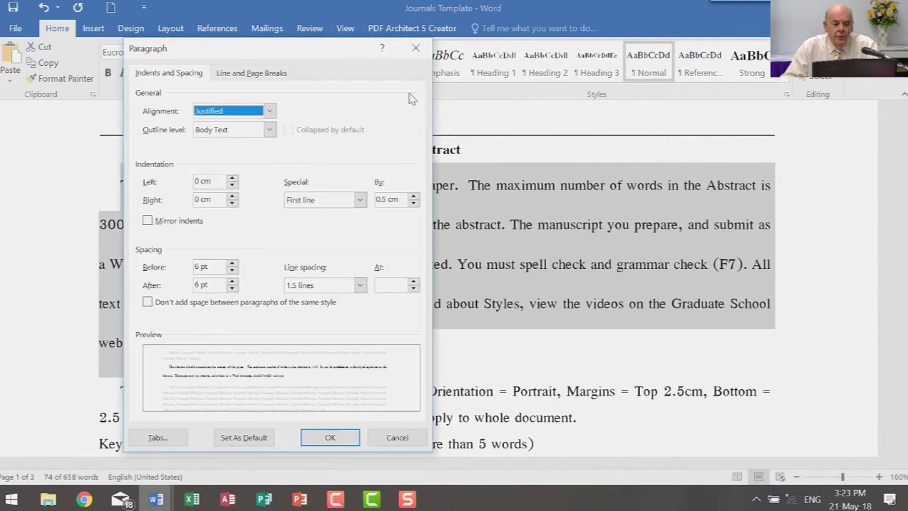
click(360, 200)
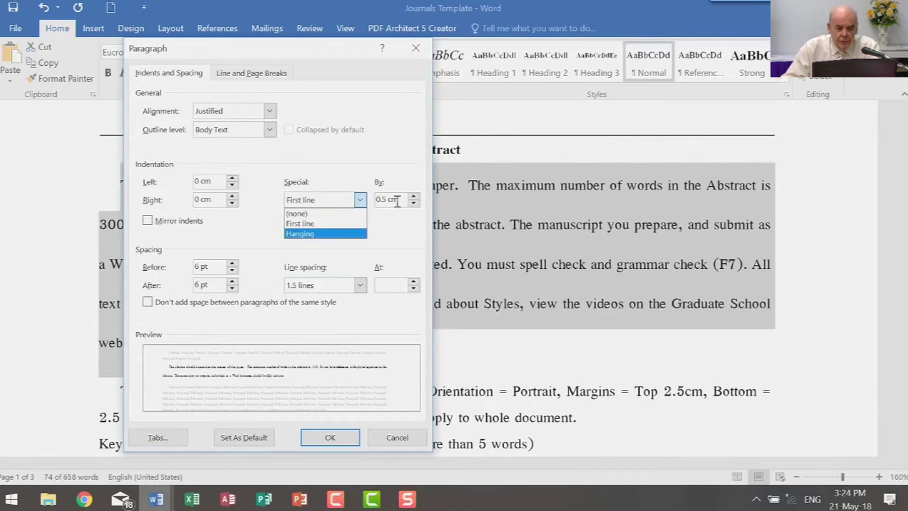
click(300, 223)
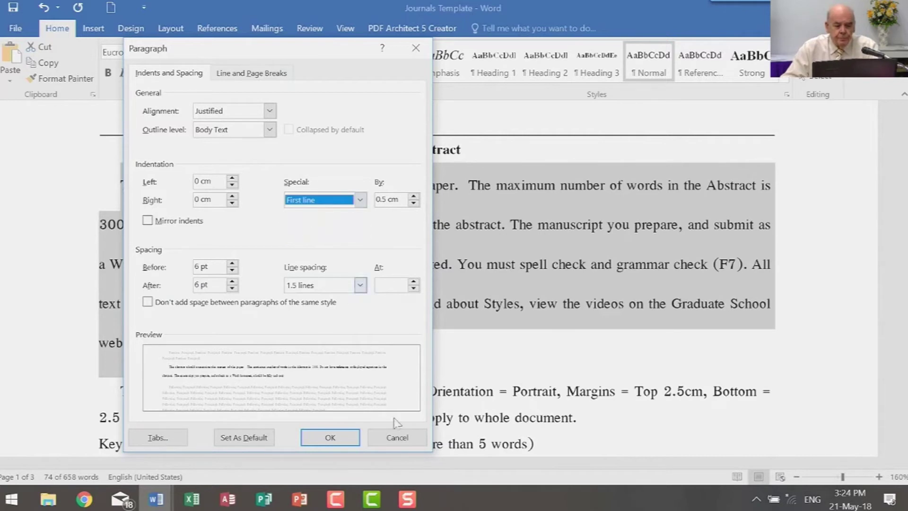
click(361, 201)
click(324, 238)
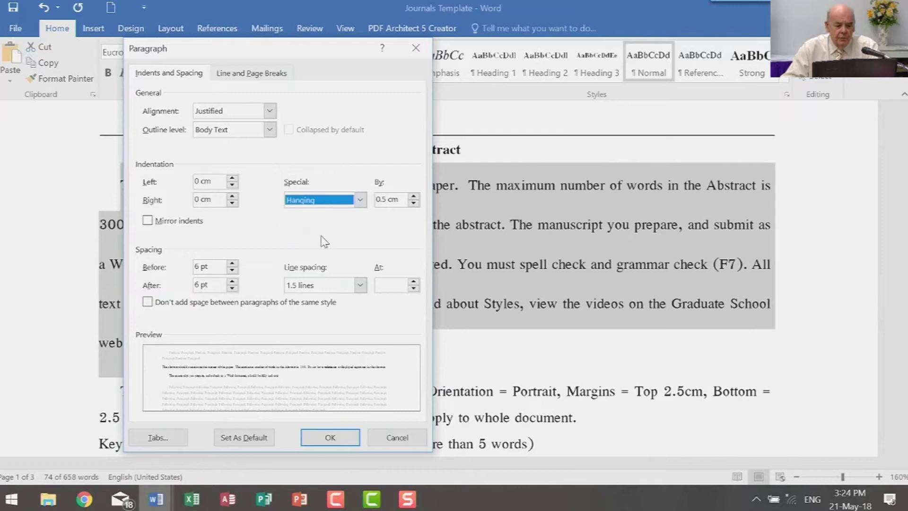
click(331, 441)
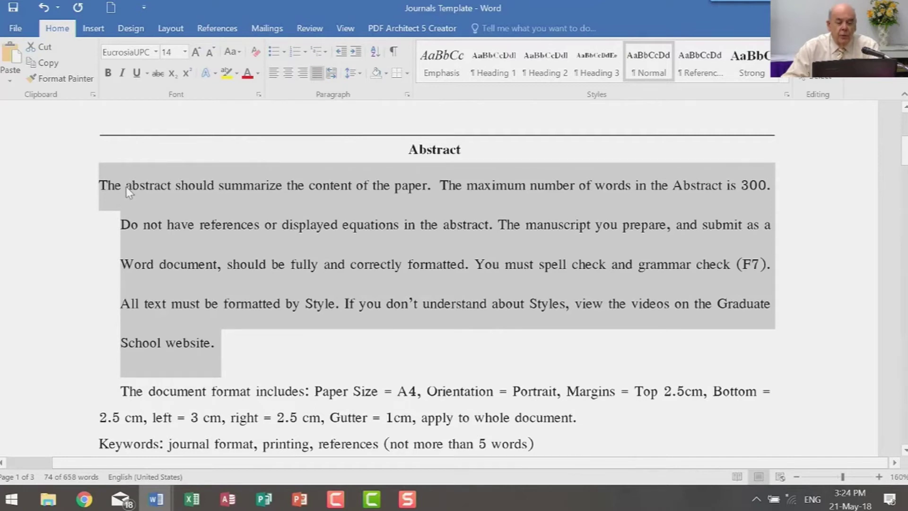
click(407, 94)
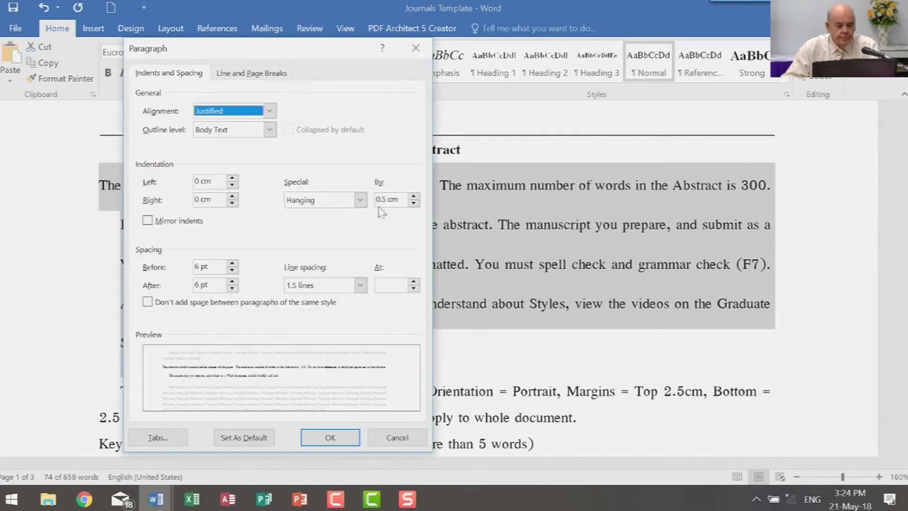
click(360, 199)
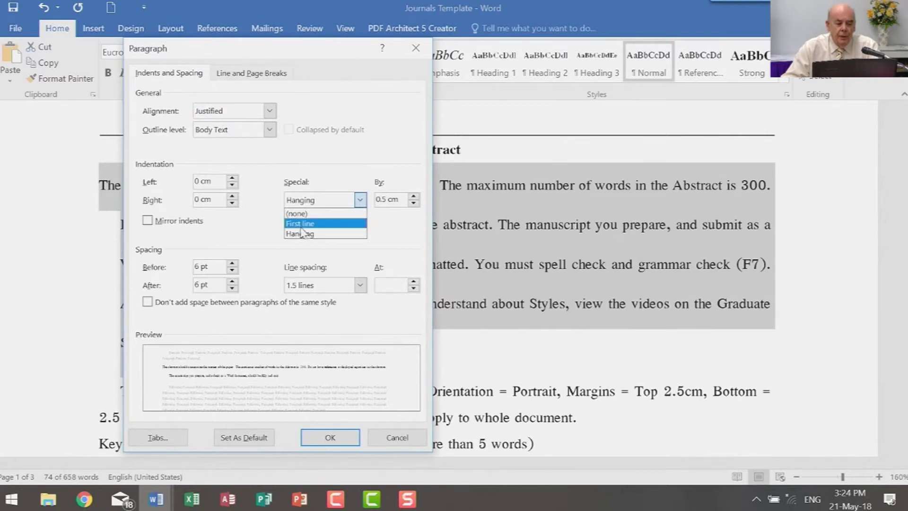
click(300, 225)
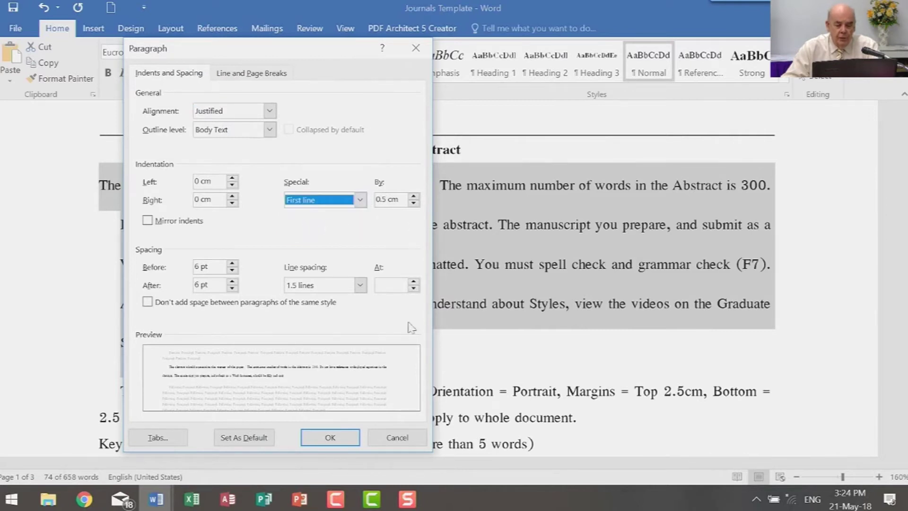
click(336, 438)
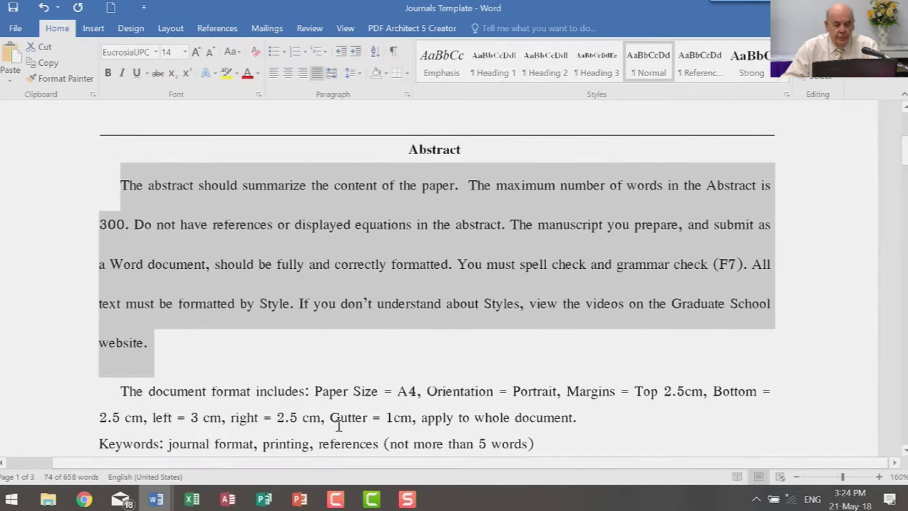
click(486, 263)
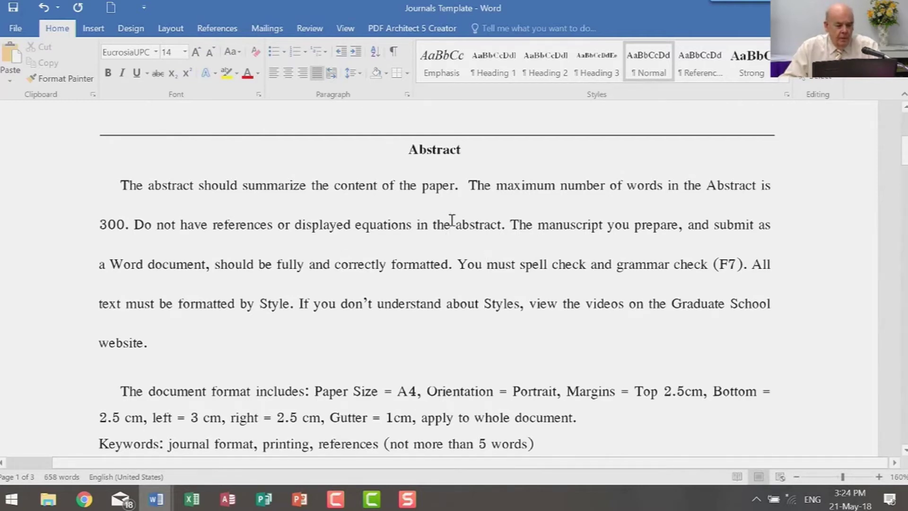
Select the paper title line and turn on Show/Hide ¶ formatting marks
scroll(452, 220, up, 5)
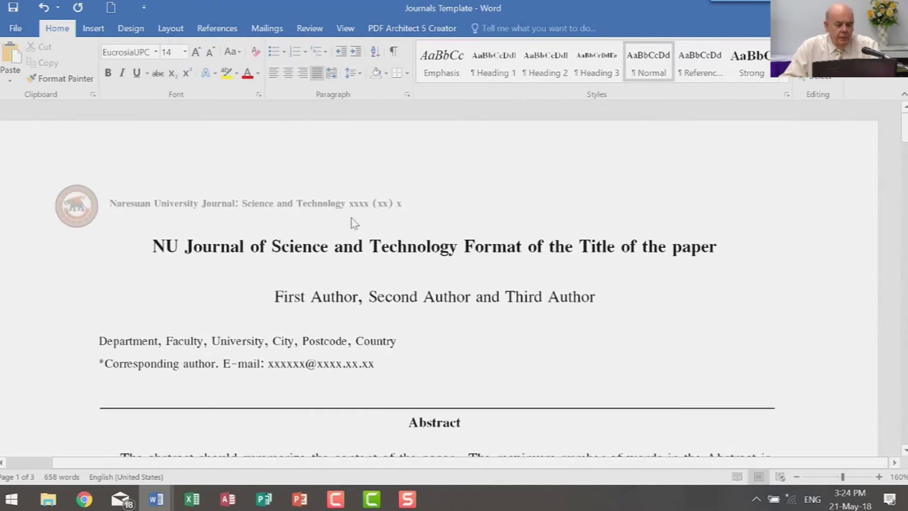
drag(151, 246, 726, 228)
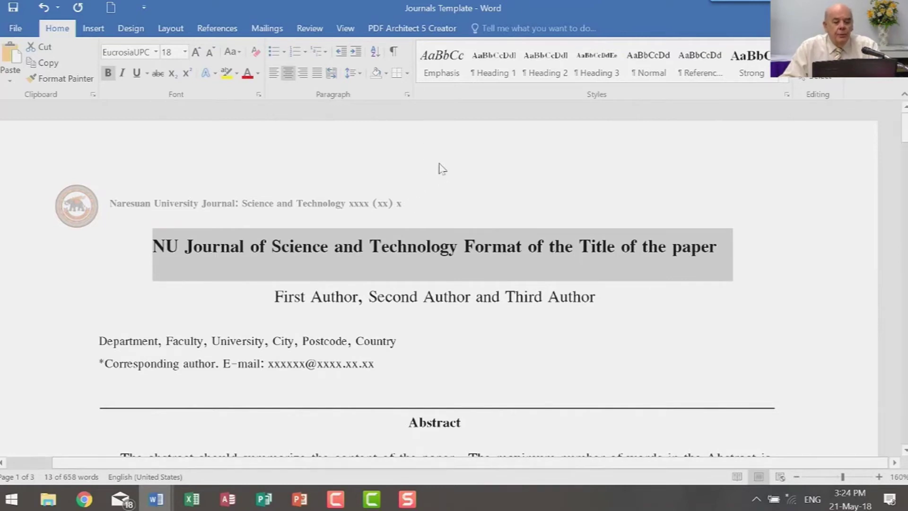
click(395, 54)
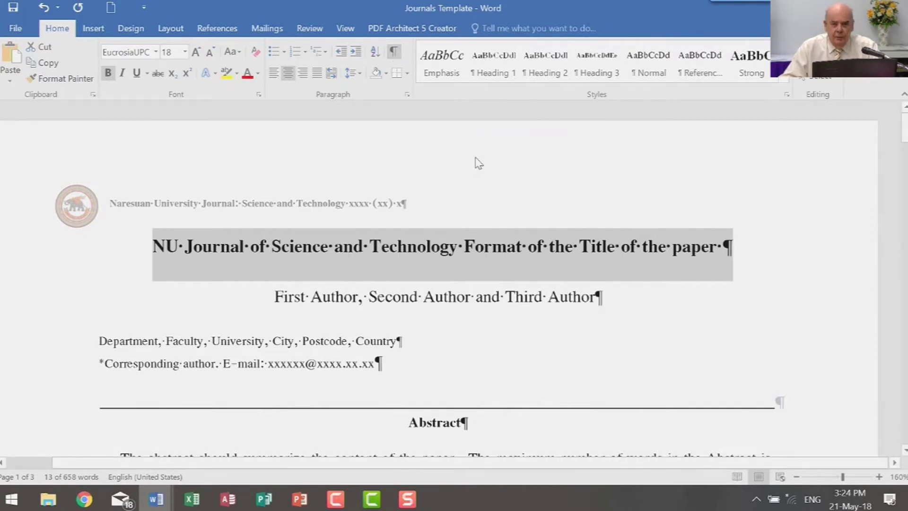
Inspect the paragraph marks at the ends of the title, authors, abstract and Keywords lines
click(727, 249)
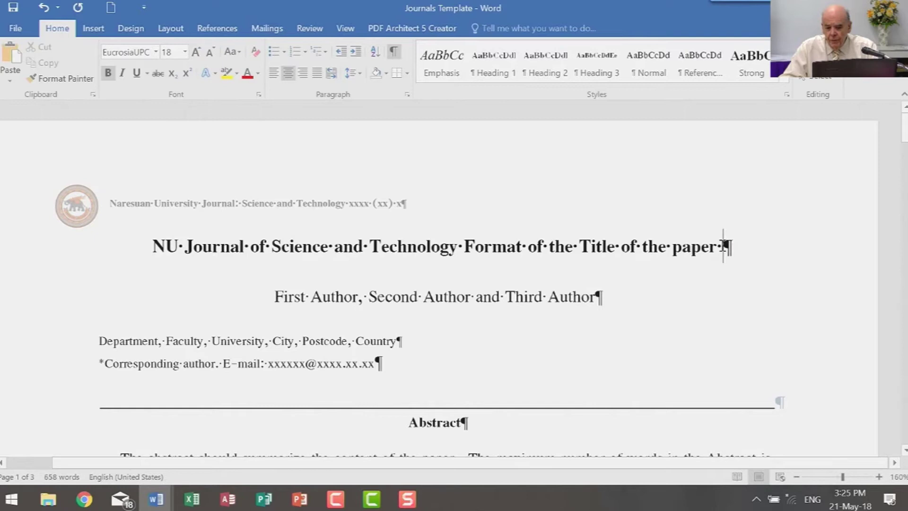
drag(725, 245, 732, 246)
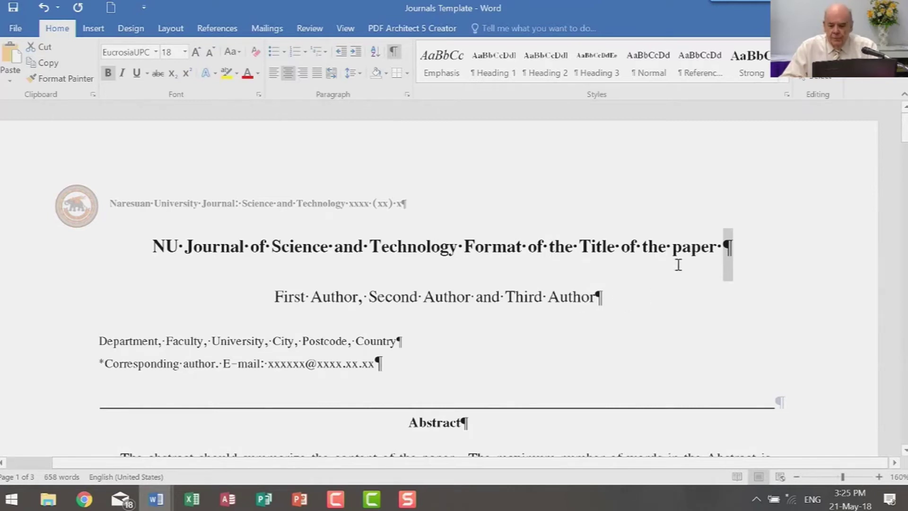
click(571, 305)
scroll(412, 341, down, 5)
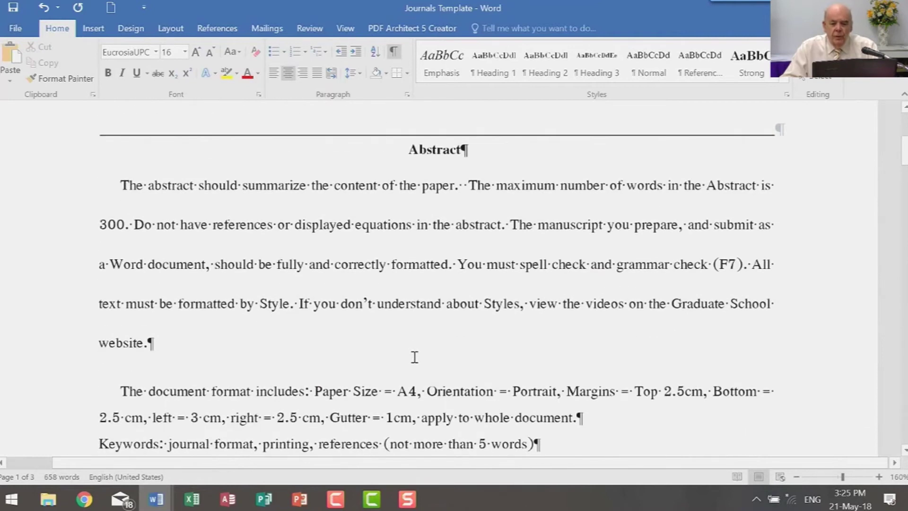
click(148, 344)
scroll(148, 344, down, 2)
click(577, 308)
click(552, 336)
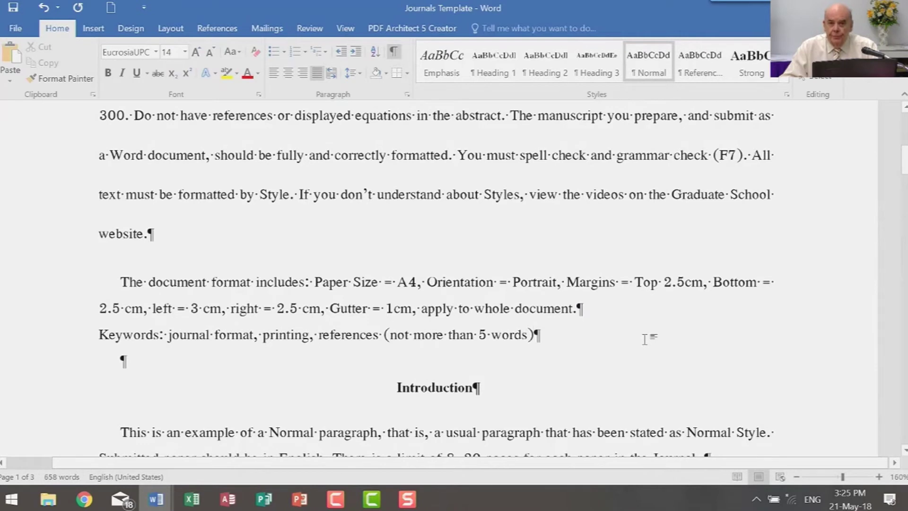
scroll(645, 339, up, 8)
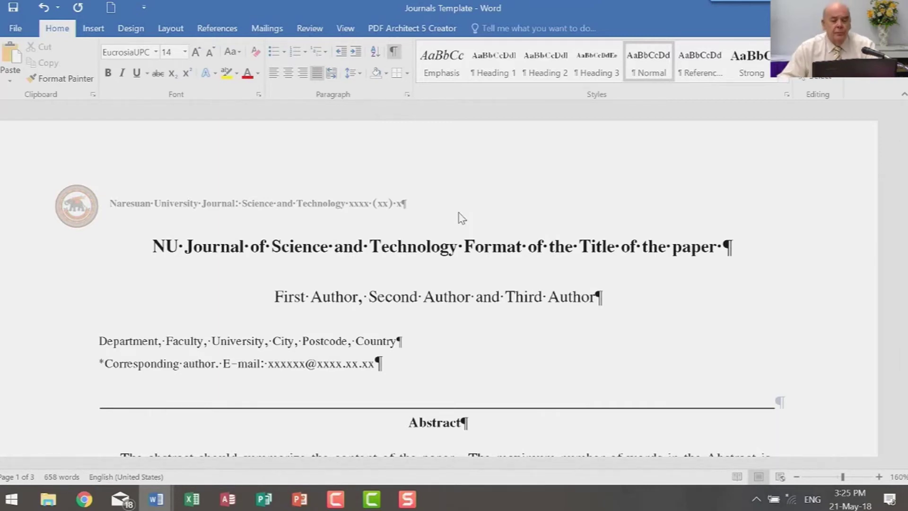
click(523, 247)
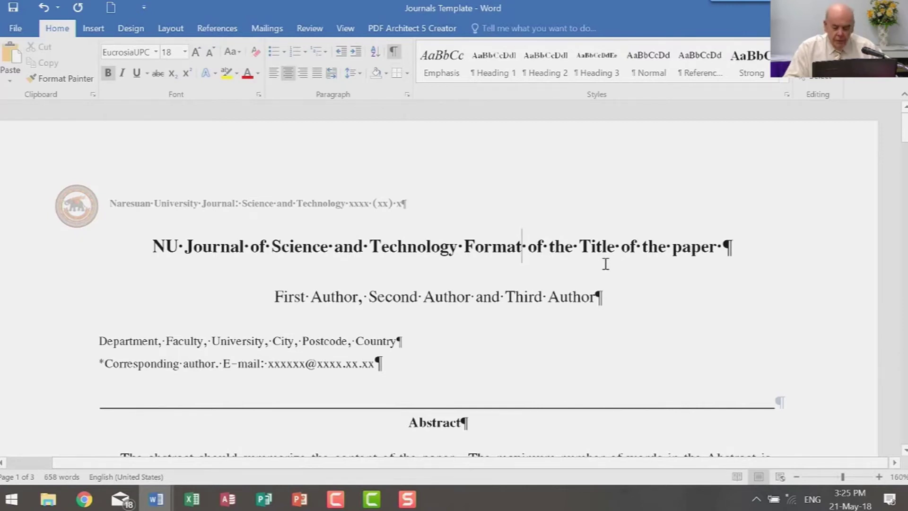
key(shift+Return)
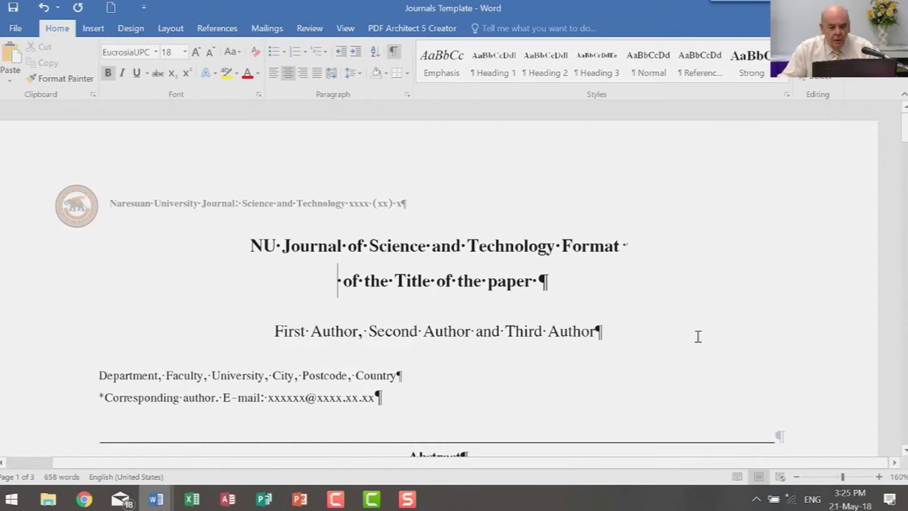
ctrl+scroll(698, 336, up, 7)
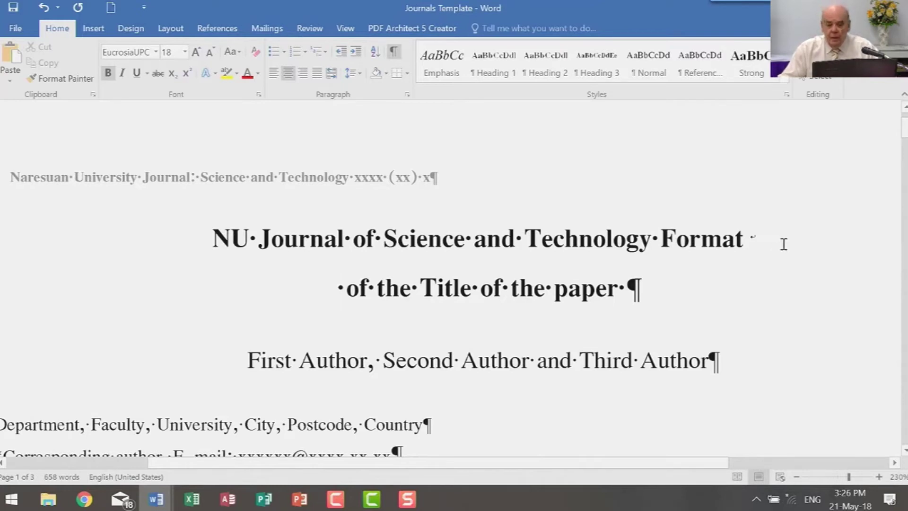
drag(216, 236, 748, 300)
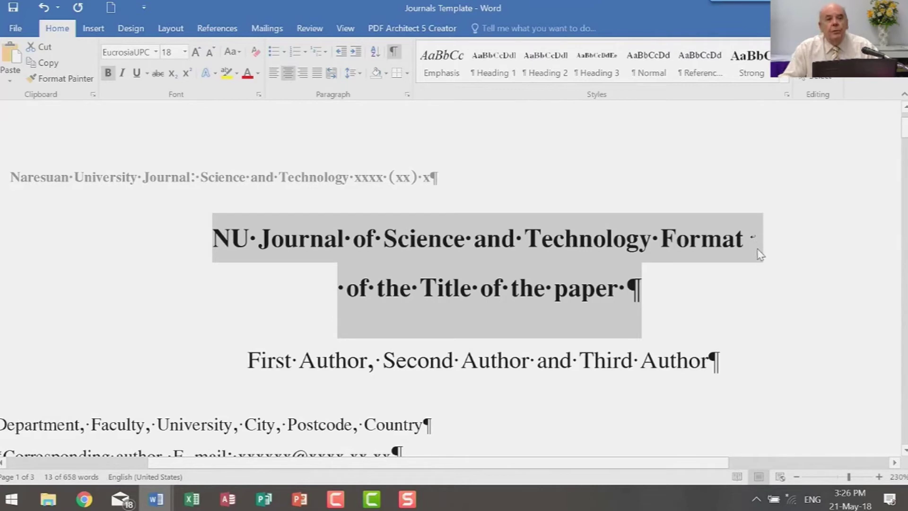
click(655, 296)
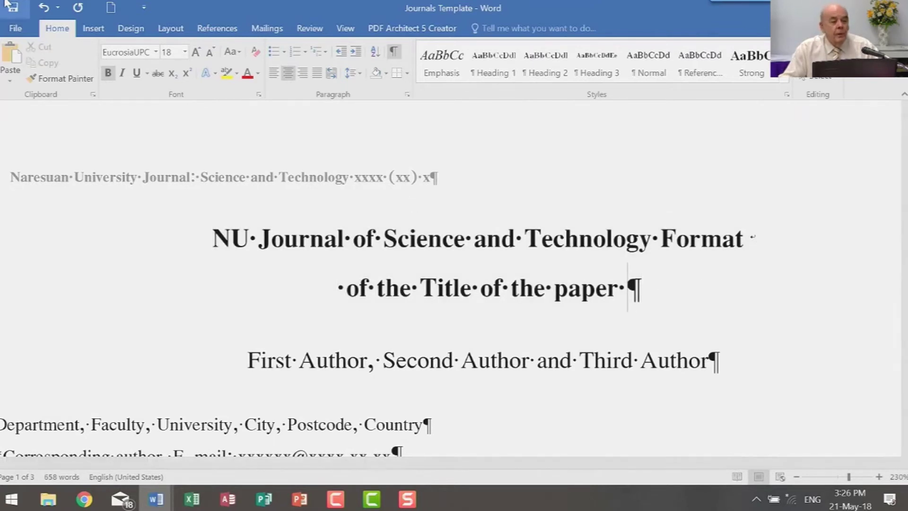
click(44, 8)
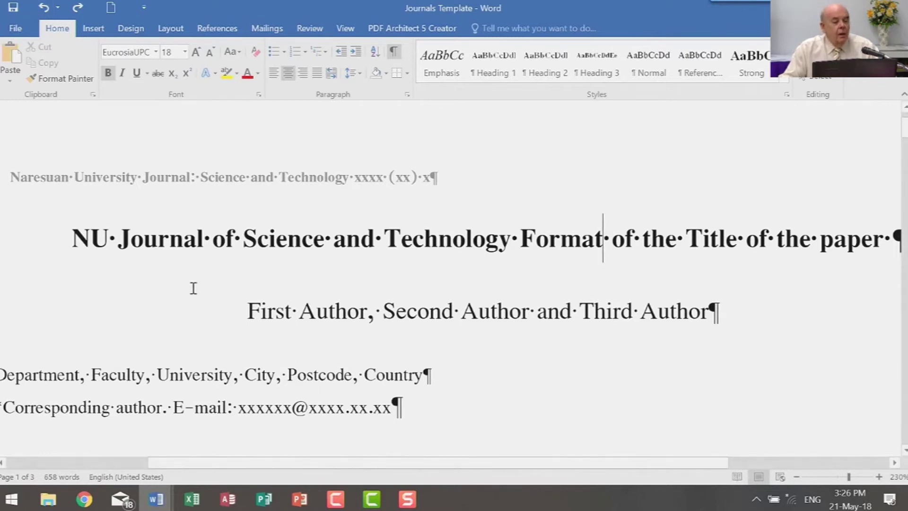
scroll(184, 272, down, 2)
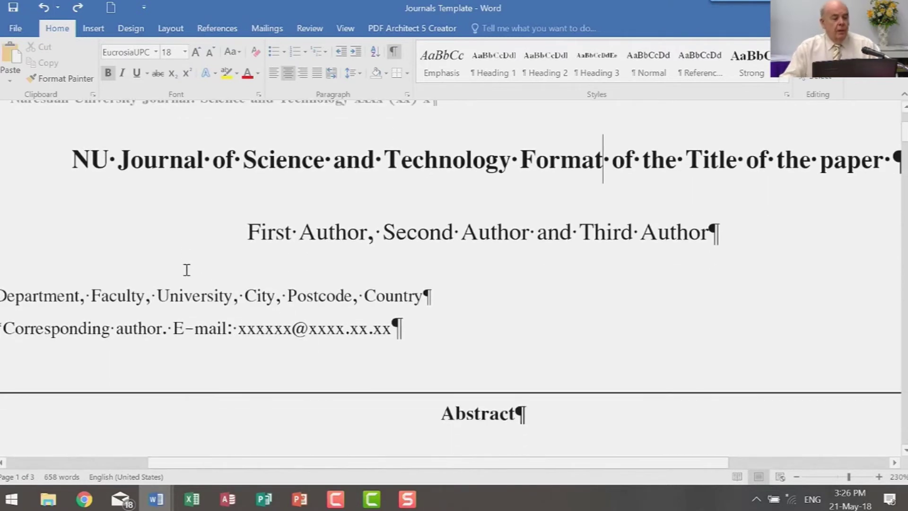
click(195, 165)
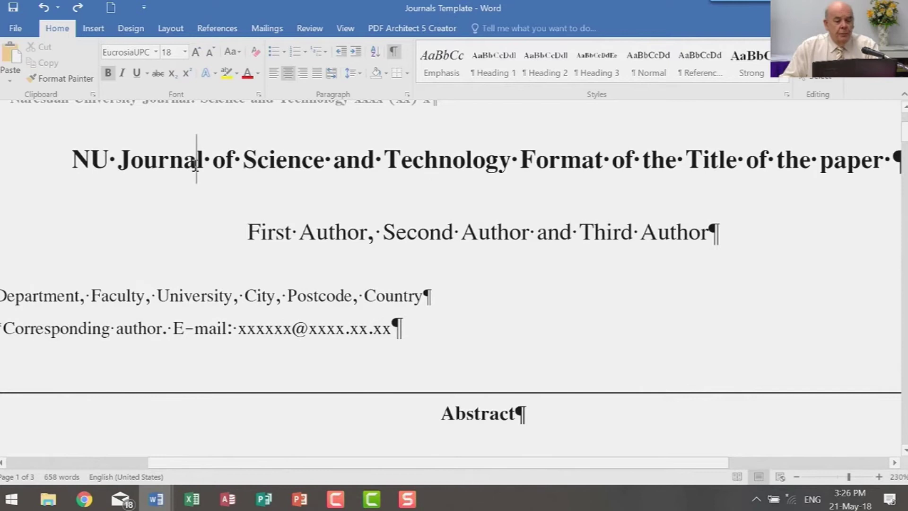
click(407, 95)
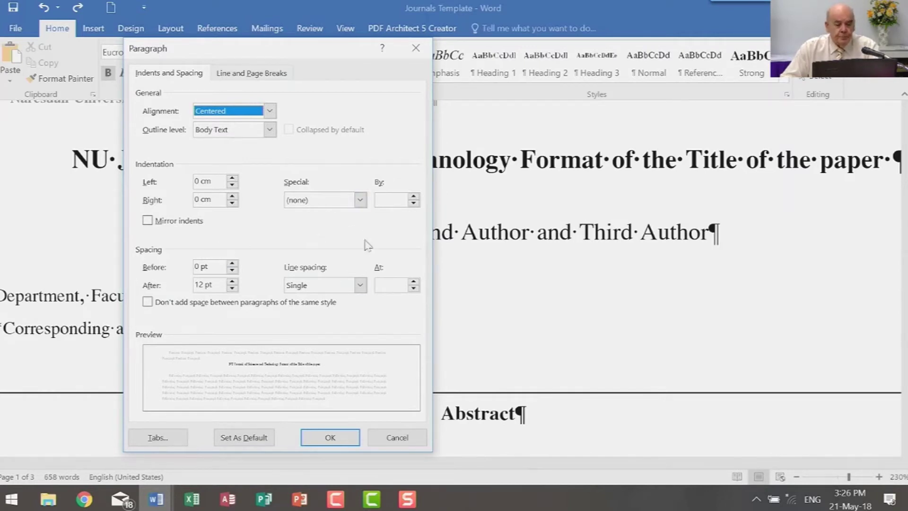
click(330, 439)
scroll(375, 271, down, 6)
scroll(298, 270, up, 5)
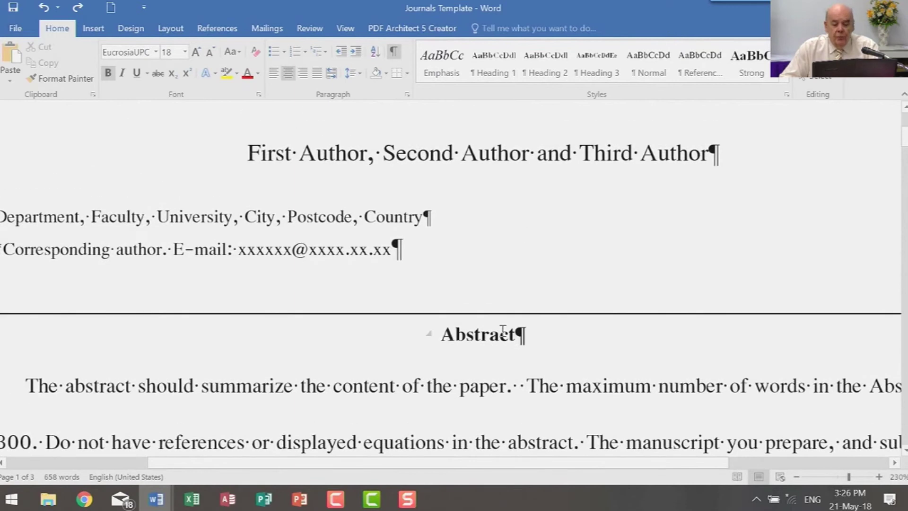
Show the abstract's paragraph settings: Justified, 0.5 cm first-line indent, 6 pt spacing, 1.5 lines
click(474, 334)
scroll(561, 346, down, 1)
scroll(562, 346, down, 8)
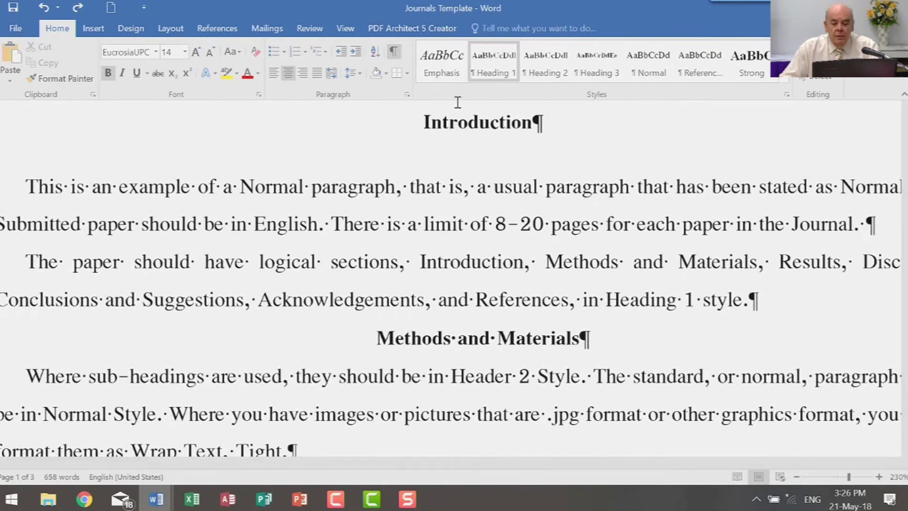
click(478, 124)
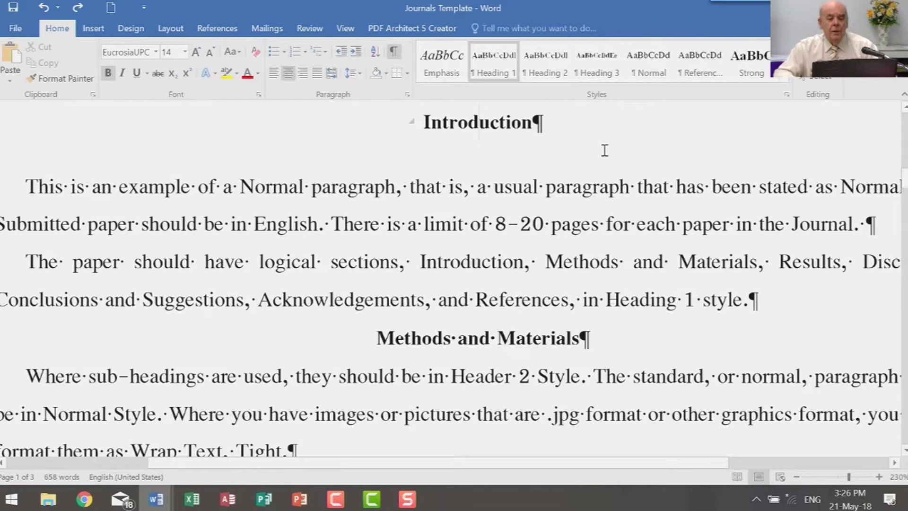
scroll(605, 151, up, 3)
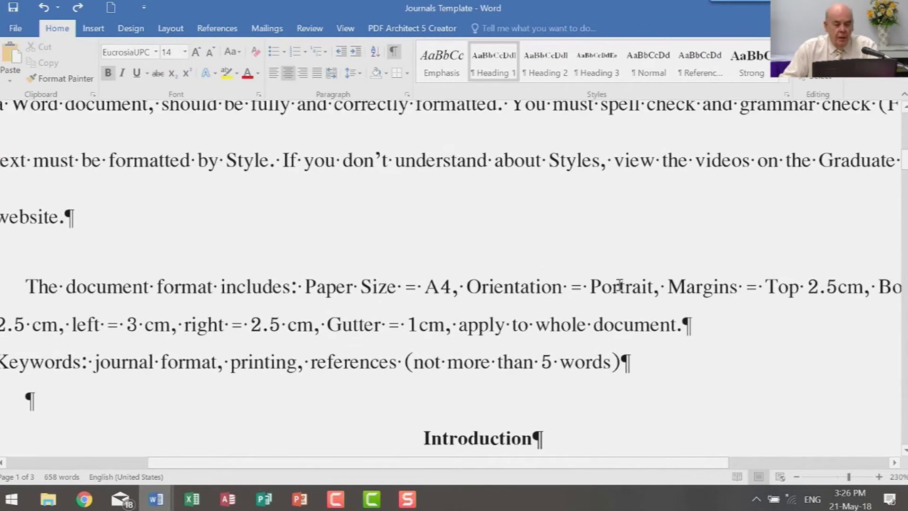
scroll(300, 239, up, 3)
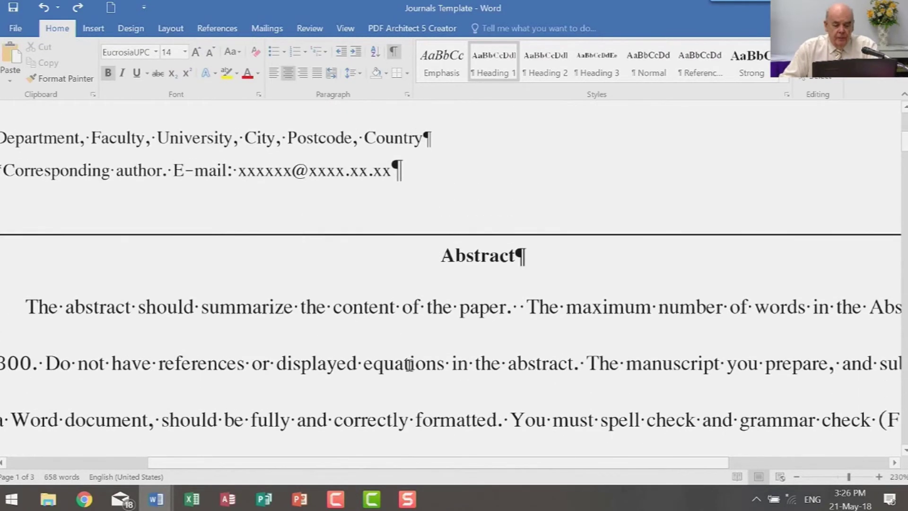
drag(398, 462, 208, 482)
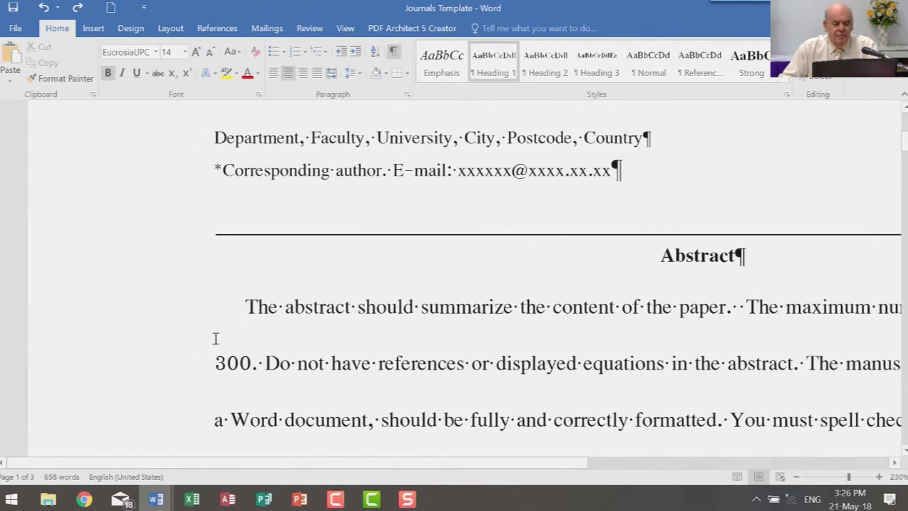
click(235, 313)
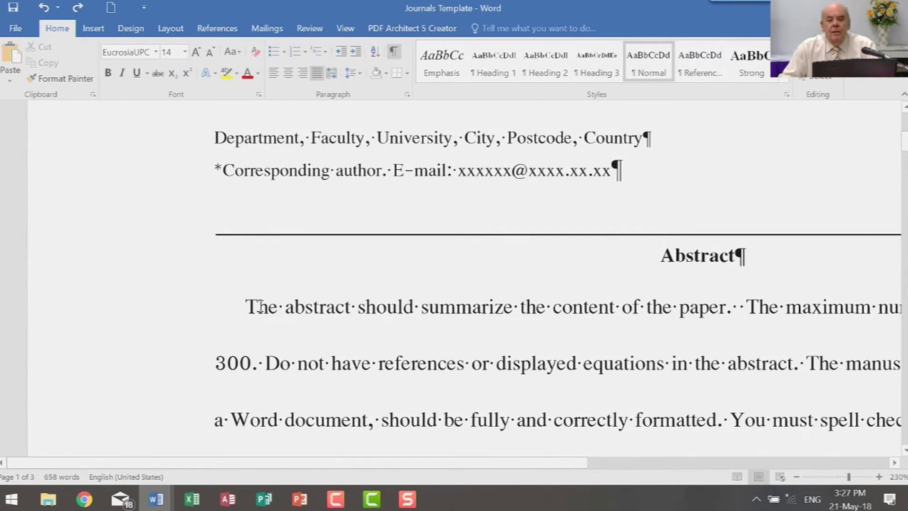
click(407, 94)
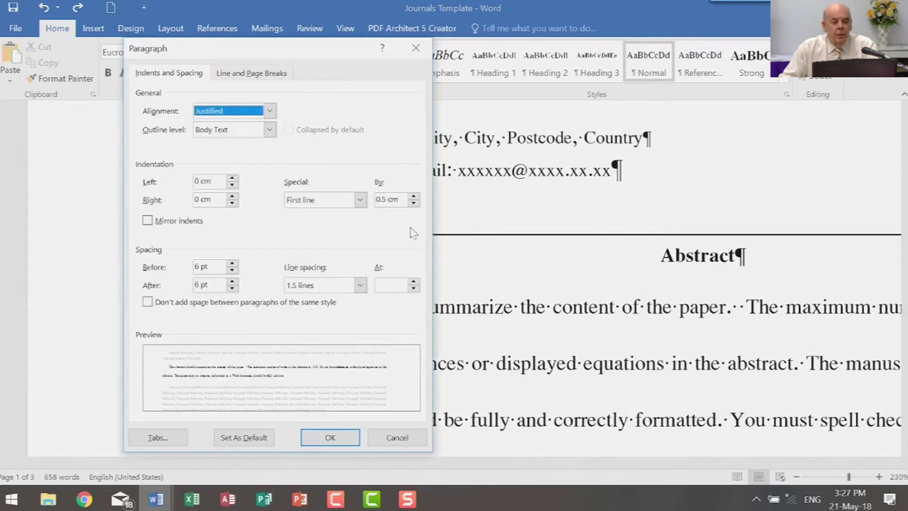
Review the abstract's spacing and Line and Page Breaks settings unchanged, then switch to the Formatting Paragraphs slide
click(330, 438)
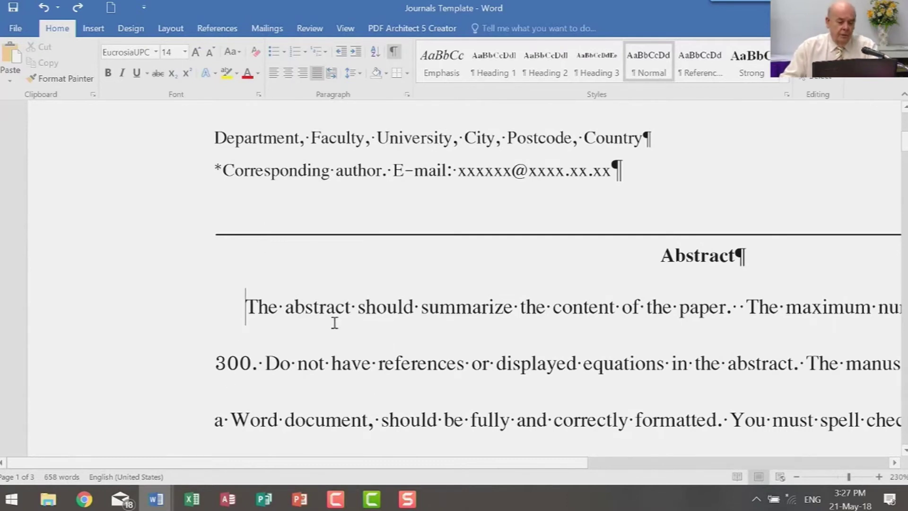
click(354, 306)
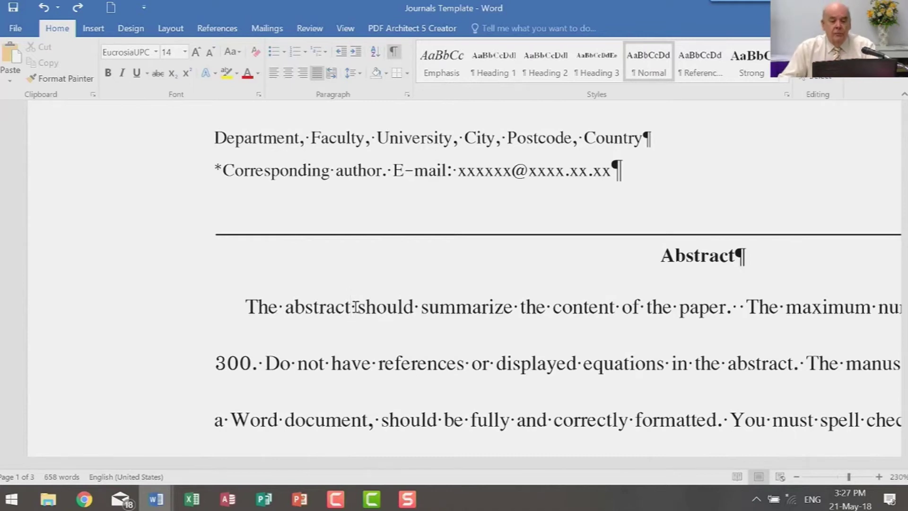
click(406, 94)
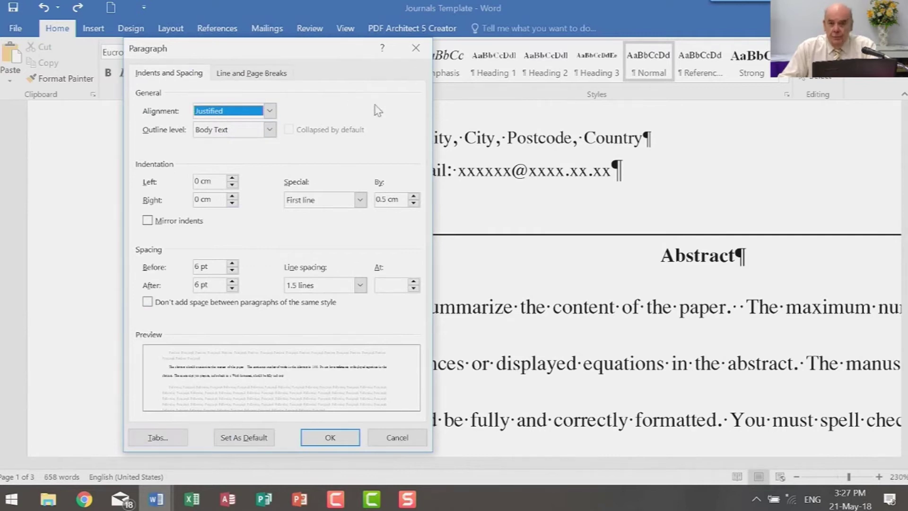
click(234, 74)
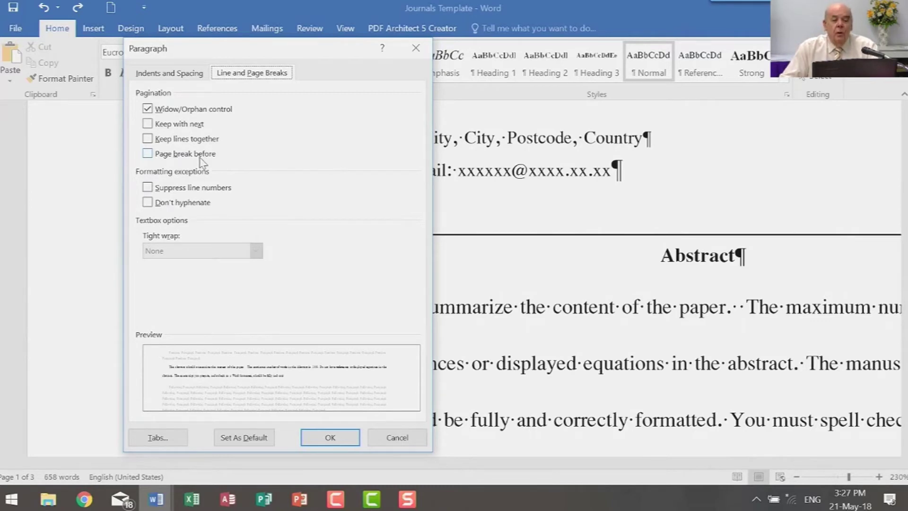
click(331, 436)
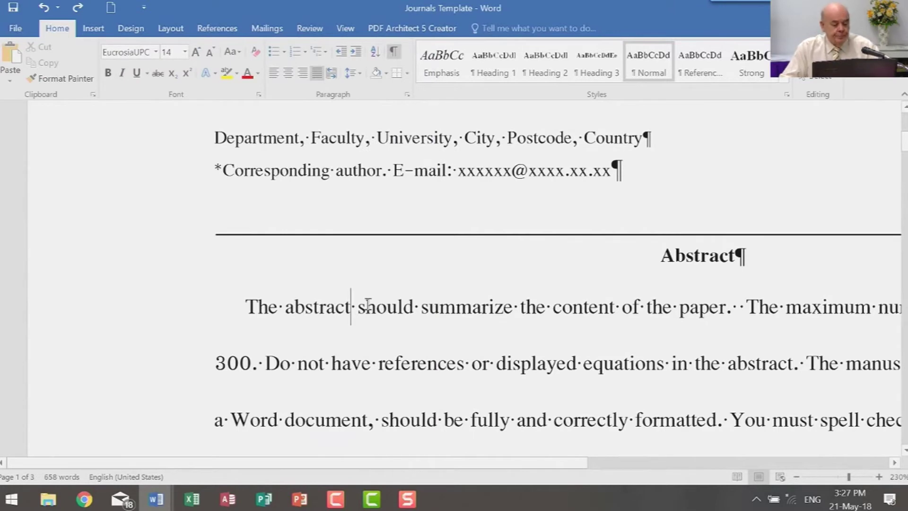
ctrl+scroll(368, 304, down, 7)
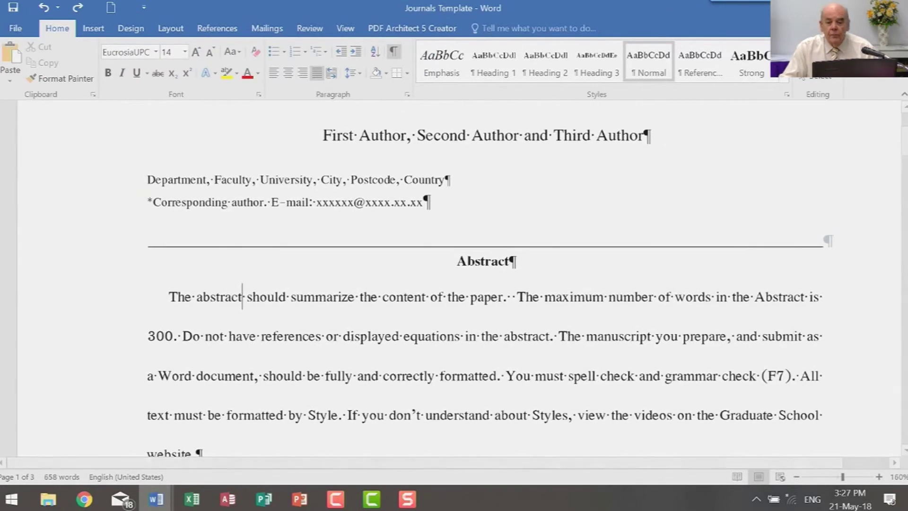
key(alt+Tab)
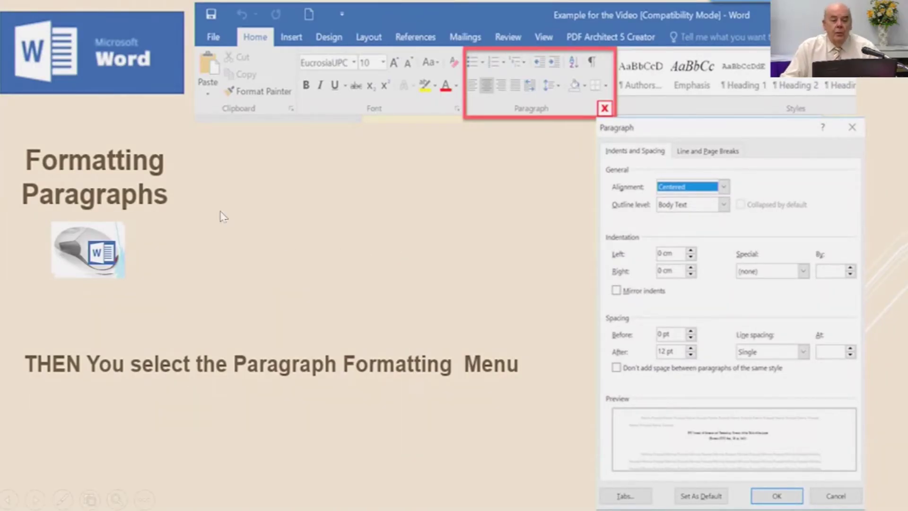
Advance to the Setting Up and Using Styles slide and open its linked 'Example for the Video' document
click(411, 247)
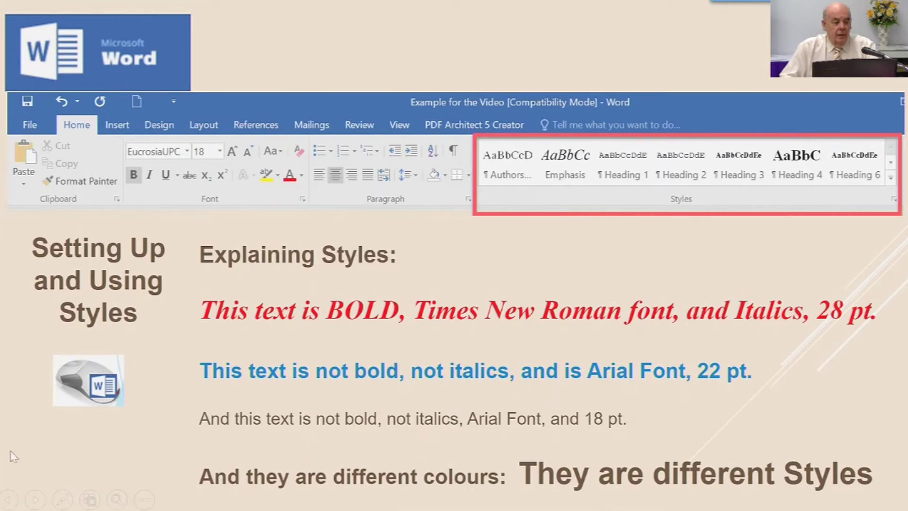
click(90, 379)
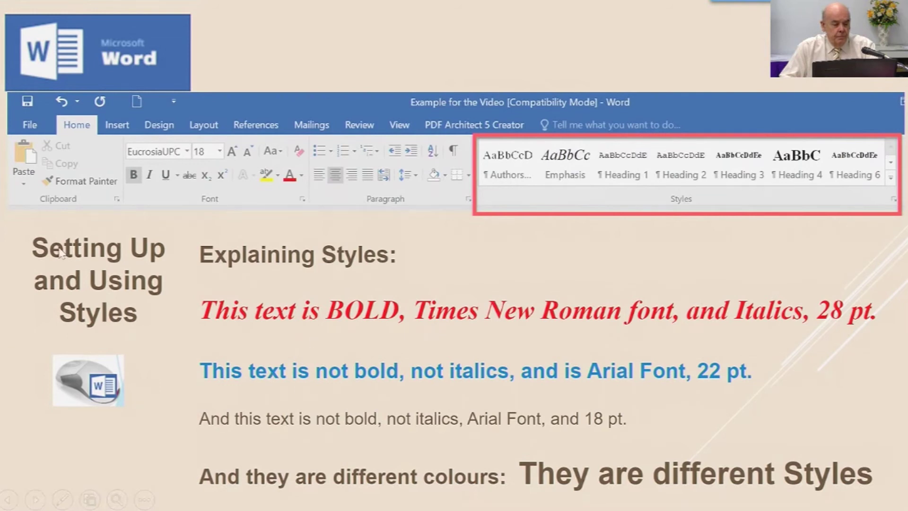
click(83, 391)
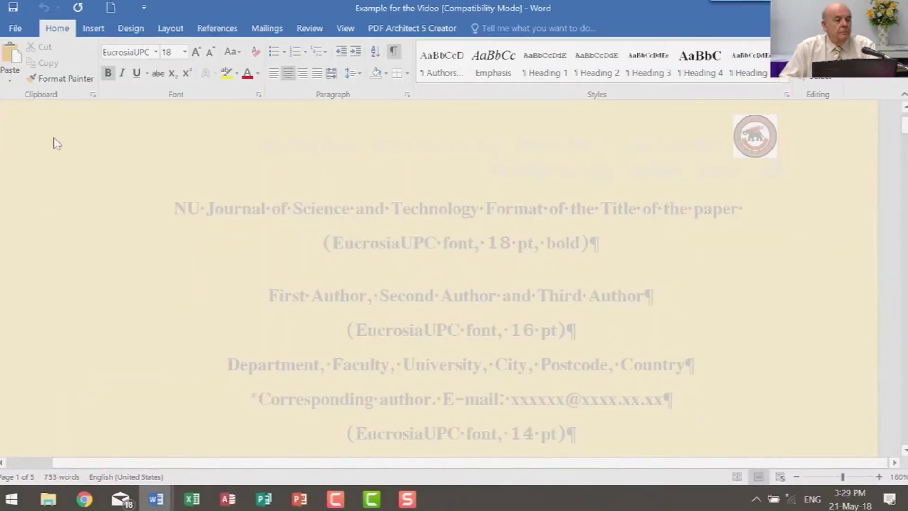
Switch back to the Journals Template document and select the entire paper title line
mouse_move(154, 500)
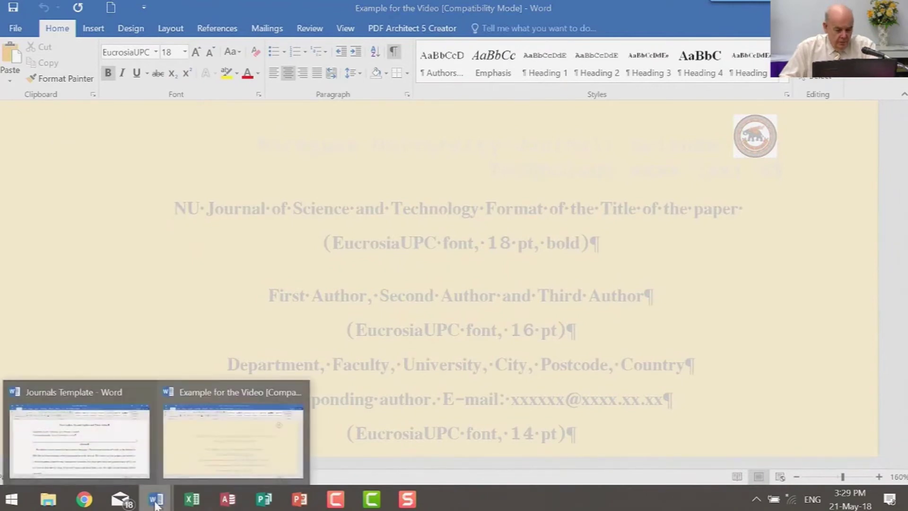
click(126, 448)
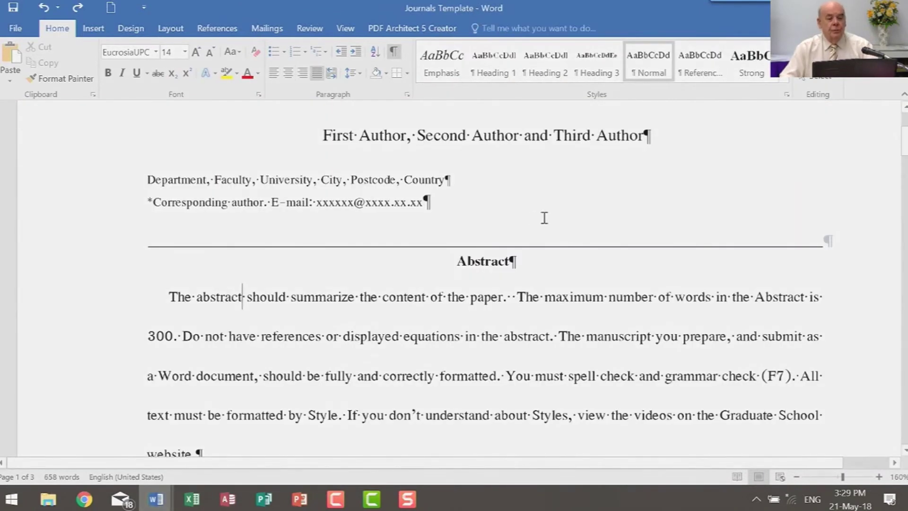
scroll(548, 217, up, 3)
scroll(601, 329, down, 1)
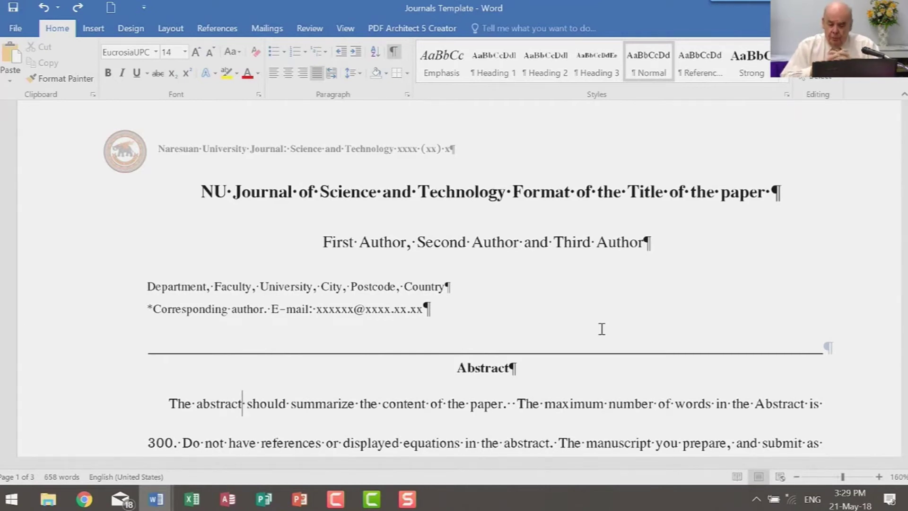
click(293, 194)
drag(205, 190, 760, 222)
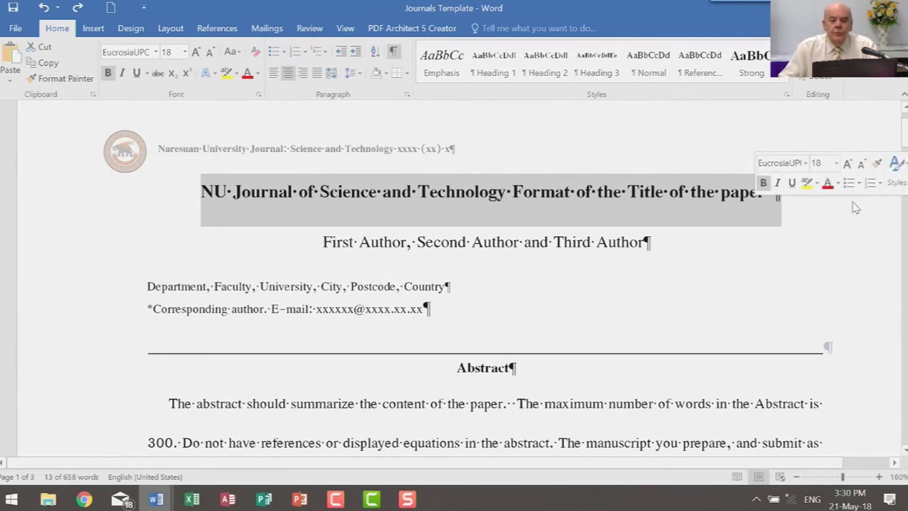
Check the Title style's definition and paragraph settings, keeping it bold 18 pt EucrosiaUPC in black
click(789, 82)
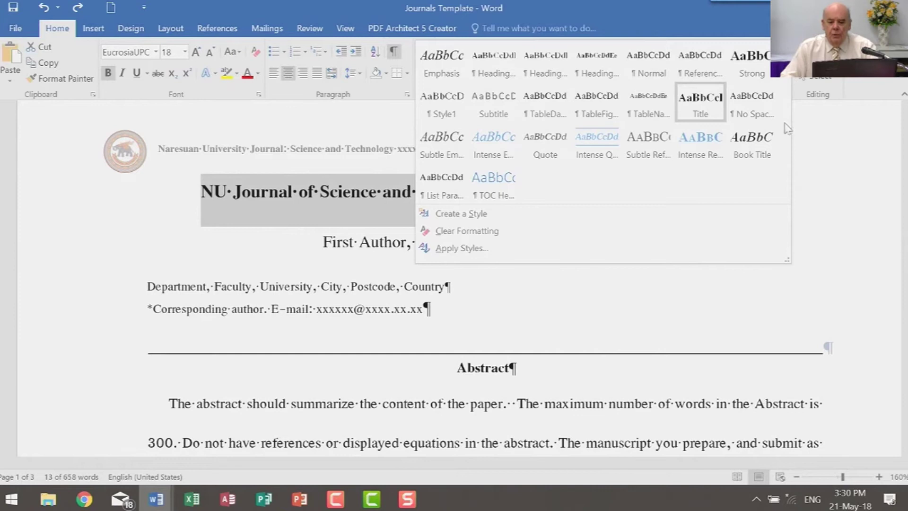
click(650, 297)
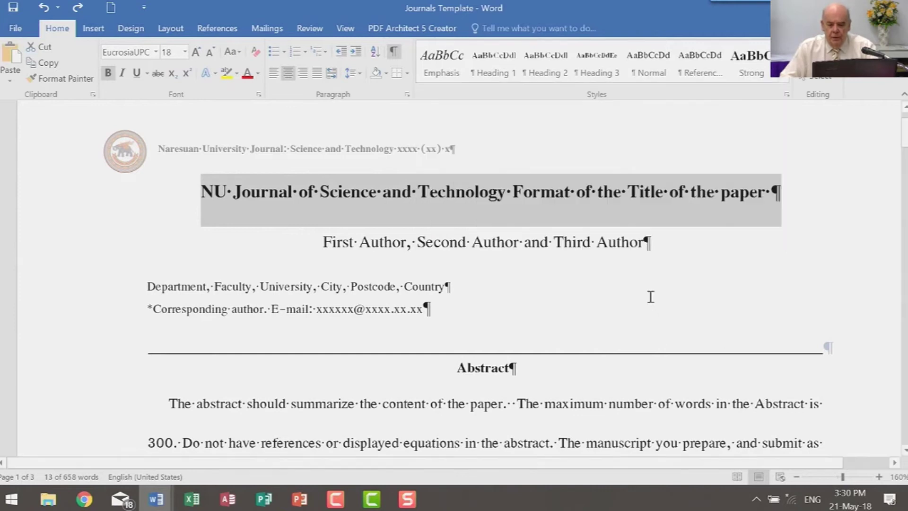
click(787, 80)
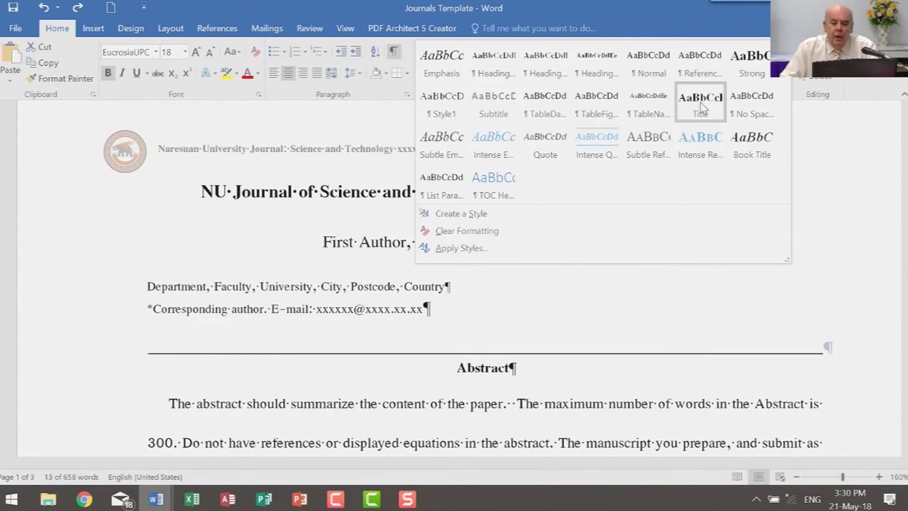
right_click(702, 105)
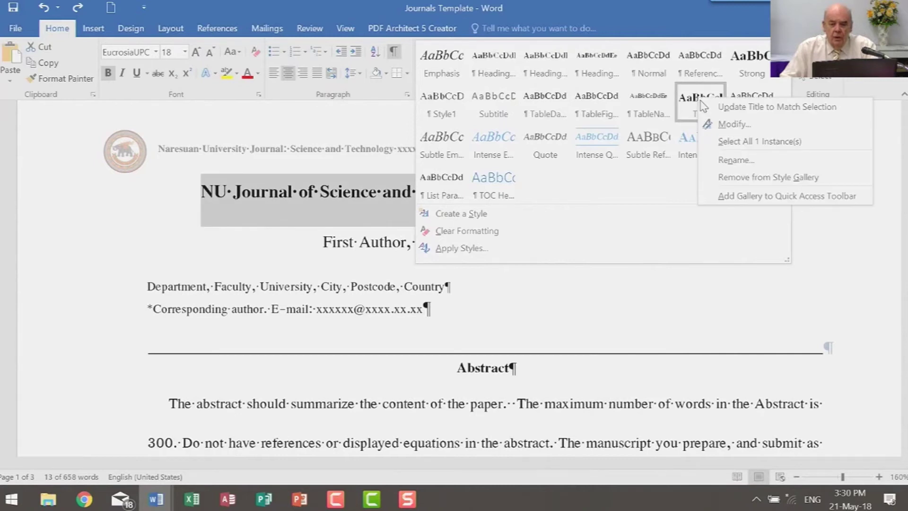
click(731, 125)
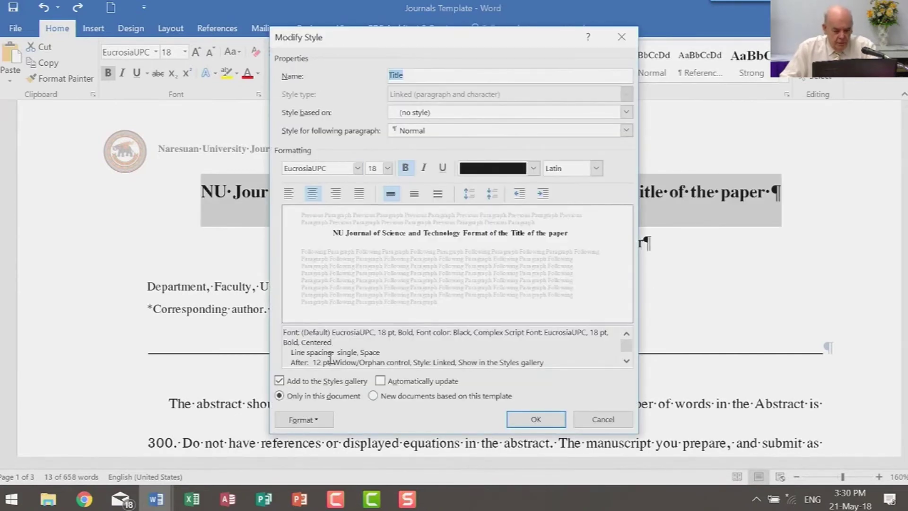
click(299, 423)
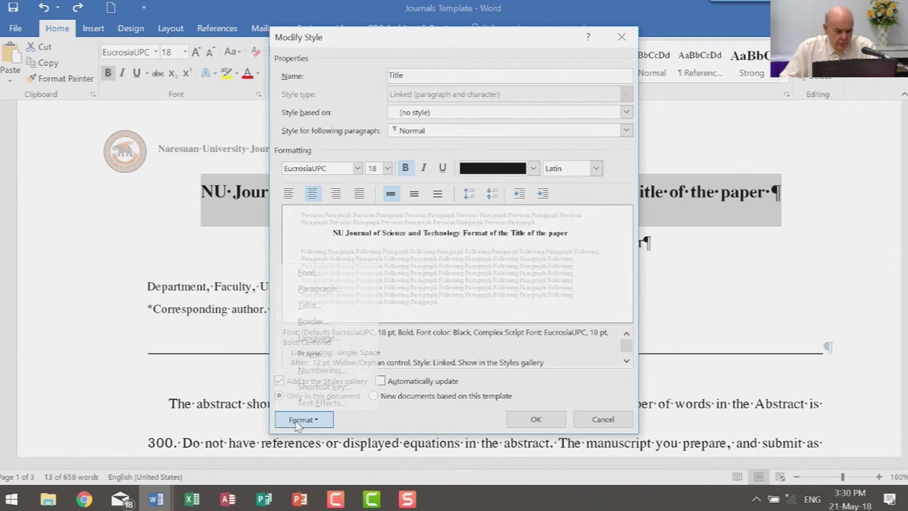
click(351, 289)
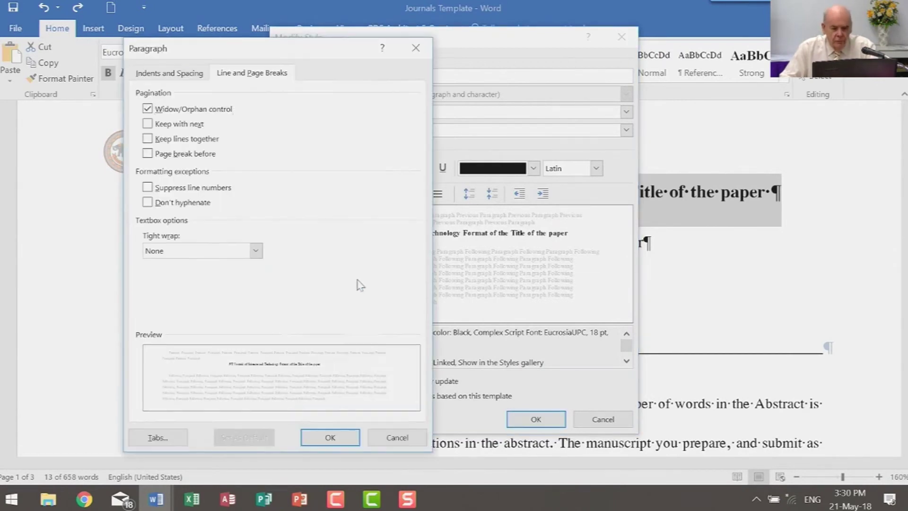
click(387, 438)
click(548, 419)
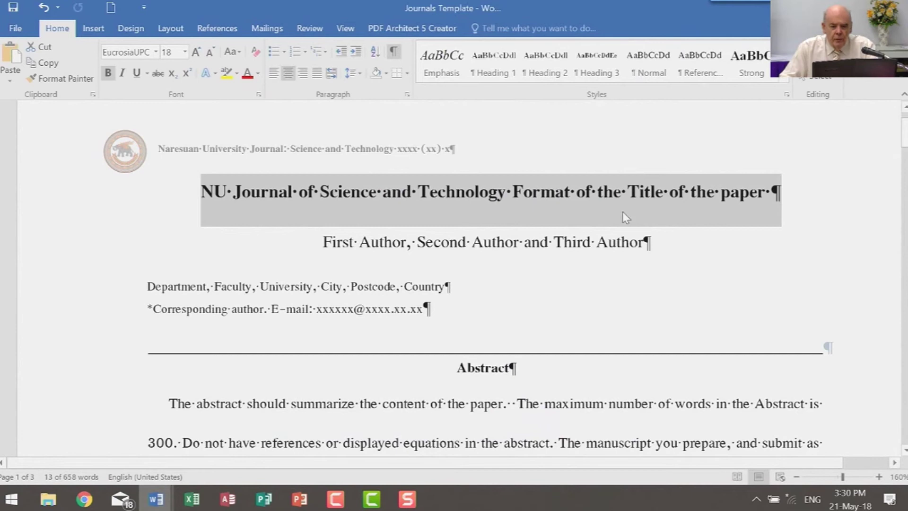
Reapply the Title style to the paper title
click(621, 194)
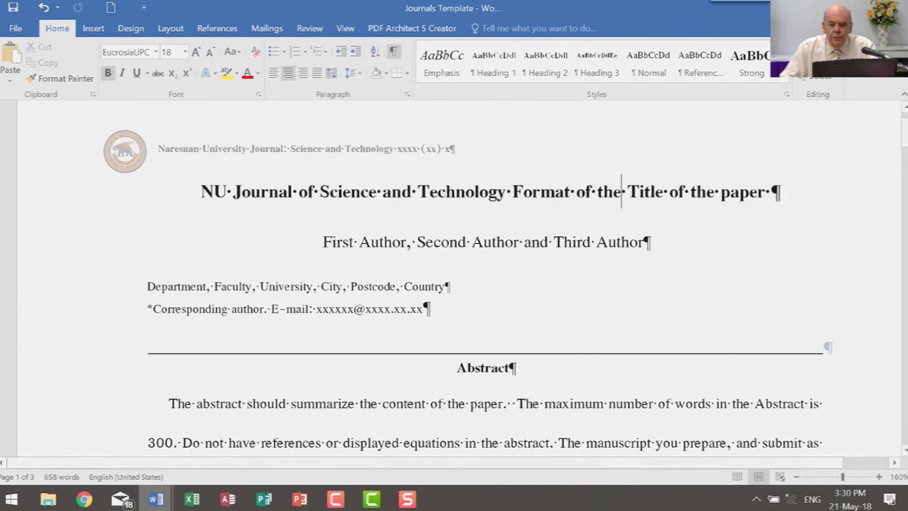
click(787, 79)
click(712, 109)
click(564, 291)
scroll(598, 277, down, 3)
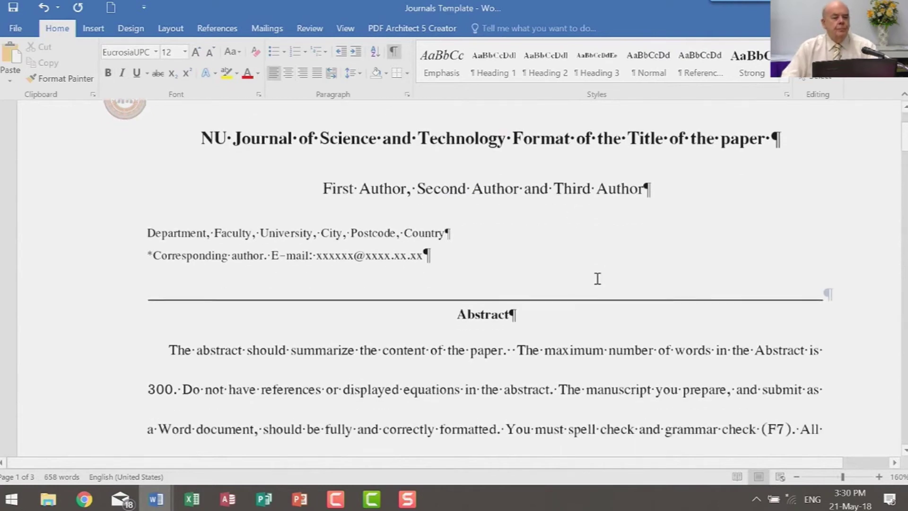
scroll(598, 278, up, 3)
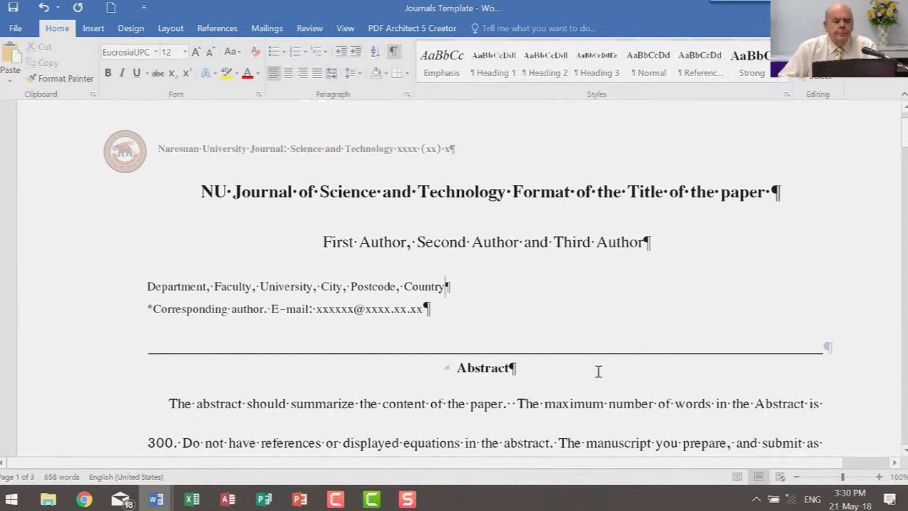
scroll(594, 371, down, 3)
click(476, 208)
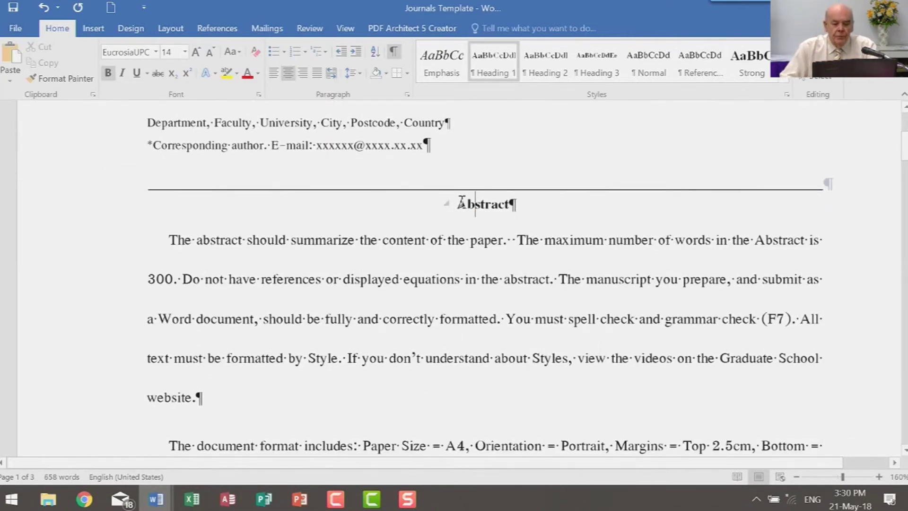
drag(459, 204, 518, 205)
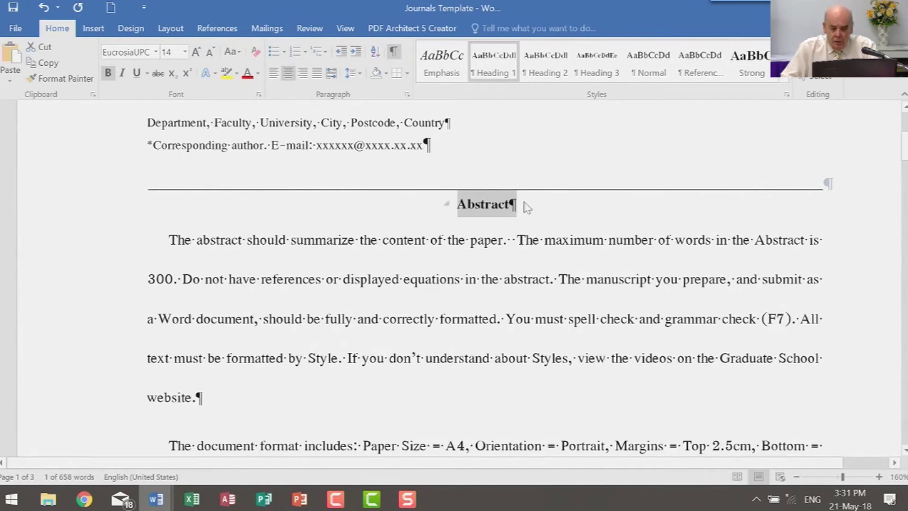
scroll(483, 207, down, 9)
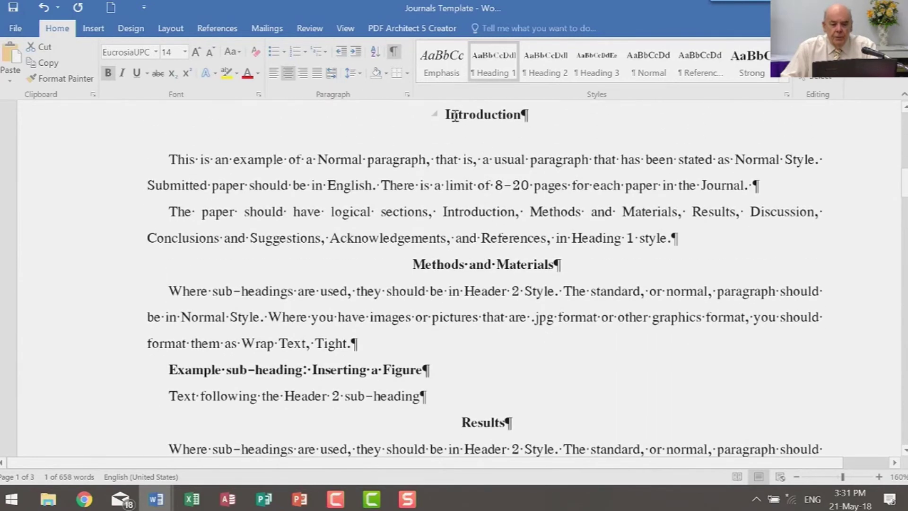
click(454, 115)
scroll(502, 156, up, 9)
scroll(497, 180, down, 9)
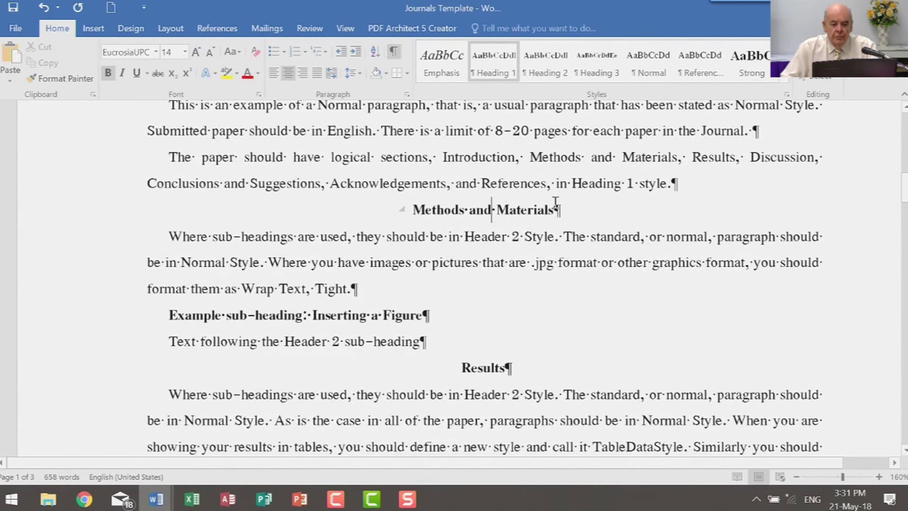
scroll(539, 213, down, 3)
scroll(579, 214, up, 4)
scroll(580, 214, up, 8)
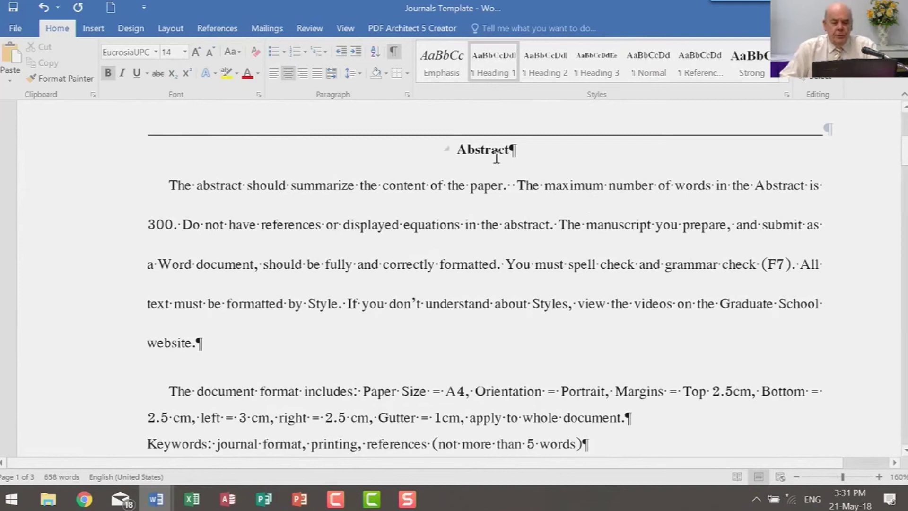
Update Heading 1 to match the Abstract heading and confirm its font settings
right_click(496, 62)
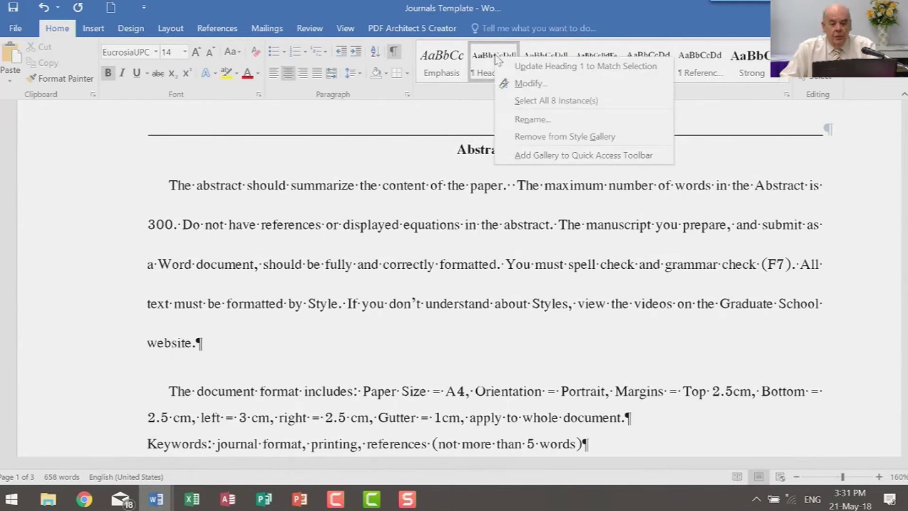
click(577, 67)
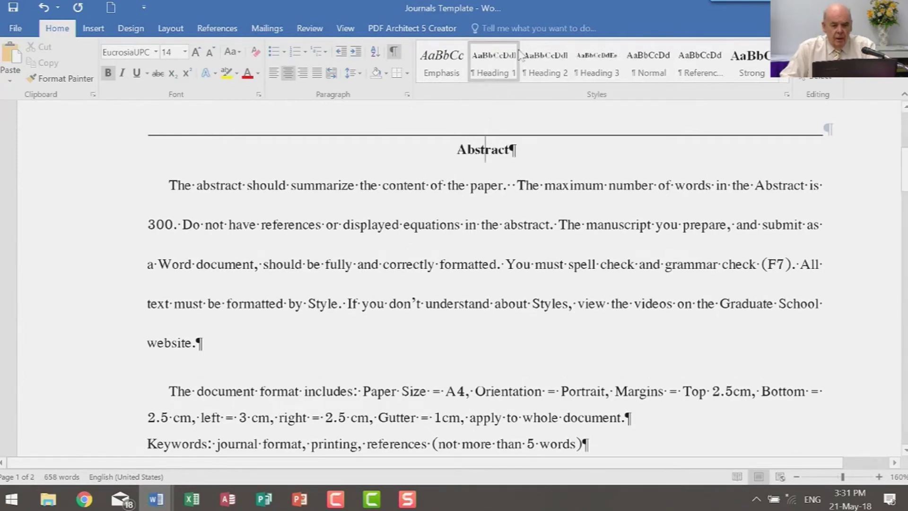
right_click(496, 64)
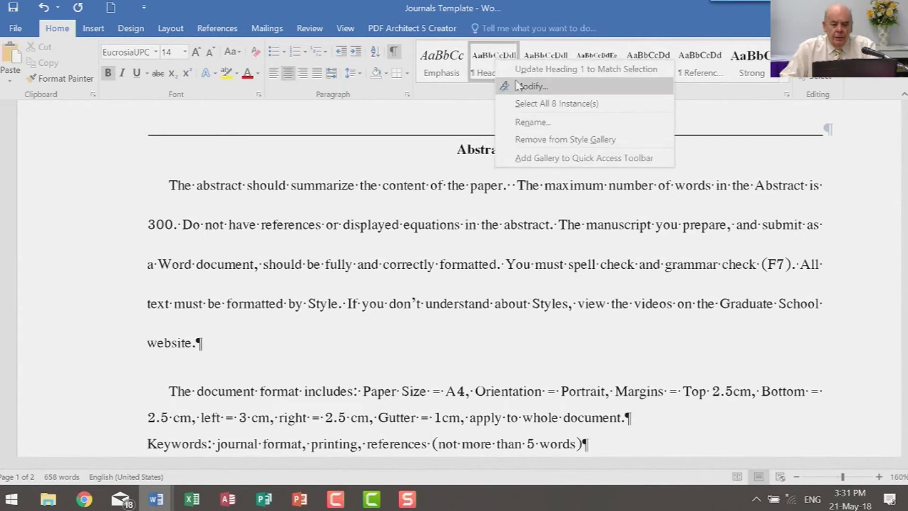
click(524, 86)
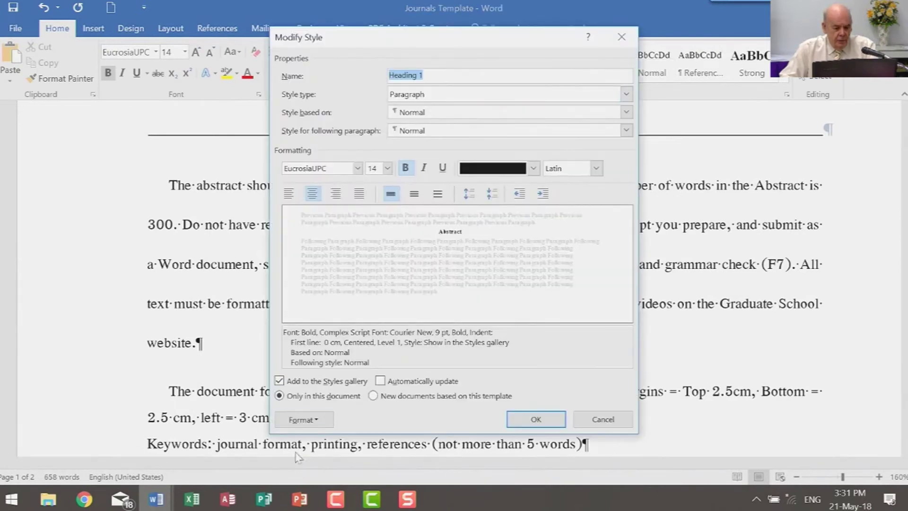
click(316, 419)
click(318, 265)
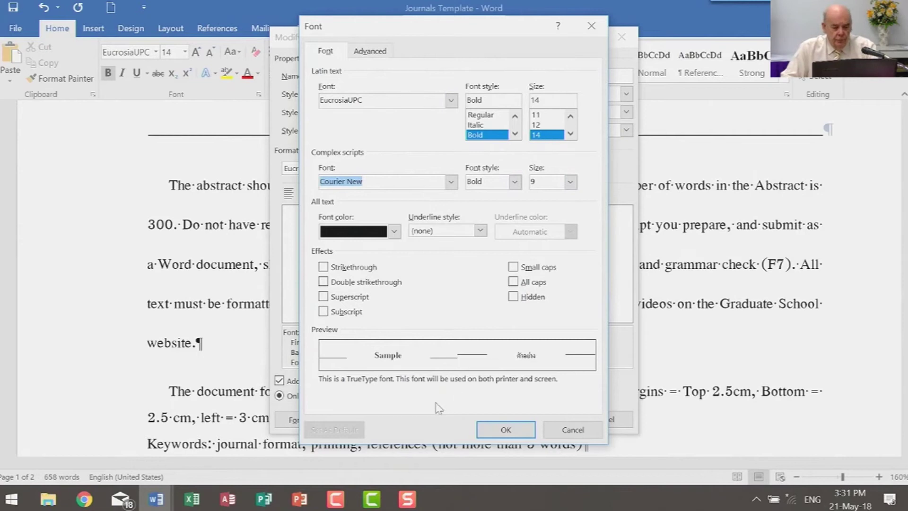
click(507, 430)
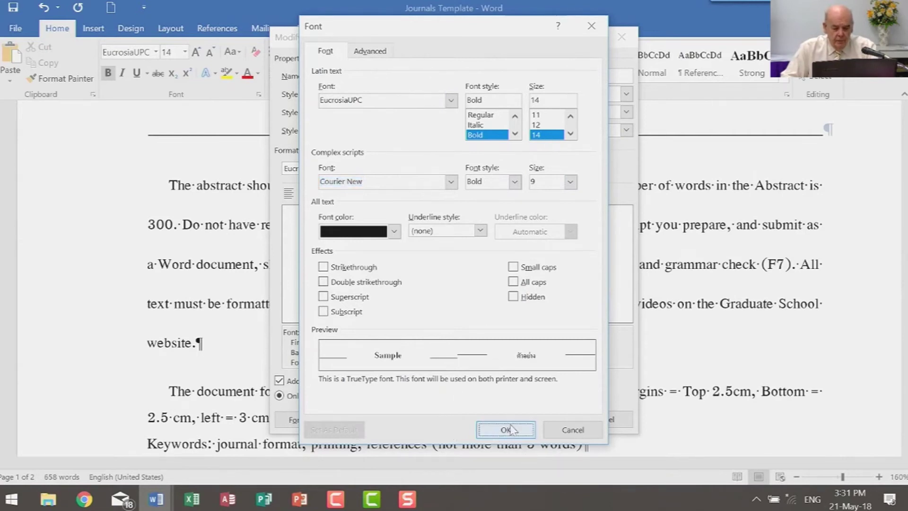
Give Heading 1 6 pt spacing before and after with no special indentation
click(305, 419)
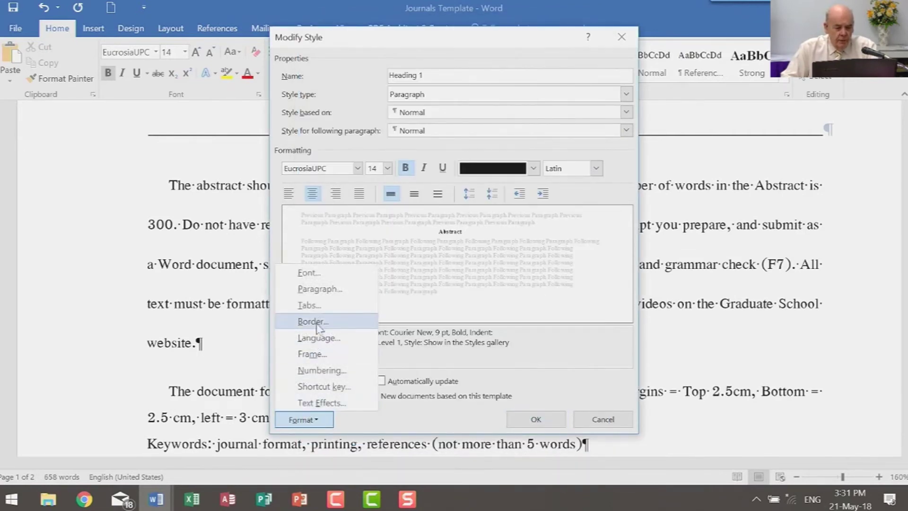
click(318, 289)
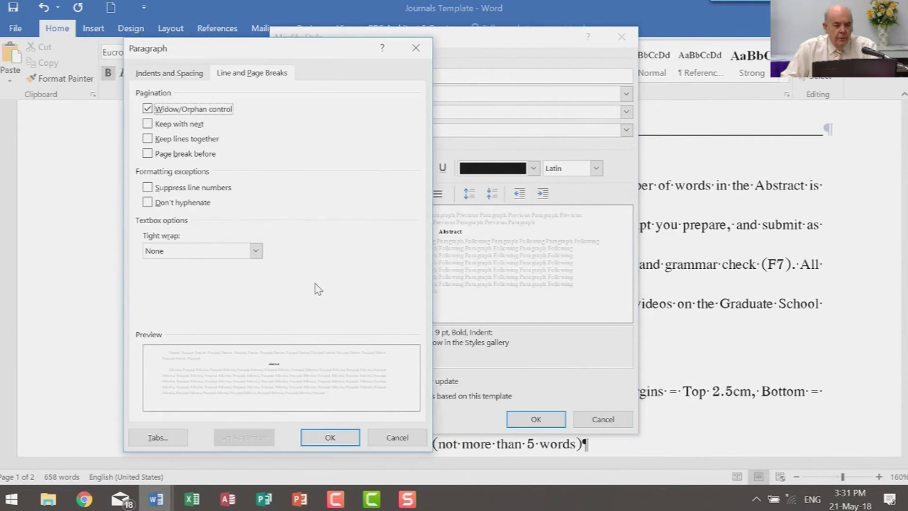
click(152, 76)
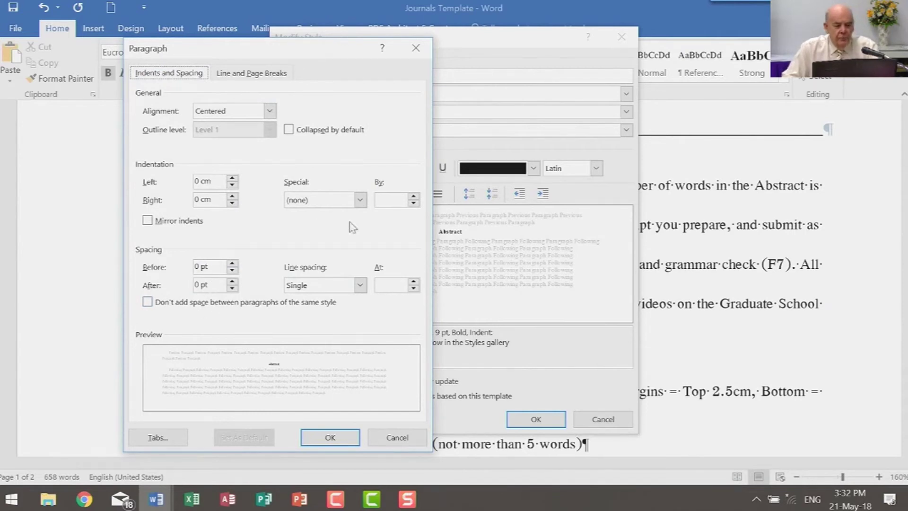
click(232, 263)
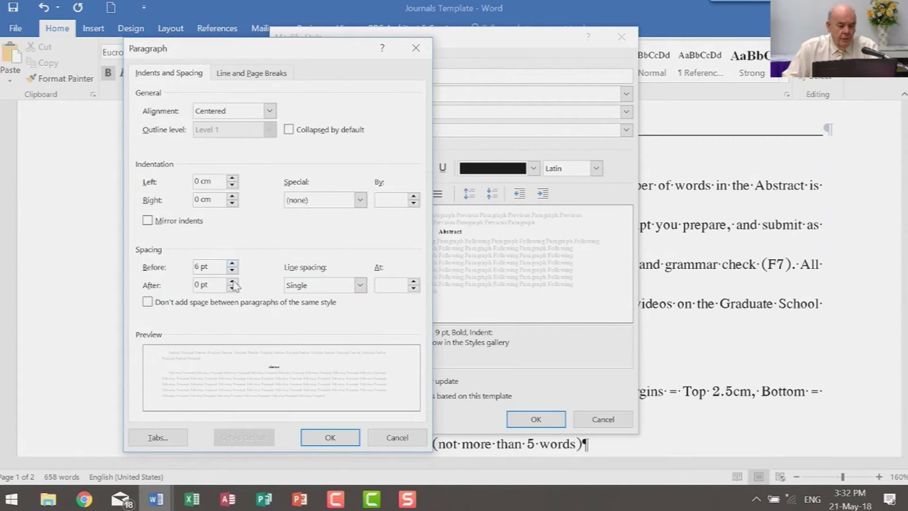
click(232, 282)
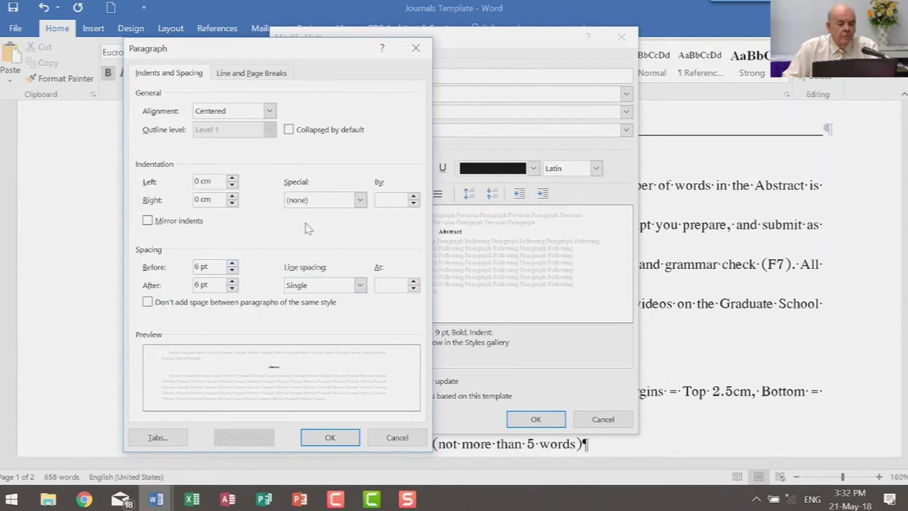
click(361, 200)
click(339, 212)
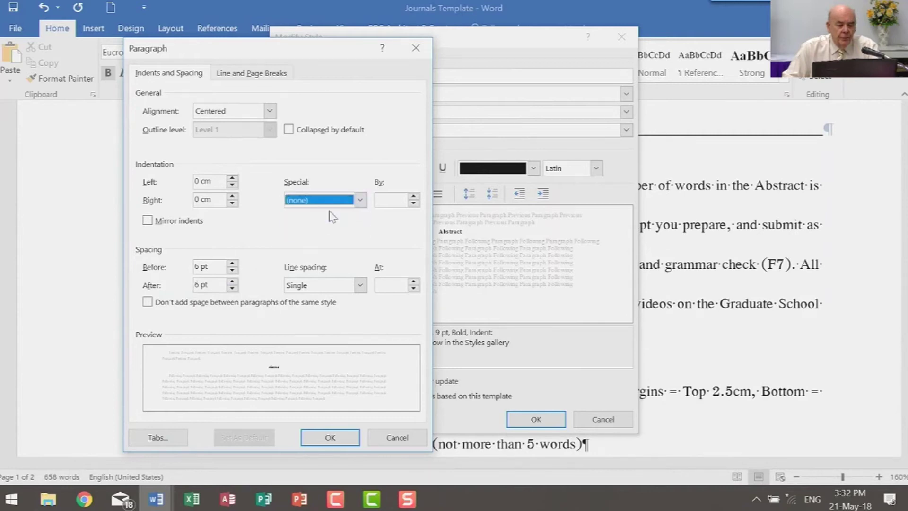
click(333, 438)
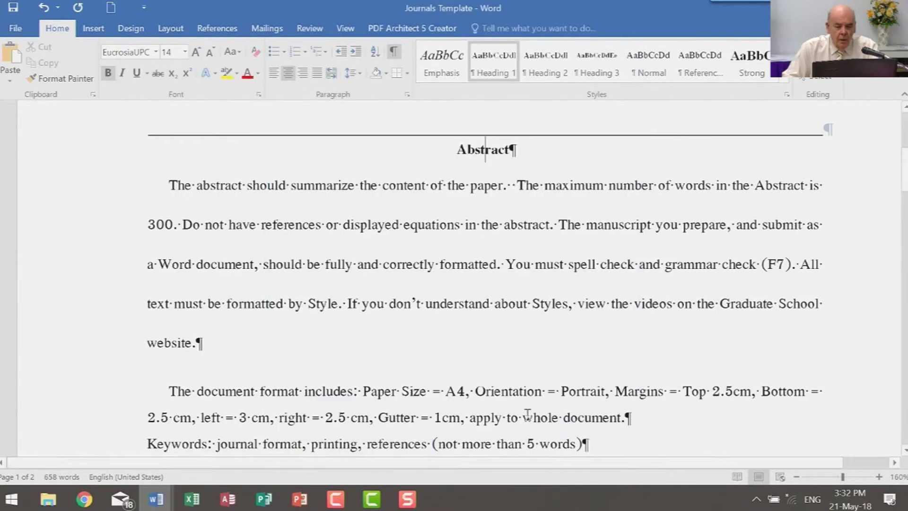
Save the Heading 1 style changes and turn on the Navigation Pane headings outline
click(535, 421)
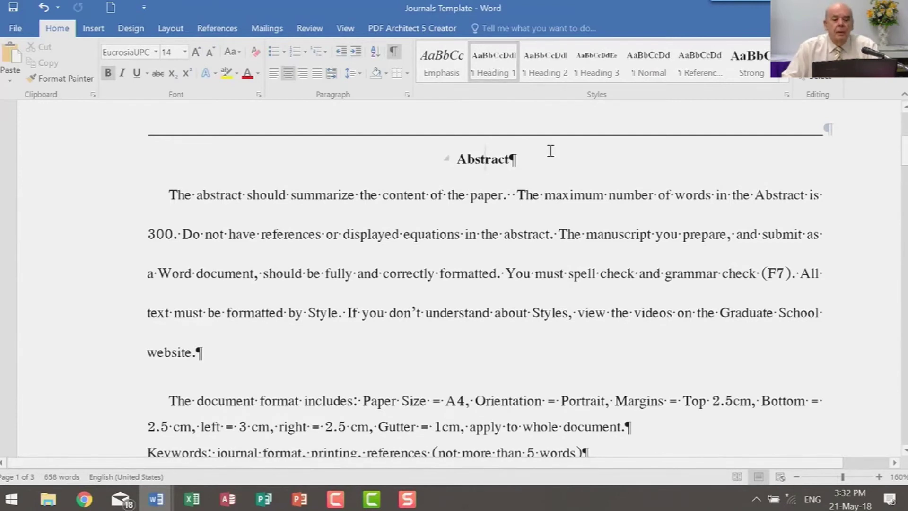
click(345, 29)
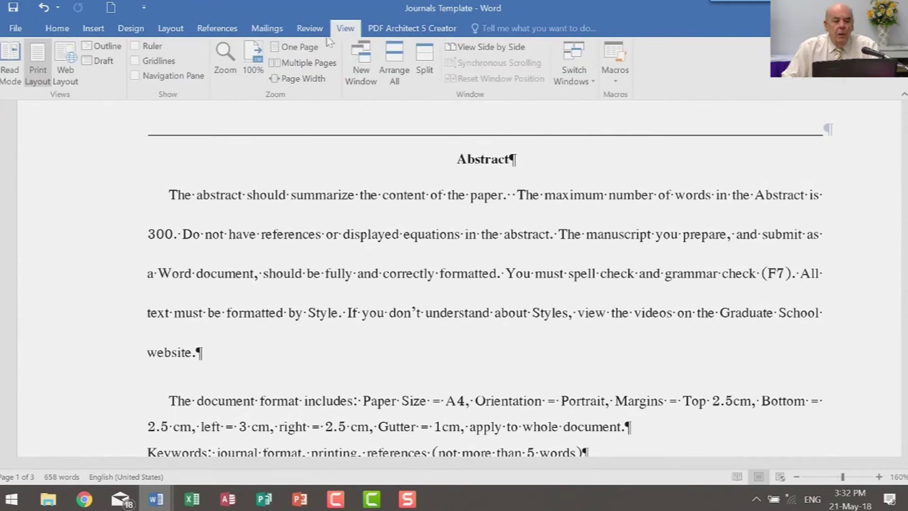
click(157, 80)
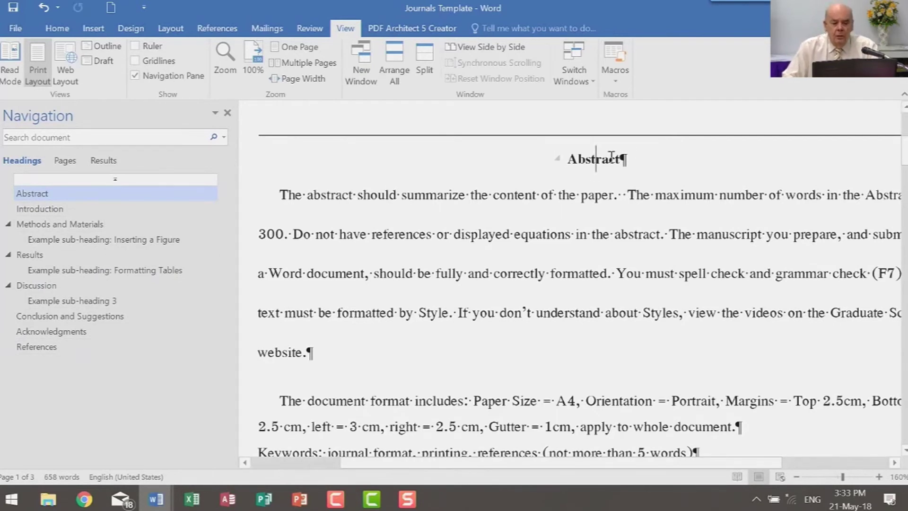
Jump between the Acknowledgments and Abstract sections via the outline, then return to the paper title
click(55, 30)
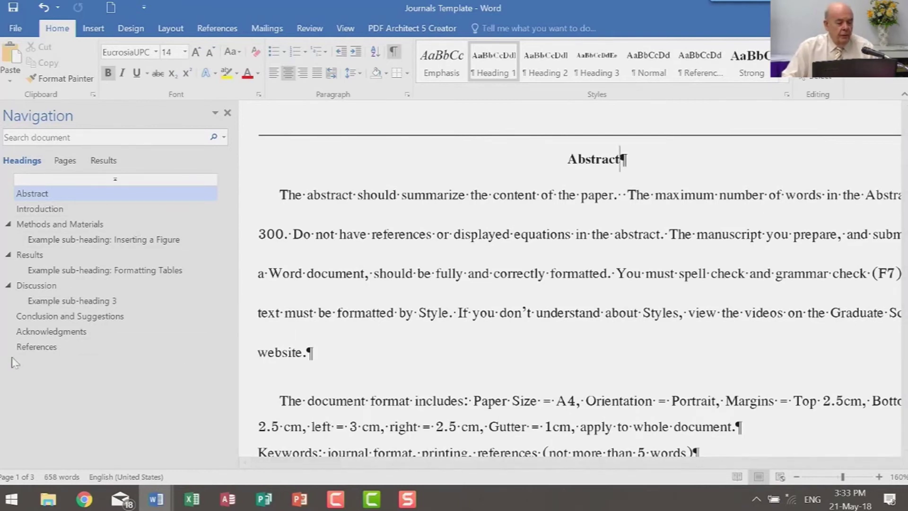
click(50, 331)
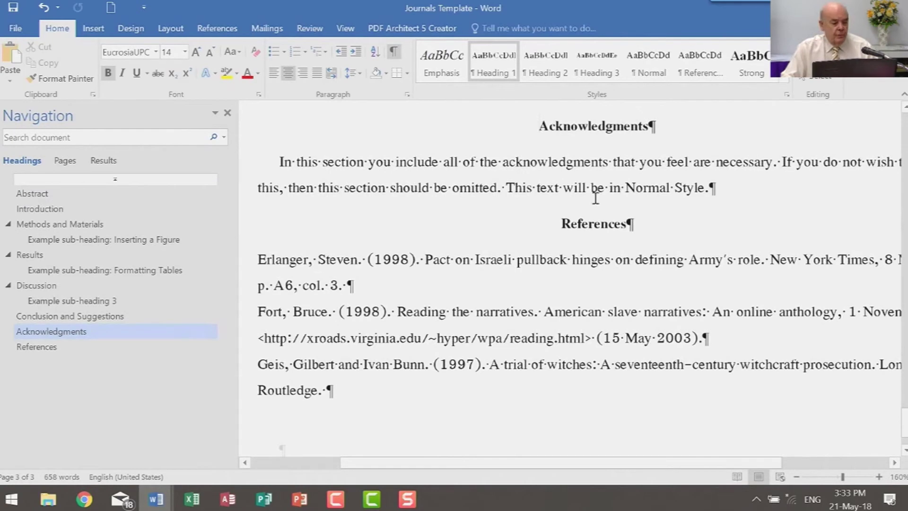
click(24, 195)
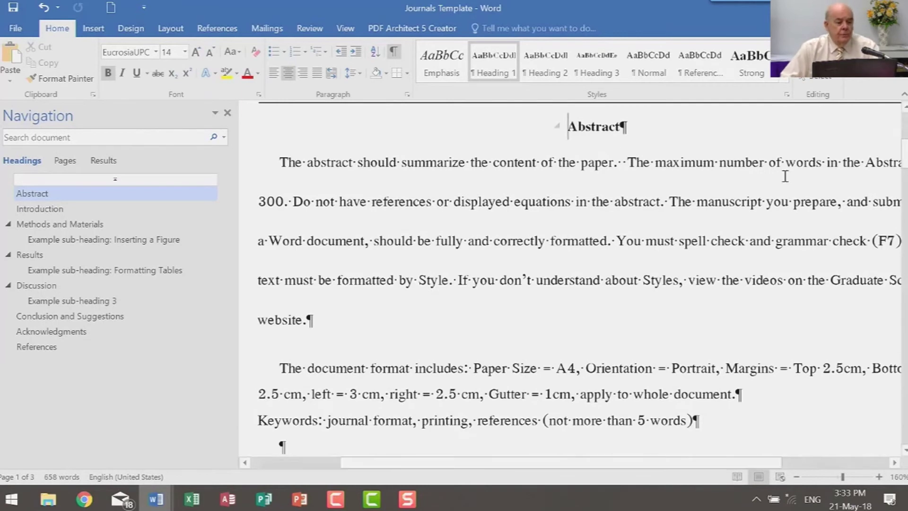
click(46, 332)
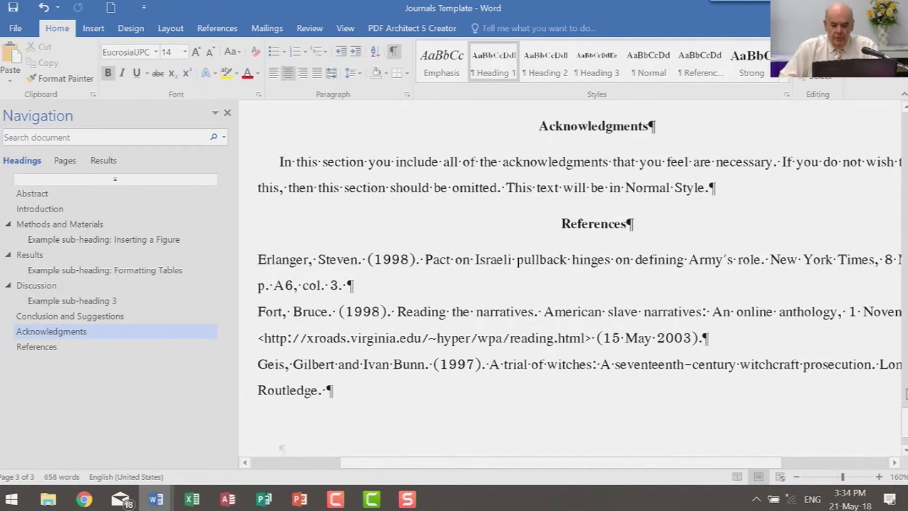
drag(901, 428, 901, 99)
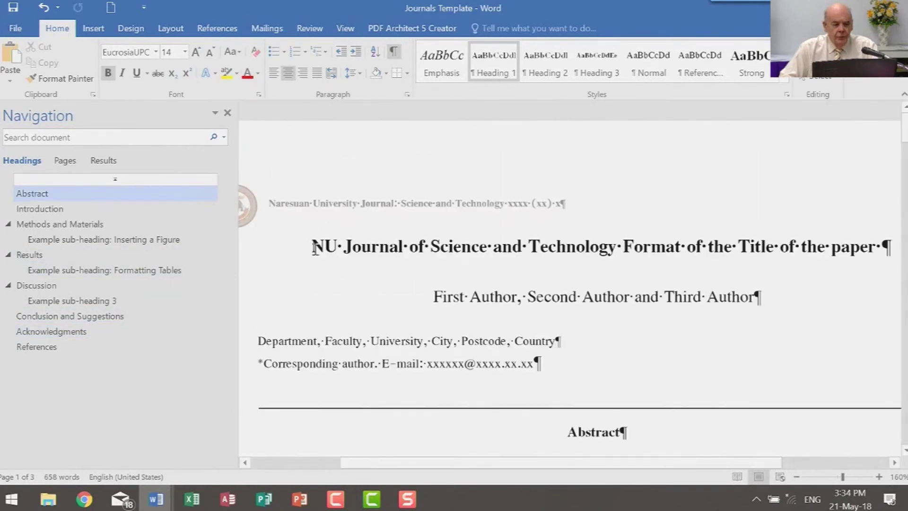
key(ctrl+Home)
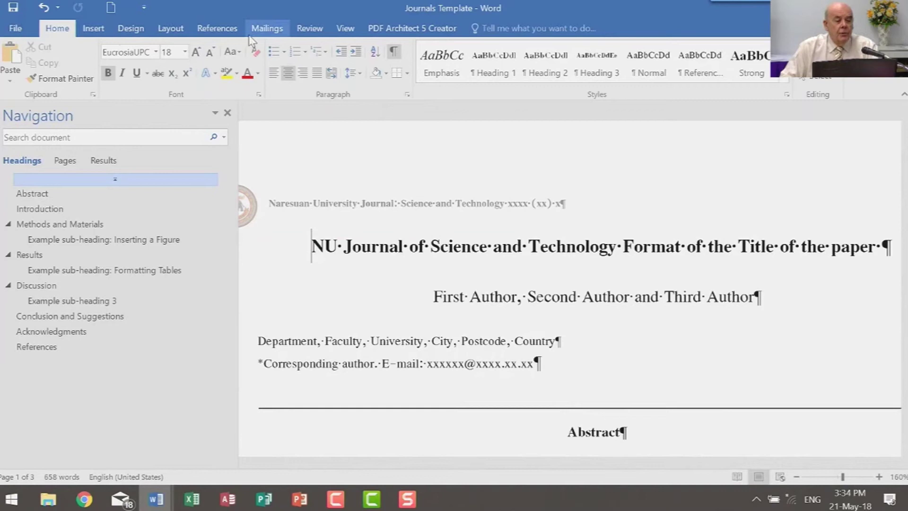
Insert an Automatic Table 1 table of contents above the title and close the Navigation pane
click(218, 29)
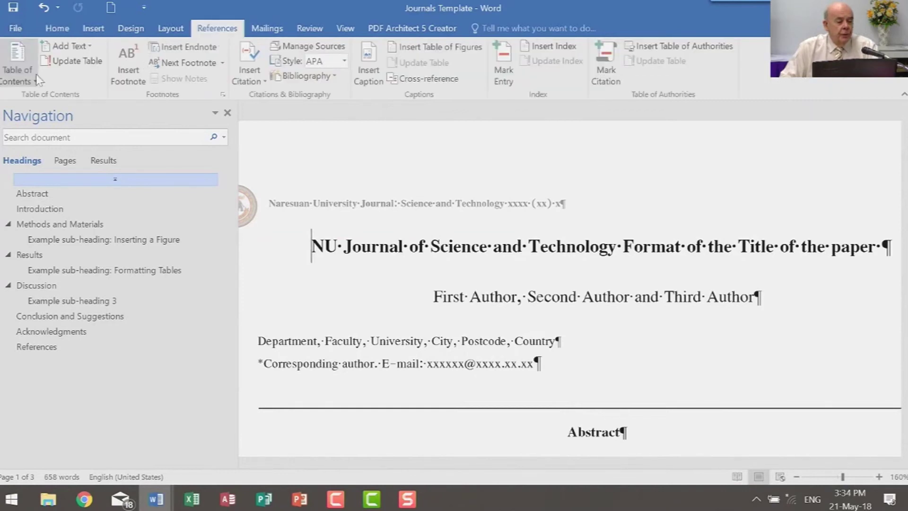
click(21, 79)
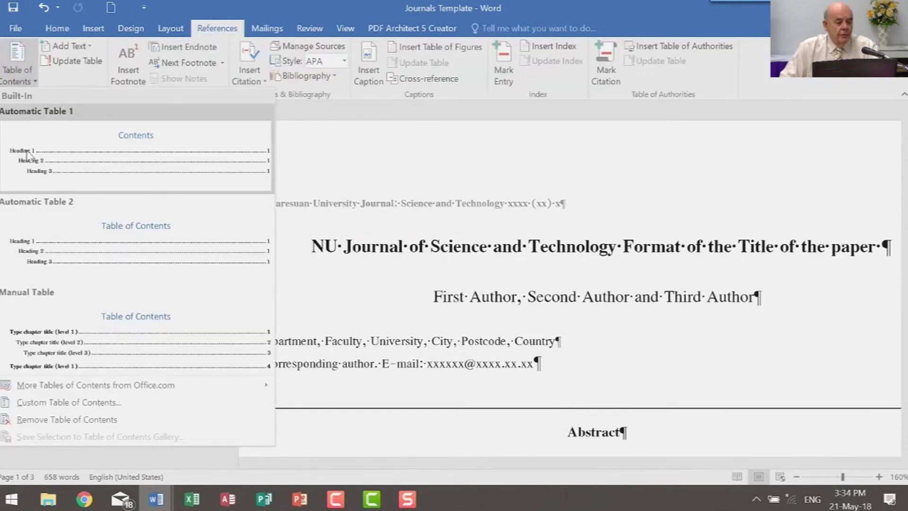
click(31, 156)
scroll(655, 284, up, 5)
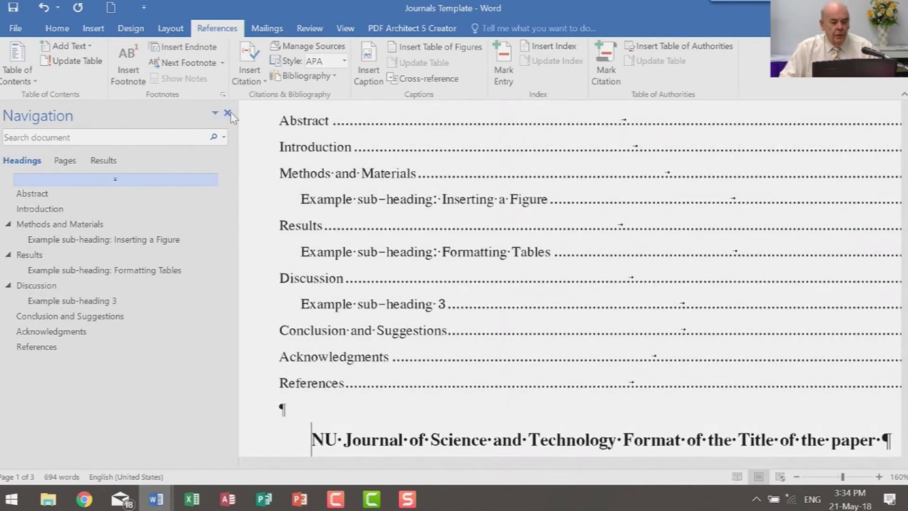
click(228, 114)
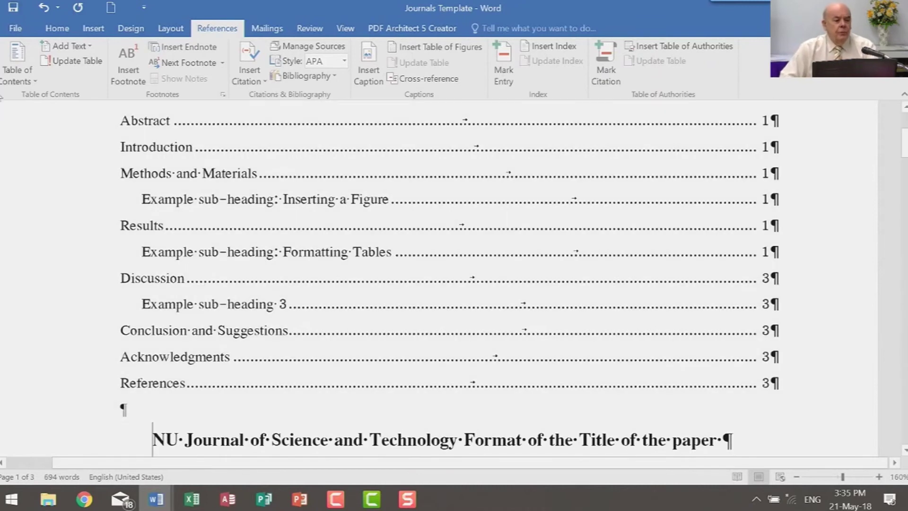
Undo the earlier table of contents and show the Navigation Pane outline of headings
click(42, 8)
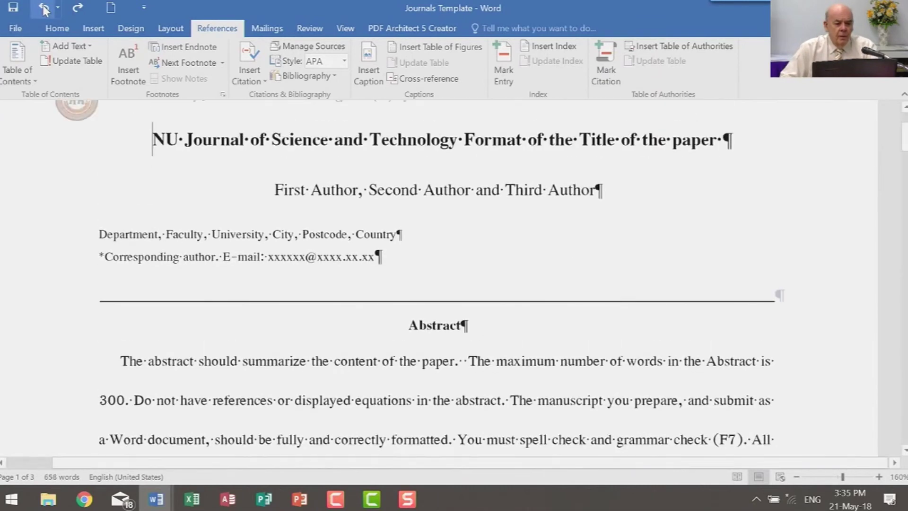
click(451, 326)
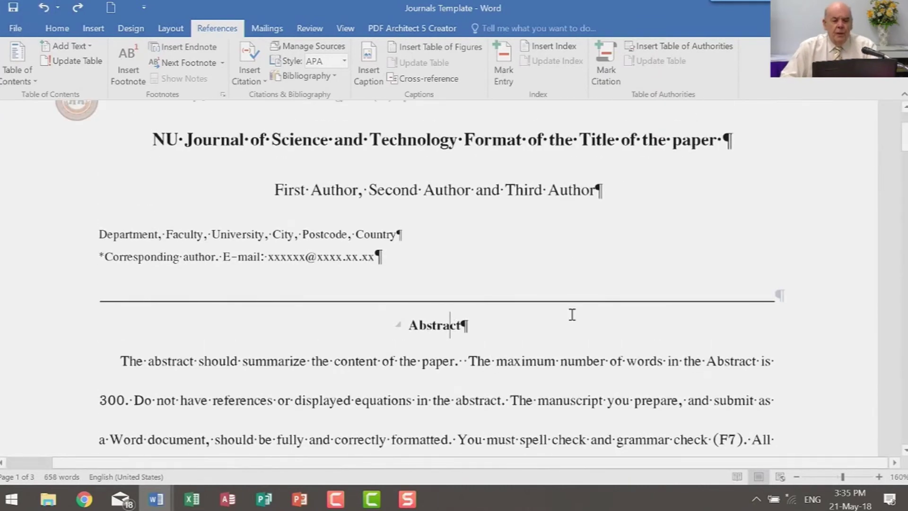
click(57, 28)
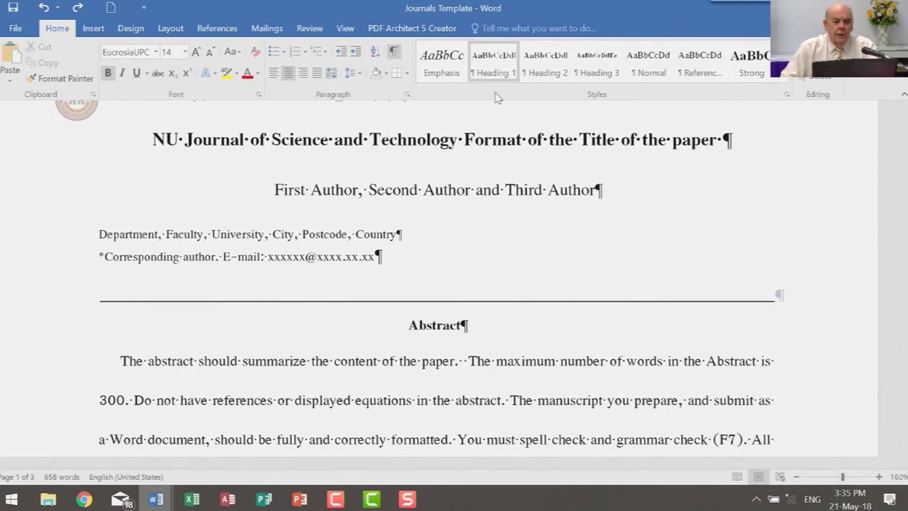
click(345, 28)
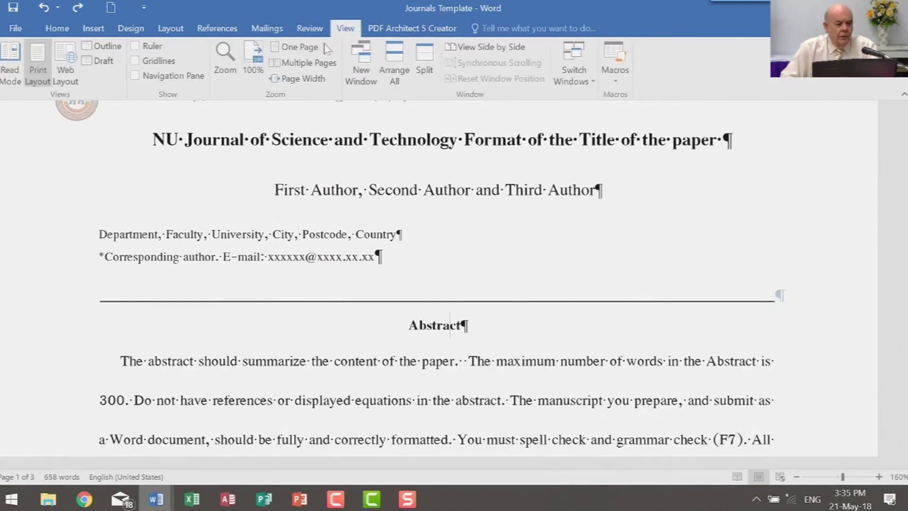
click(150, 77)
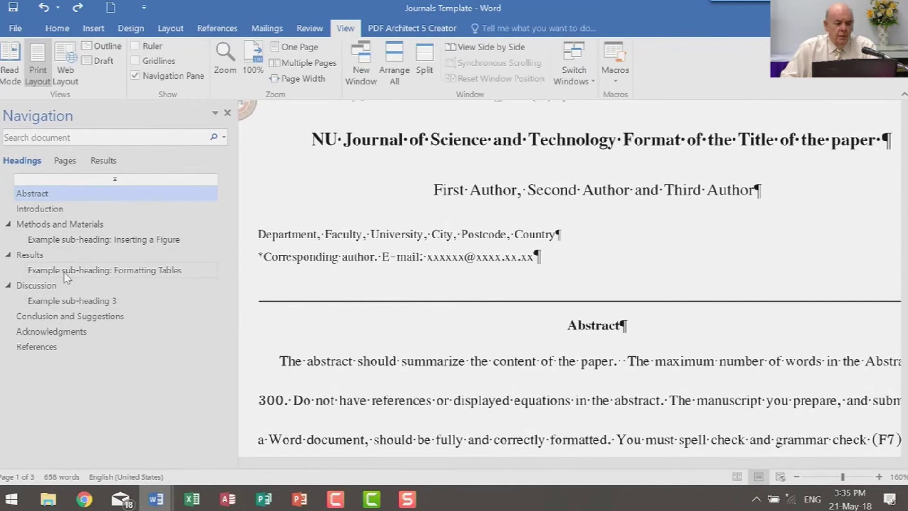
Insert an Automatic Table 1 table of contents above the paper title
click(308, 134)
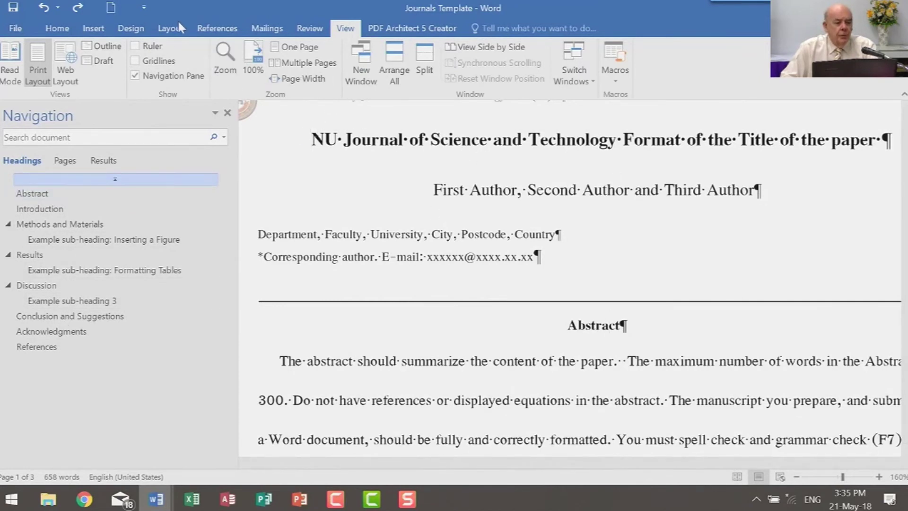
click(218, 30)
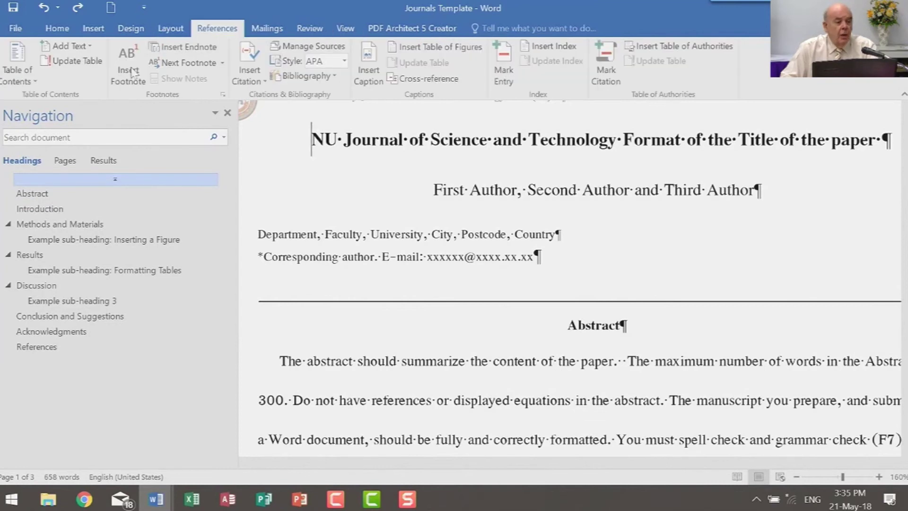
click(21, 73)
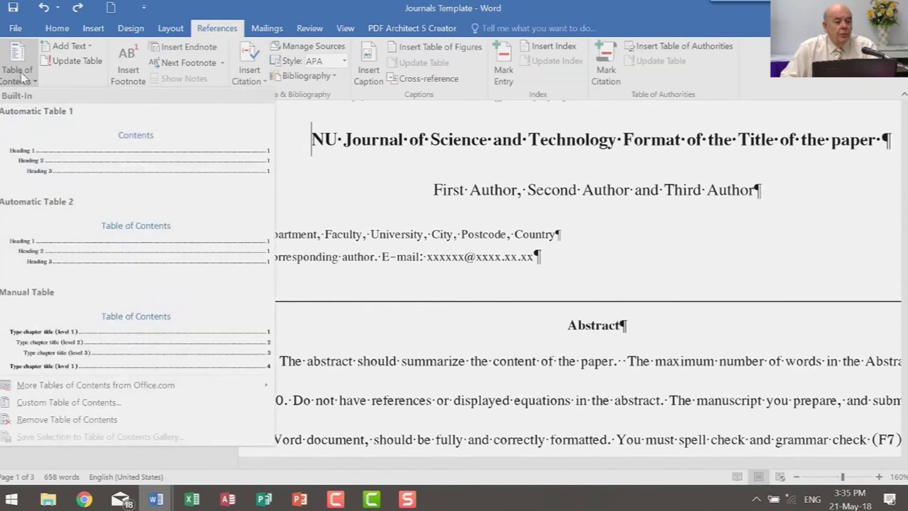
click(39, 166)
scroll(490, 330, up, 5)
scroll(492, 330, down, 2)
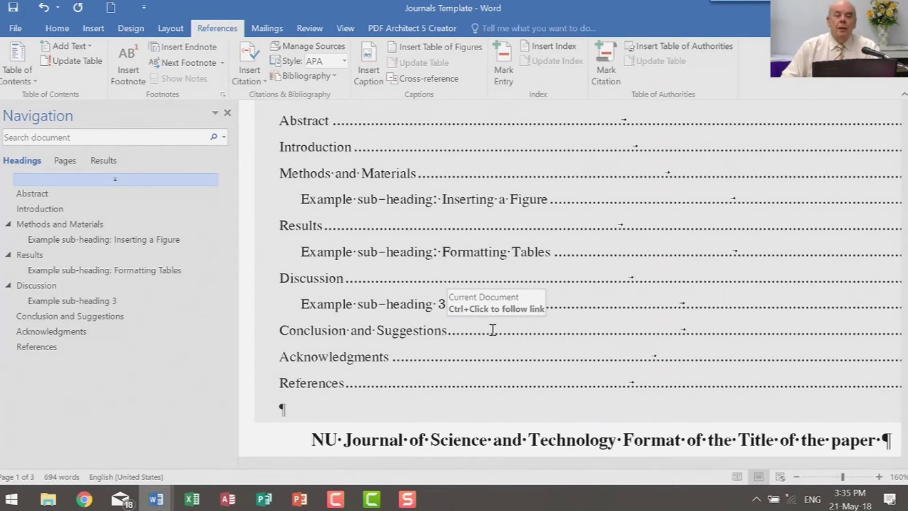
Update the entire table of contents so it includes all sub-headings
right_click(468, 218)
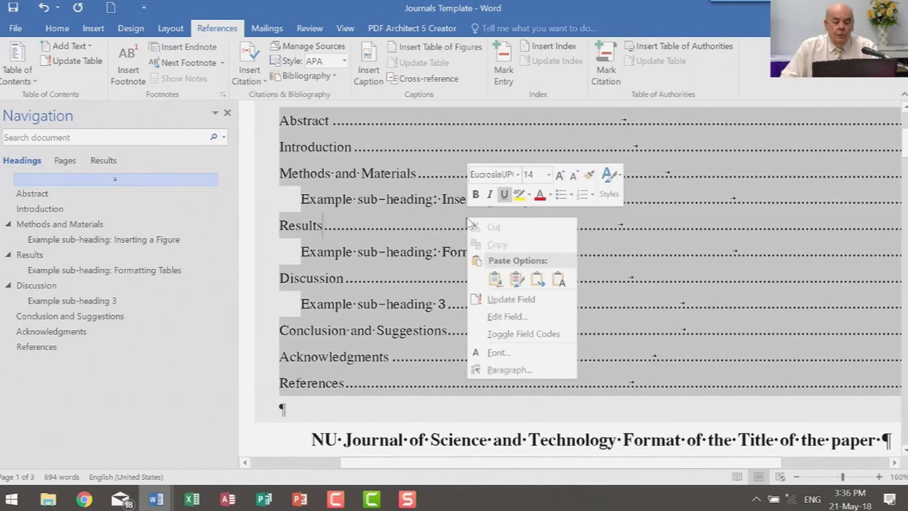
click(533, 304)
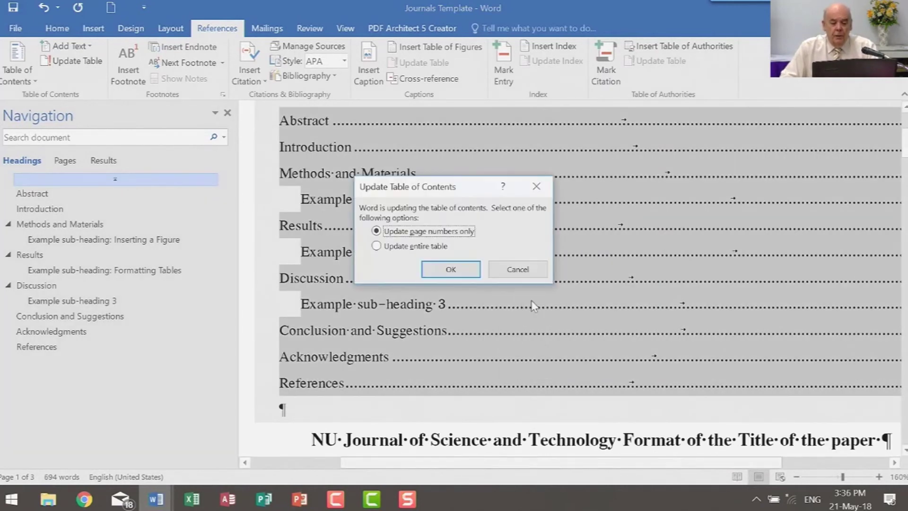
click(405, 248)
click(466, 271)
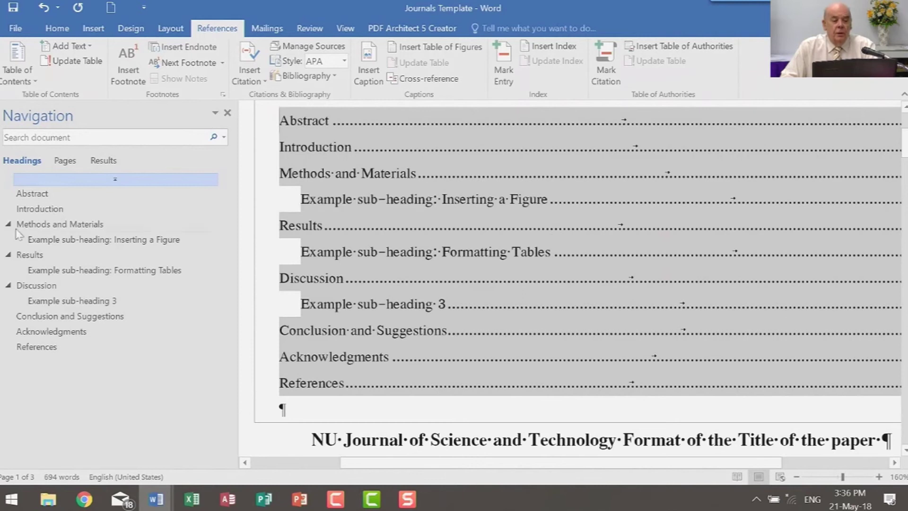
Close the Navigation Pane and delete the table of contents above the title
click(227, 115)
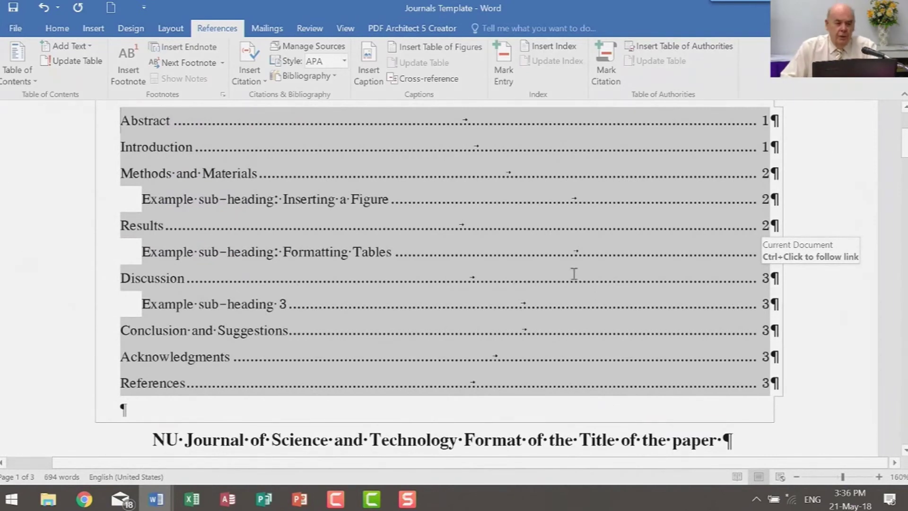
click(146, 440)
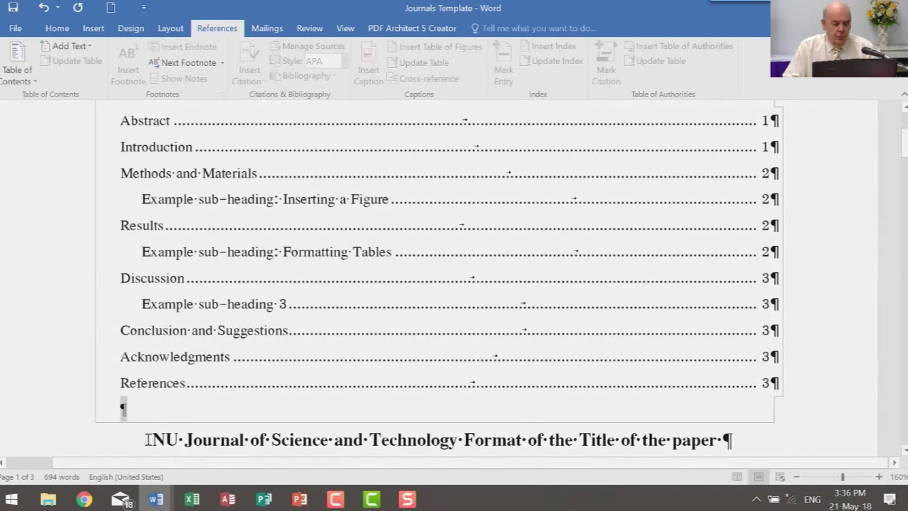
key(shift+Up)
key(Delete)
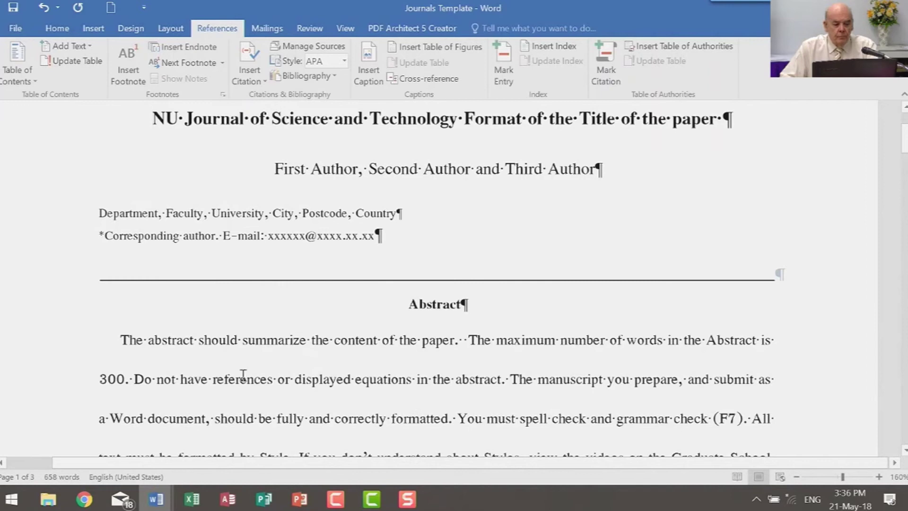
Select both Abstract paragraphs and apply the Normal style to them
scroll(242, 375, down, 3)
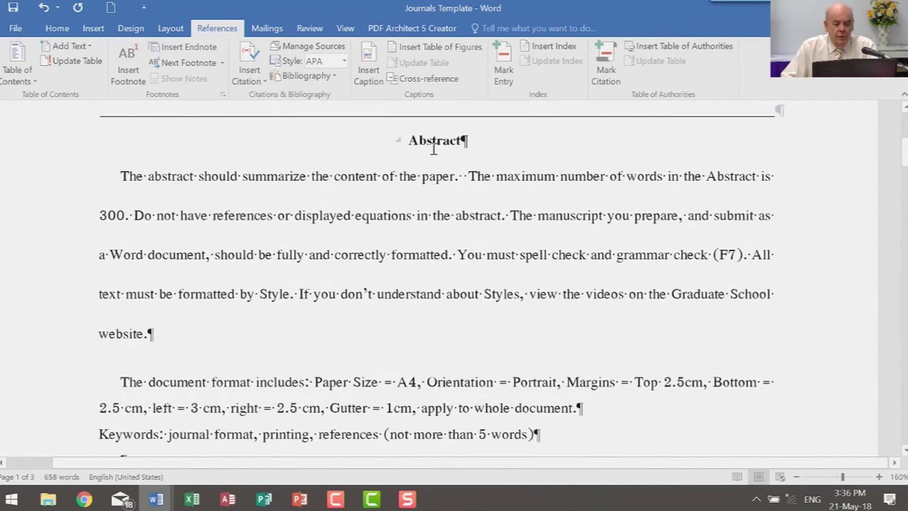
scroll(435, 140, up, 5)
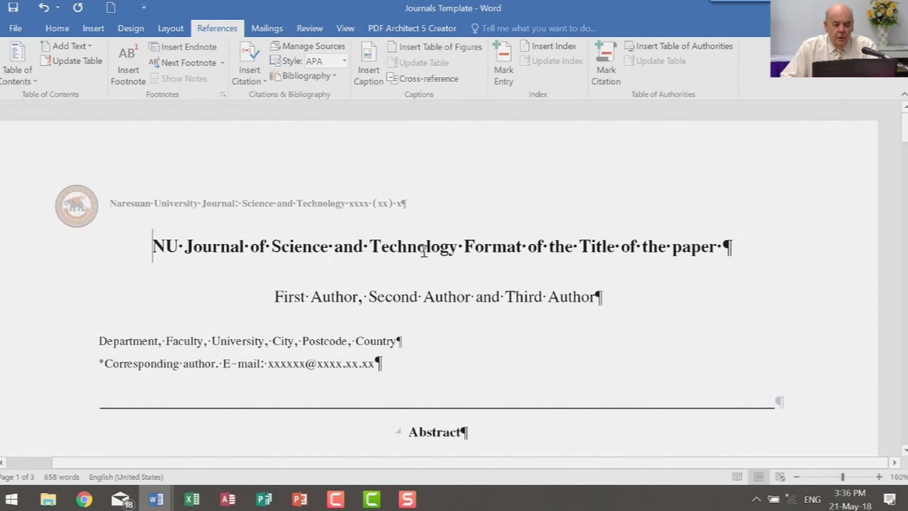
scroll(533, 158, down, 3)
click(433, 214)
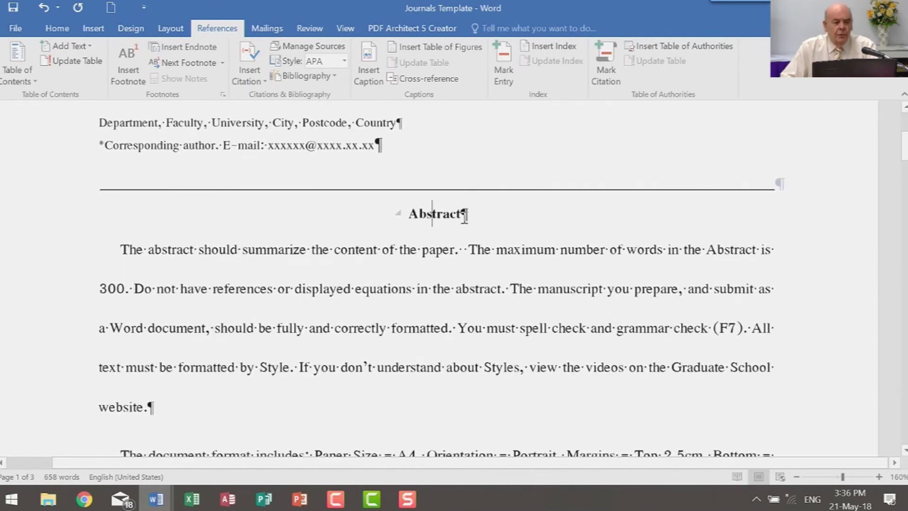
click(212, 250)
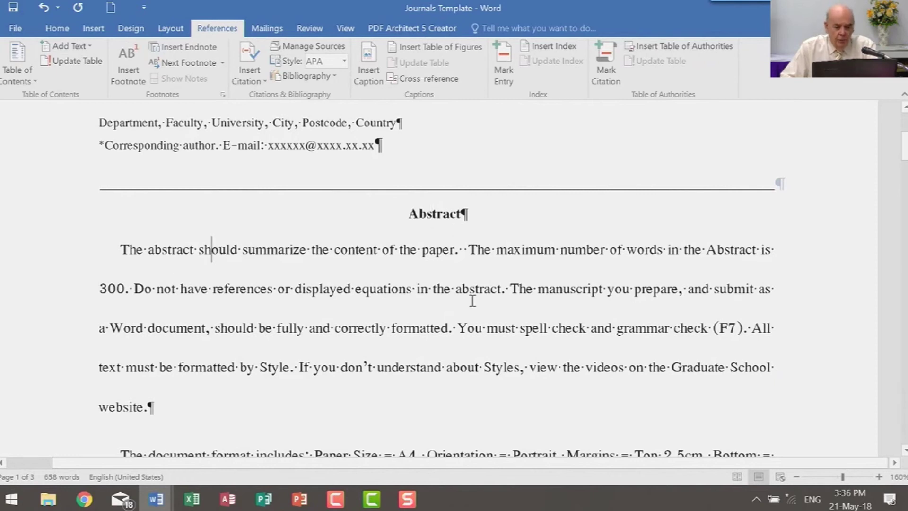
drag(472, 310, 521, 329)
click(205, 367)
scroll(246, 331, down, 2)
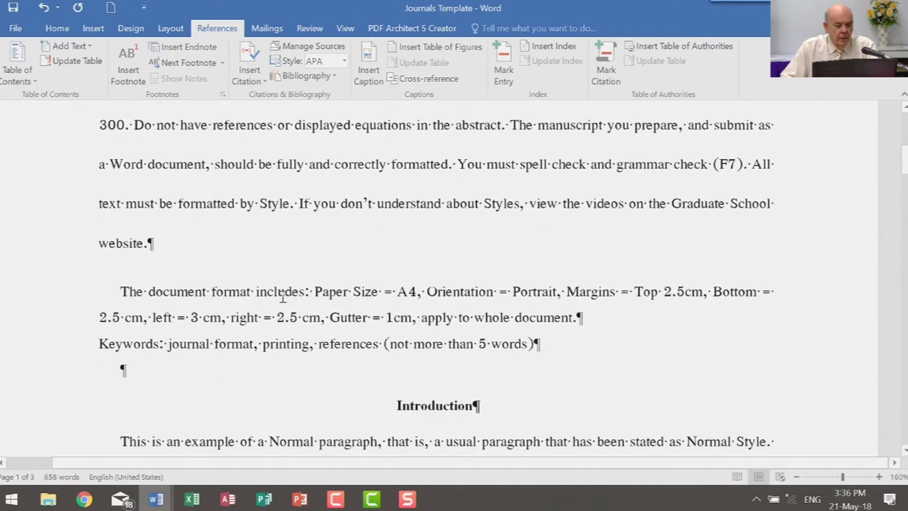
scroll(282, 295, up, 1)
drag(107, 134, 640, 397)
scroll(662, 407, up, 2)
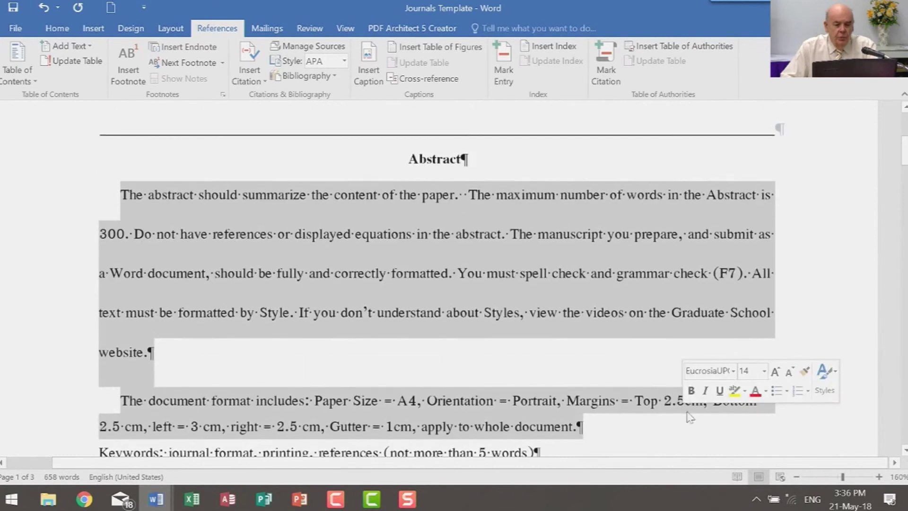
click(57, 28)
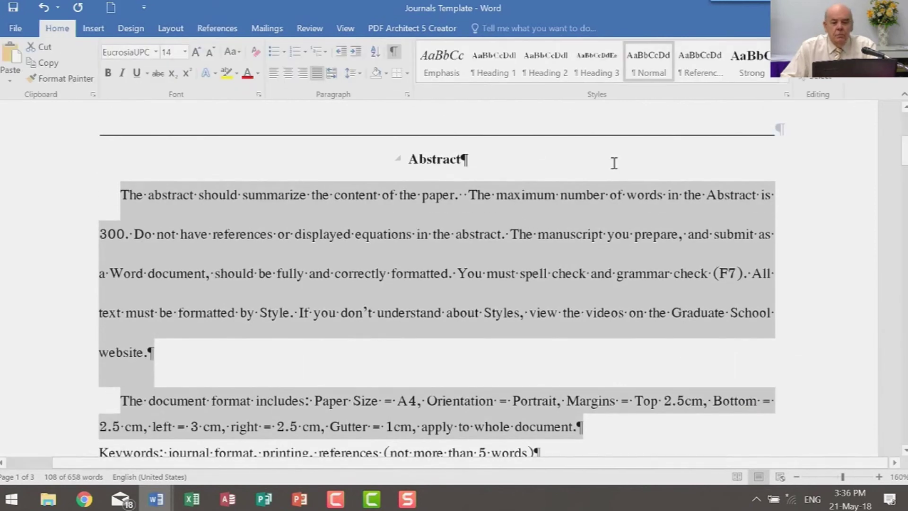
click(662, 76)
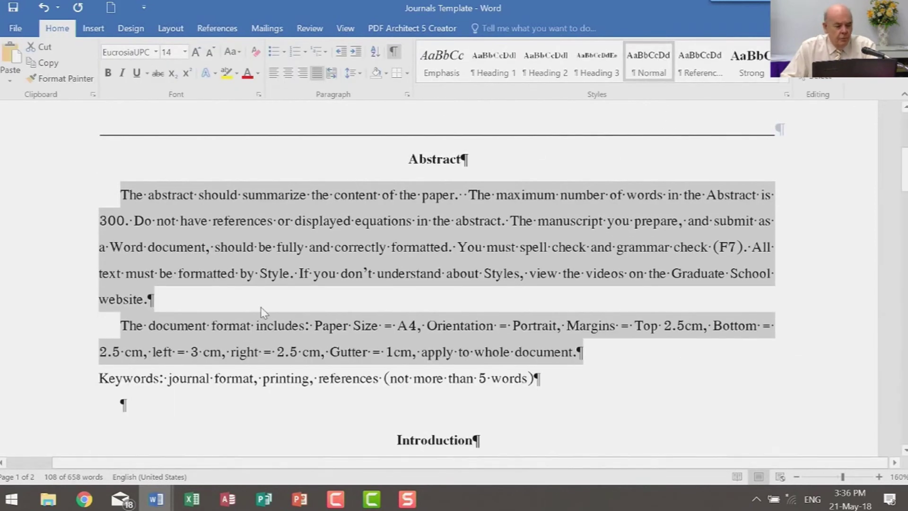
Check the styles of the Introduction heading, its paragraphs, and Methods and Materials
scroll(260, 307, down, 4)
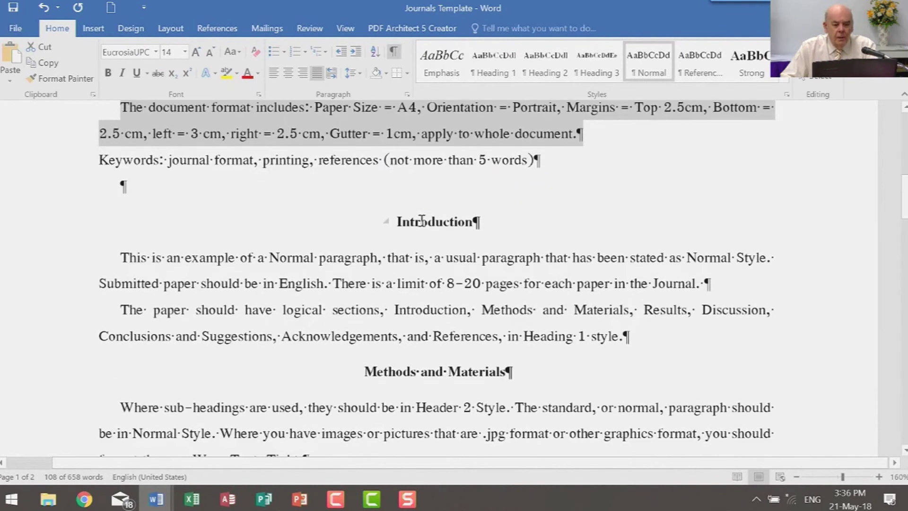
click(422, 220)
click(171, 251)
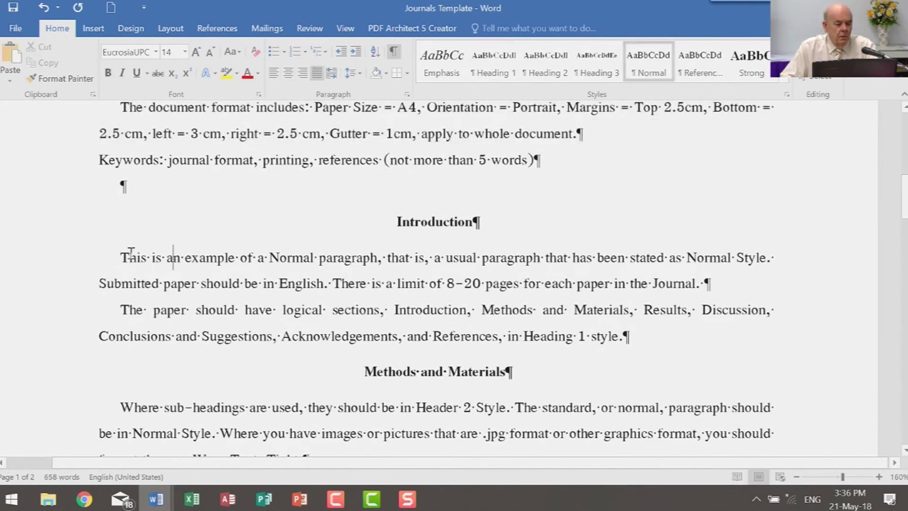
drag(121, 257, 809, 336)
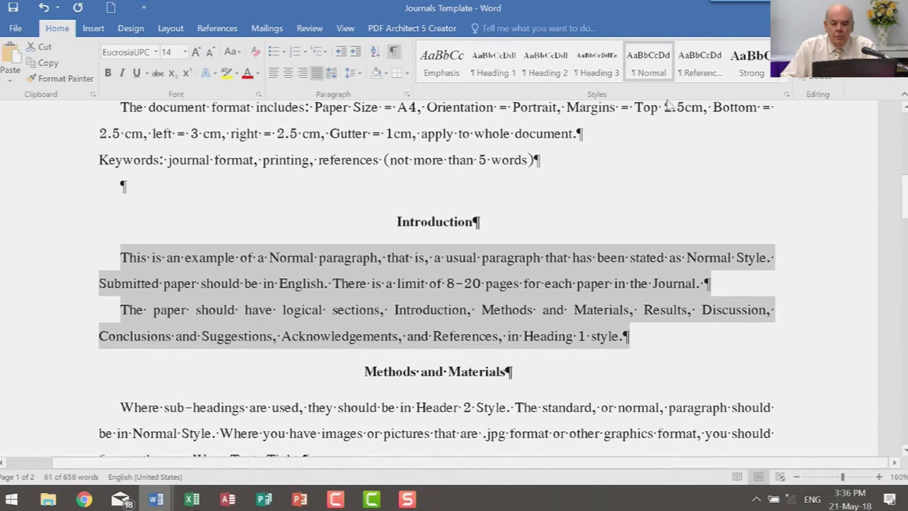
click(402, 374)
scroll(478, 364, down, 3)
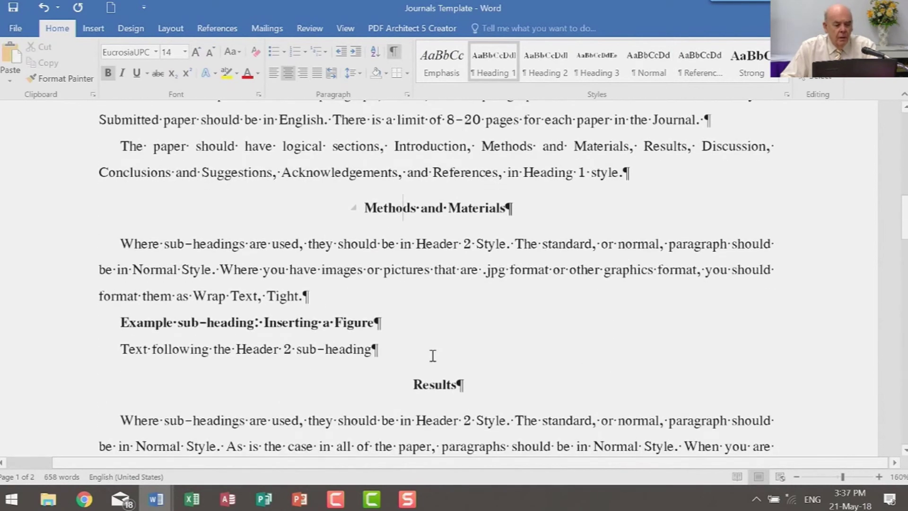
Left-align the 'Example sub-heading: Inserting a Figure' line through its paragraph settings
scroll(433, 356, down, 3)
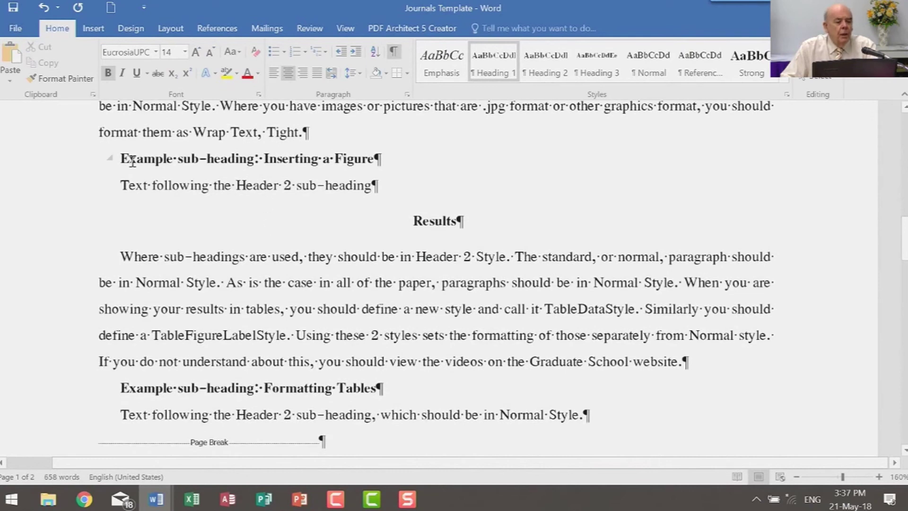
click(132, 161)
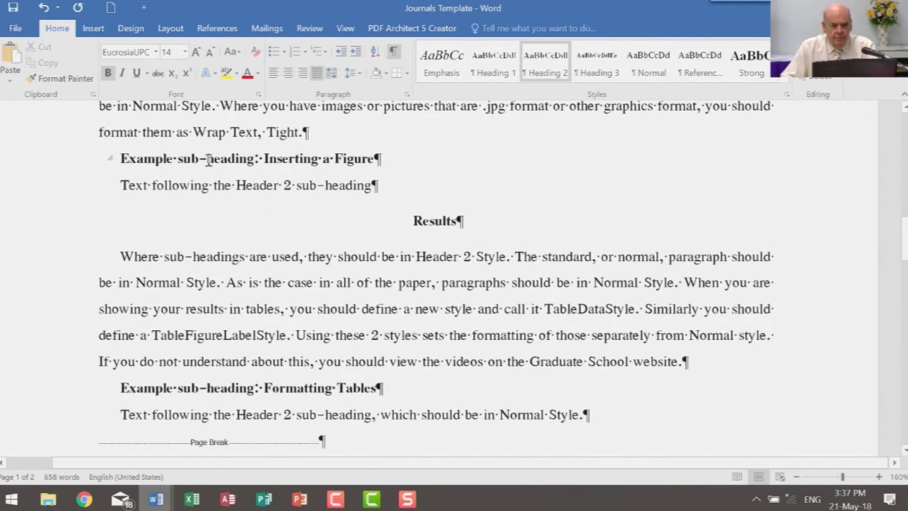
drag(124, 159, 391, 164)
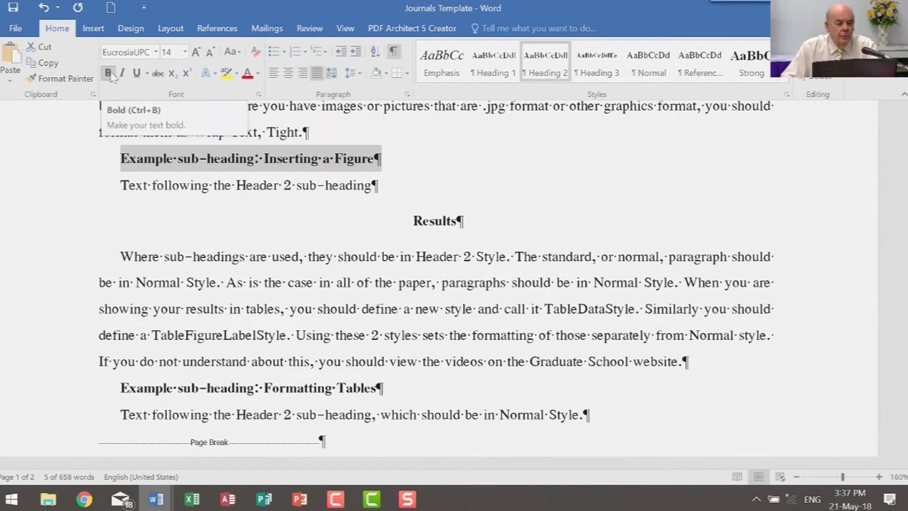
click(407, 96)
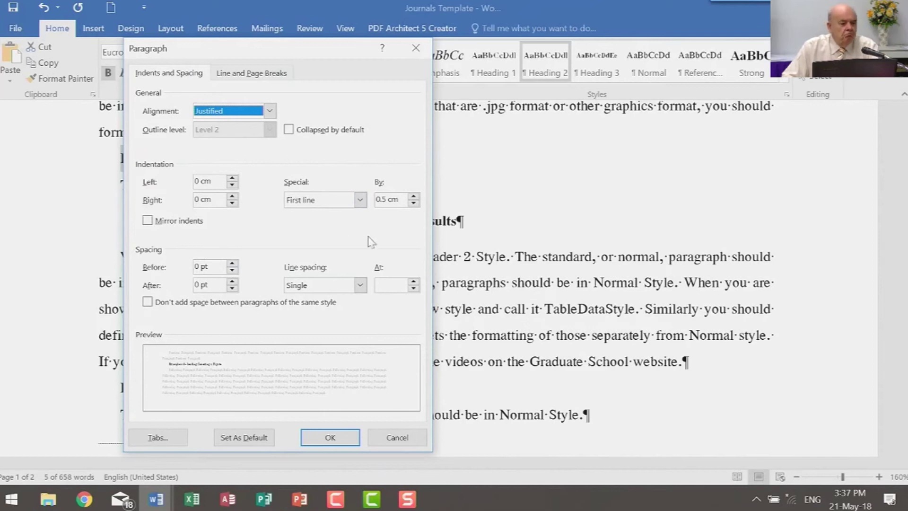
click(272, 111)
click(219, 123)
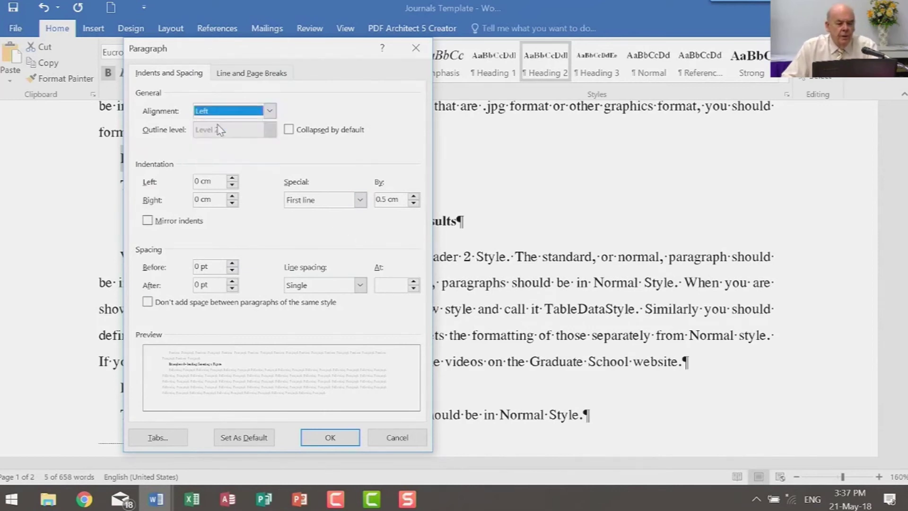
click(334, 437)
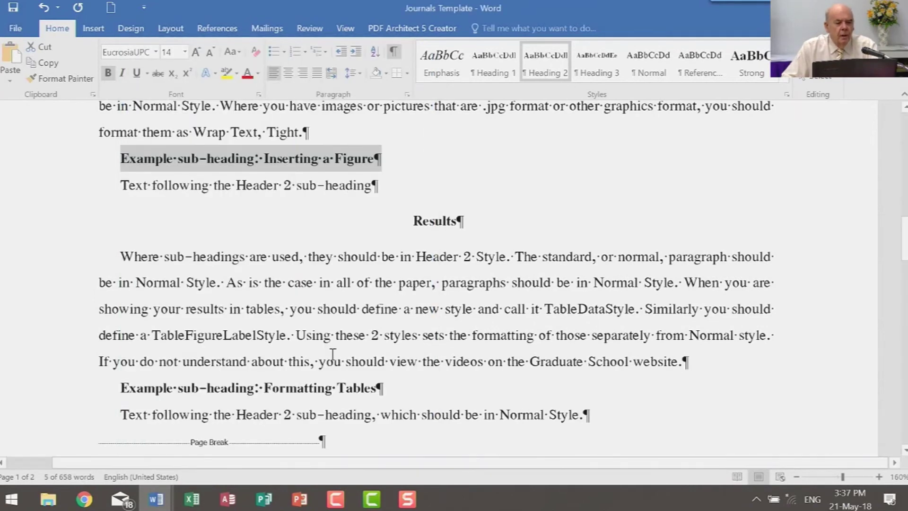
Update Heading 2 to match the selected sub-heading
right_click(550, 58)
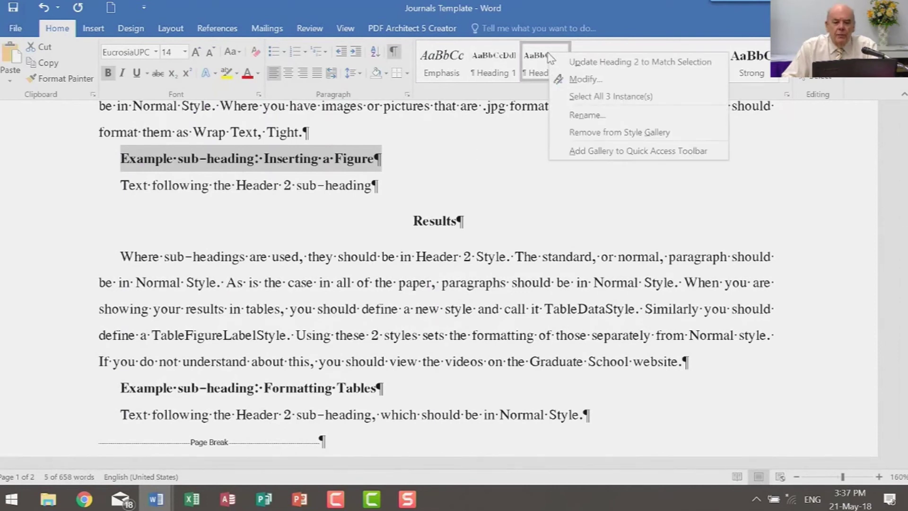
click(584, 62)
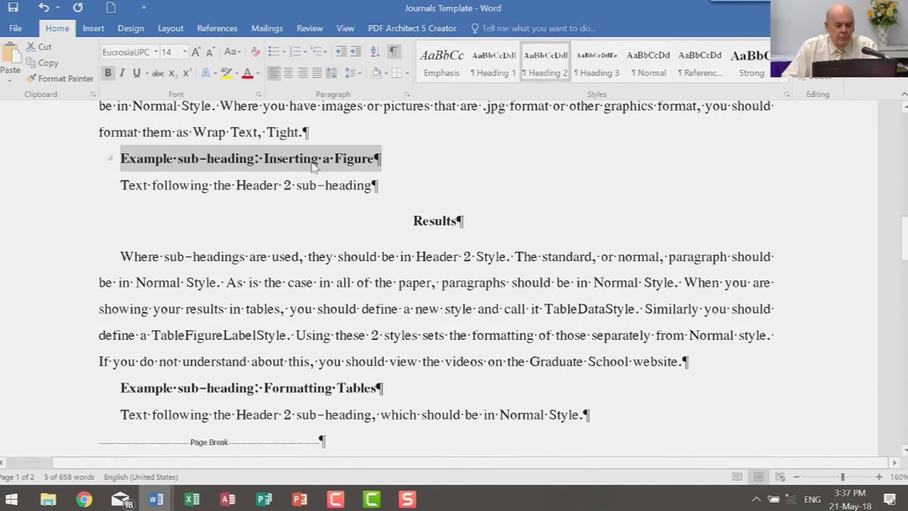
scroll(315, 166, down, 3)
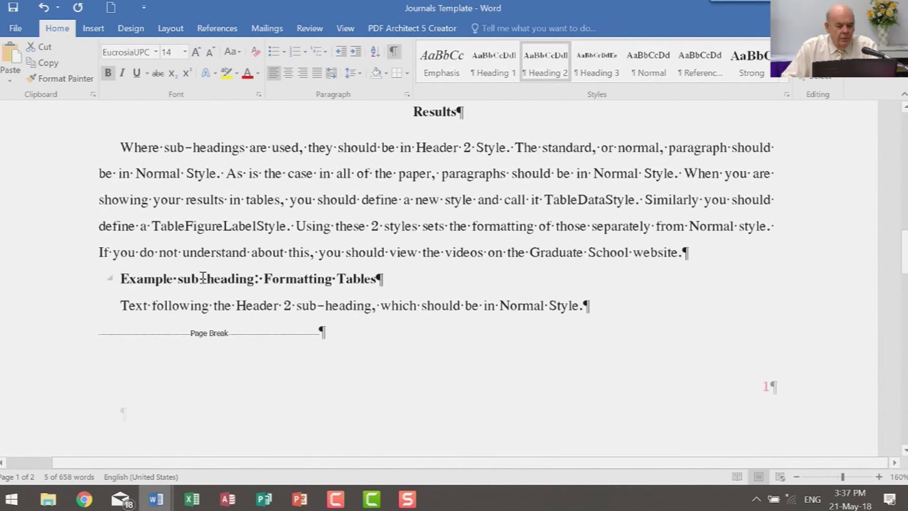
click(202, 277)
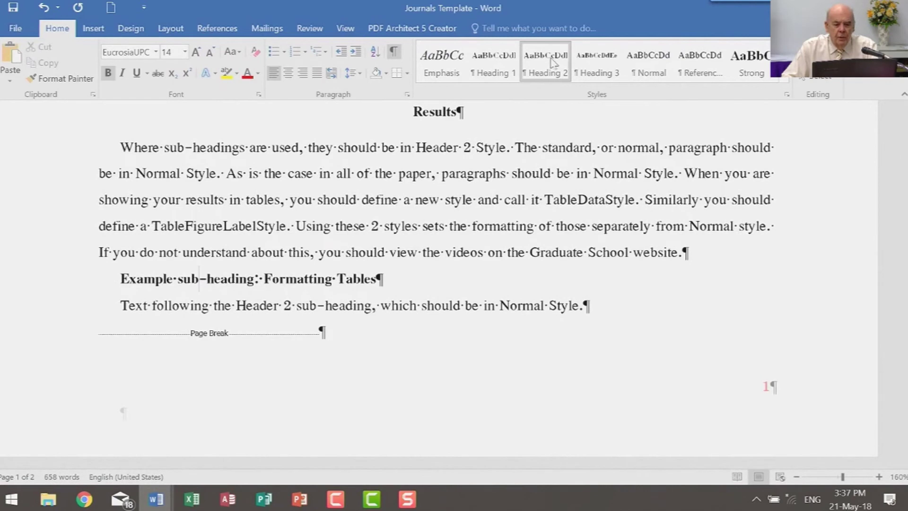
scroll(123, 343, down, 15)
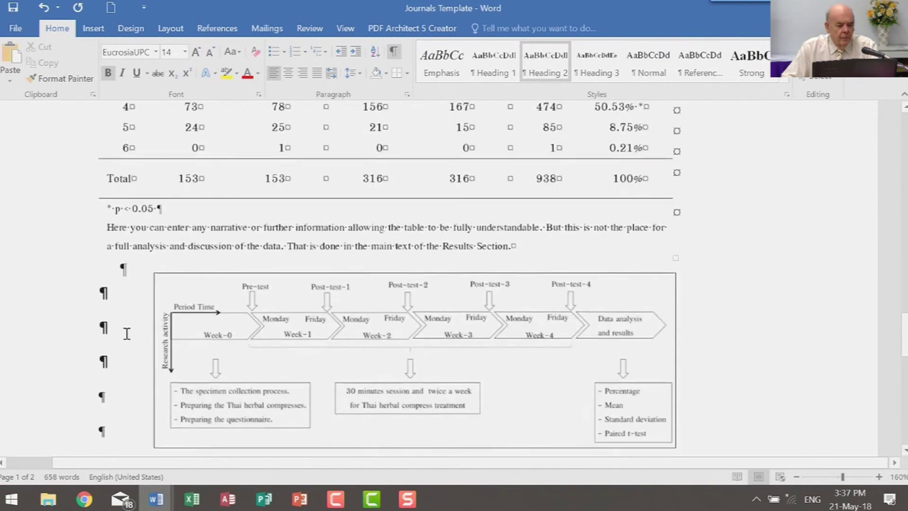
scroll(127, 333, down, 10)
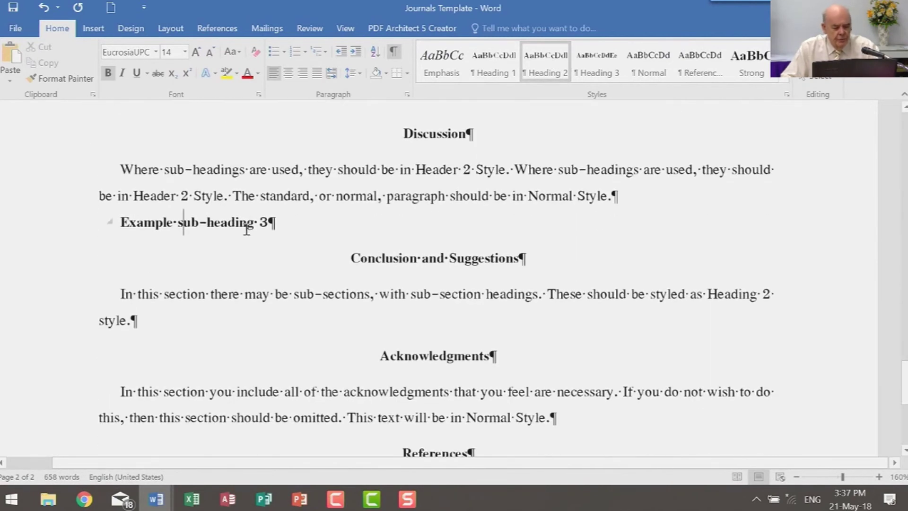
key(F3)
scroll(251, 339, down, 8)
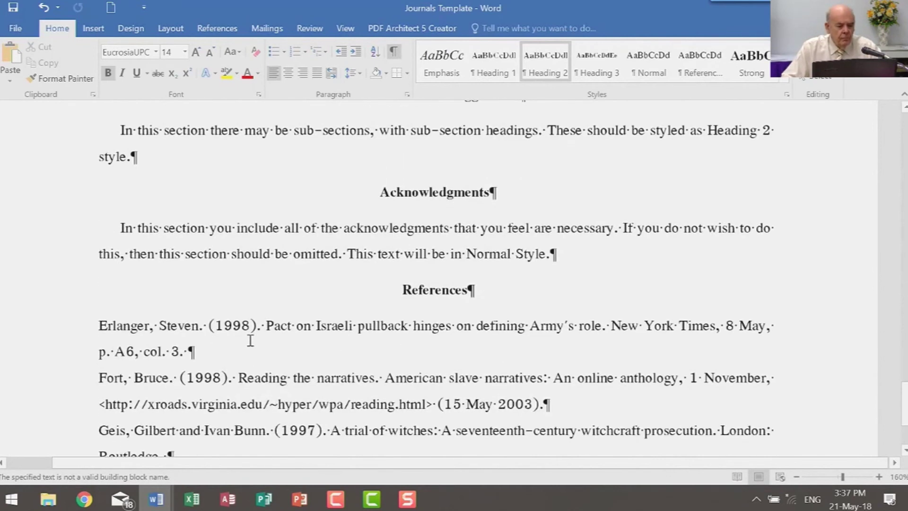
scroll(251, 326, up, 20)
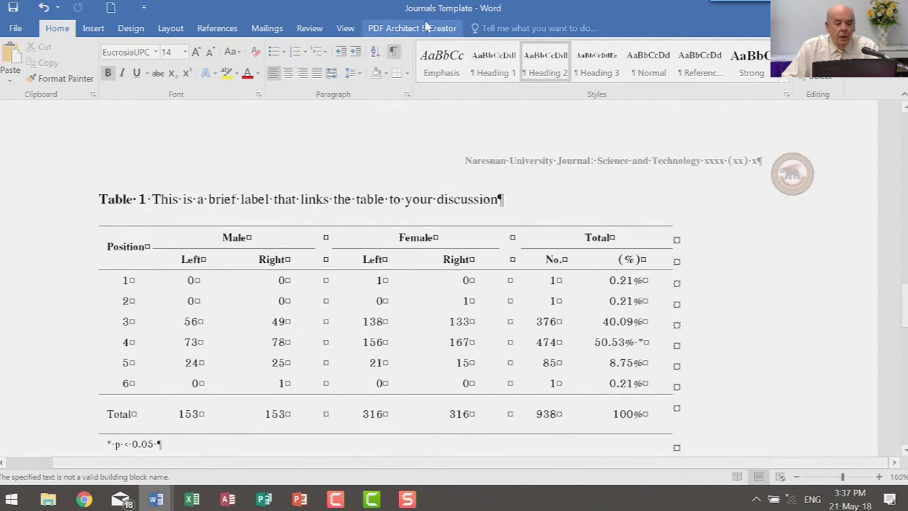
click(345, 28)
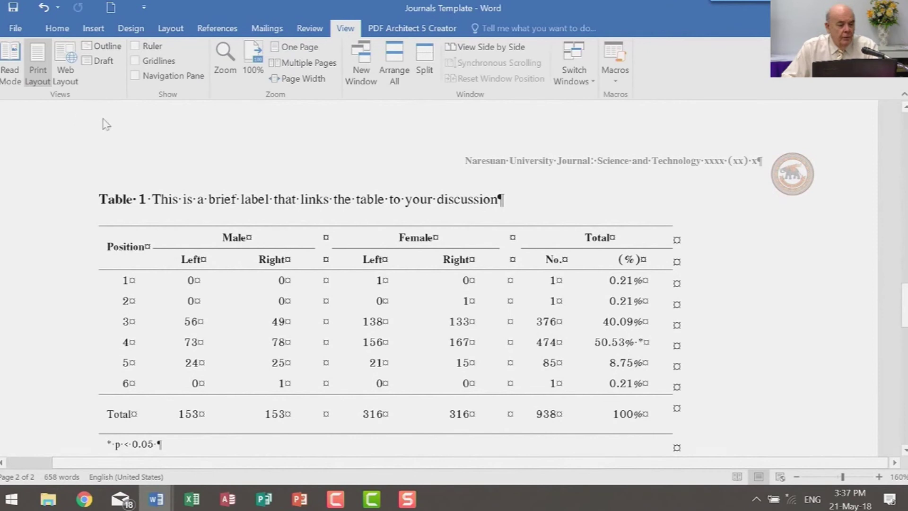
click(168, 77)
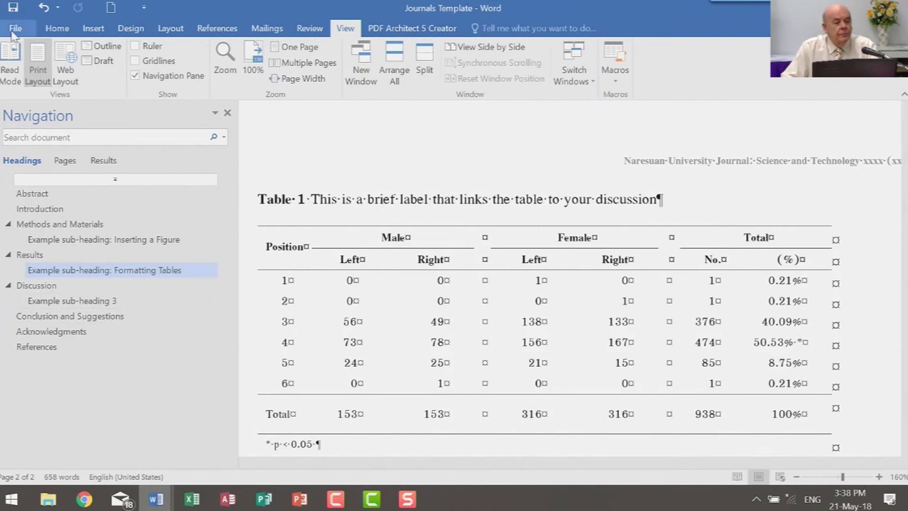
click(229, 114)
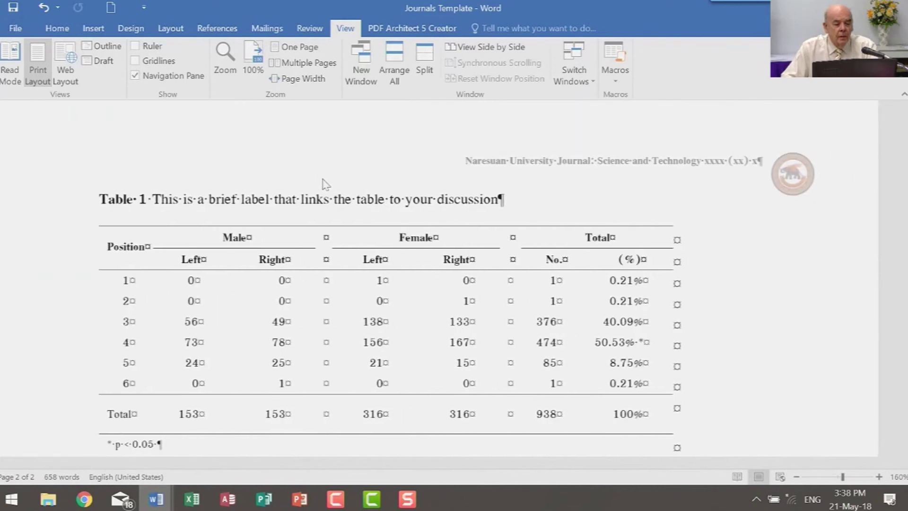
scroll(220, 226, down, 5)
Select the three reference entries and review their paragraph settings
scroll(221, 226, down, 10)
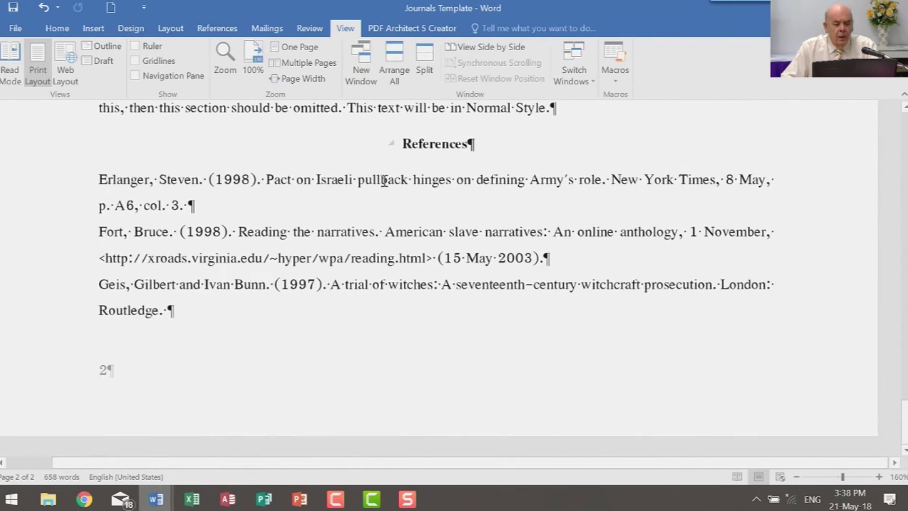
click(359, 181)
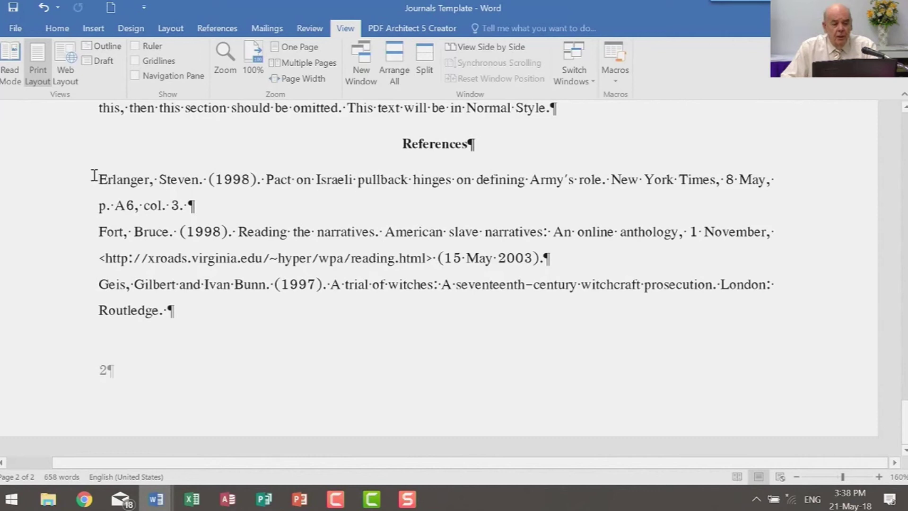
drag(96, 177, 110, 180)
drag(151, 201, 213, 302)
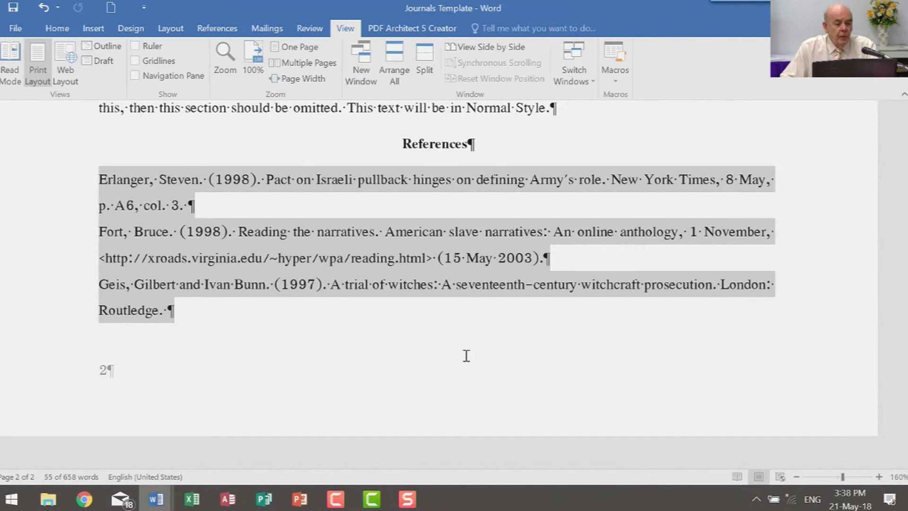
click(57, 28)
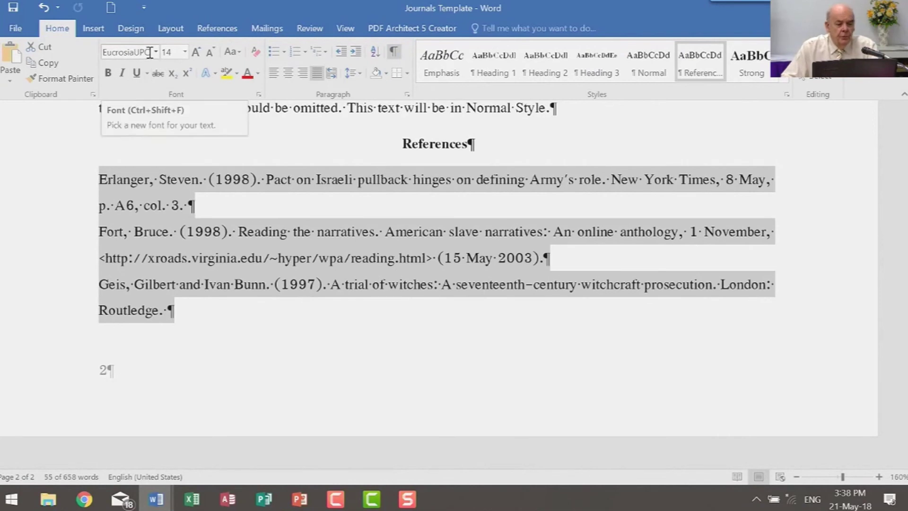
click(407, 94)
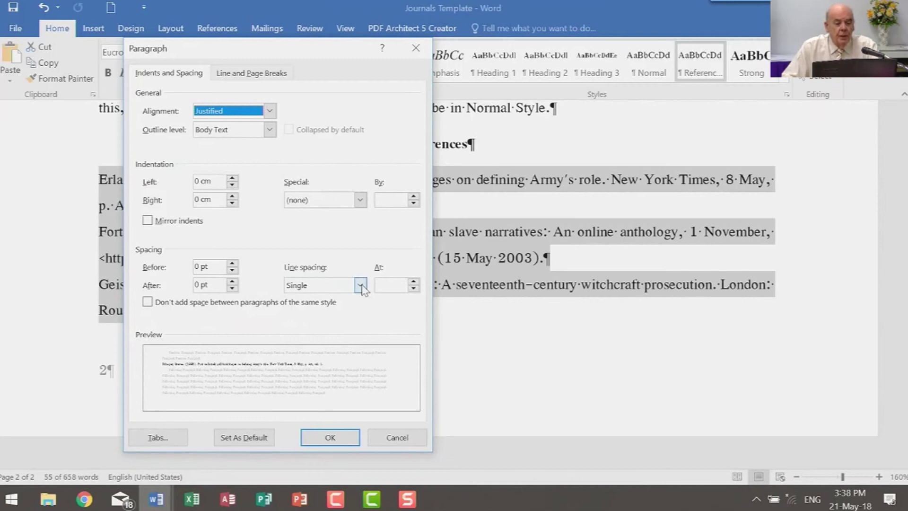
click(320, 437)
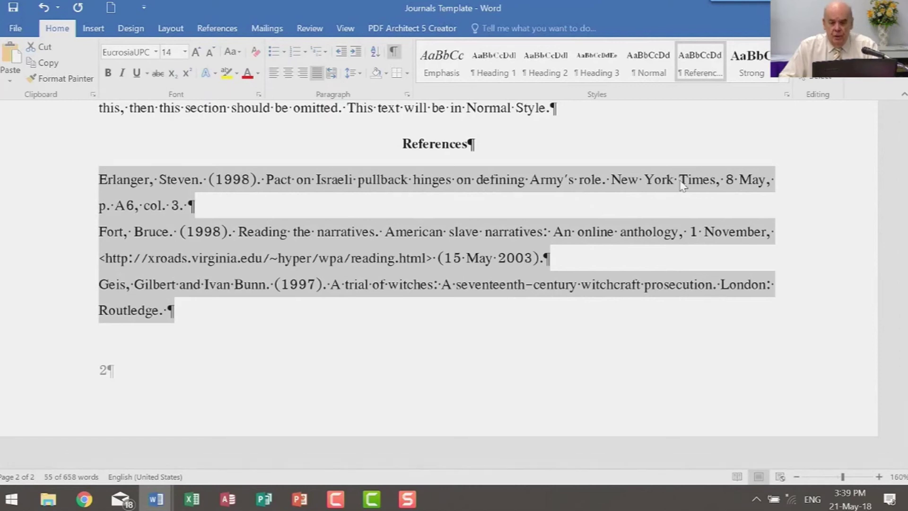
Attempt a new style named ReferencesStyle, cancel after the name-exists warning, and close the Styles pane
click(787, 95)
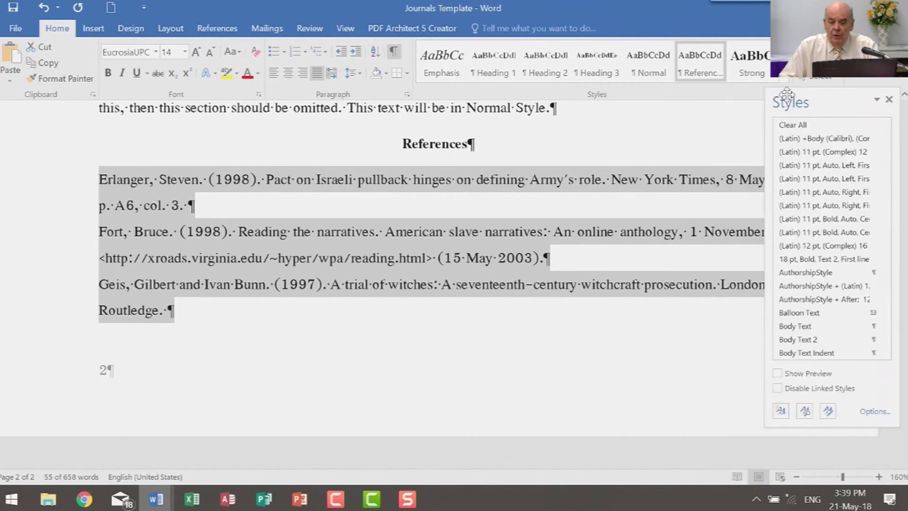
click(781, 412)
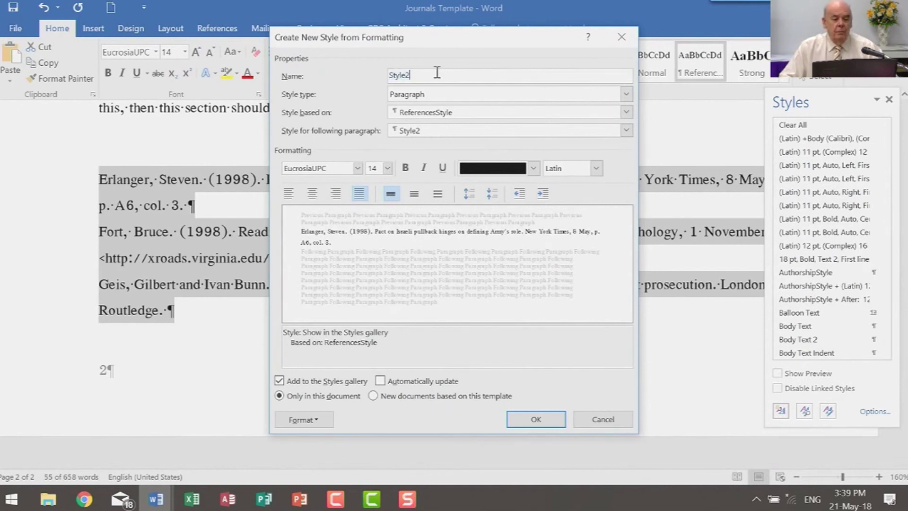
key(BackSpace)
key(BackSpace)
key(BackSpace)
key(BackSpace)
key(BackSpace)
key(BackSpace)
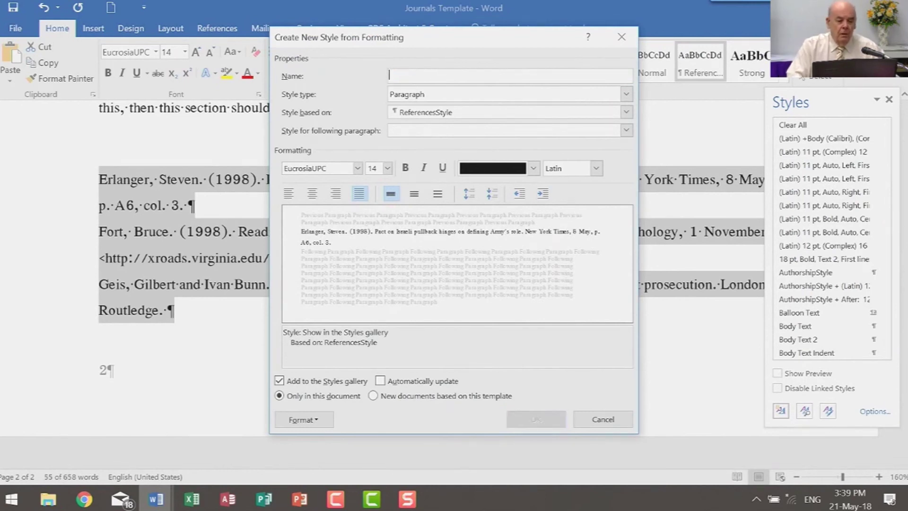
text(ReferencesStyle)
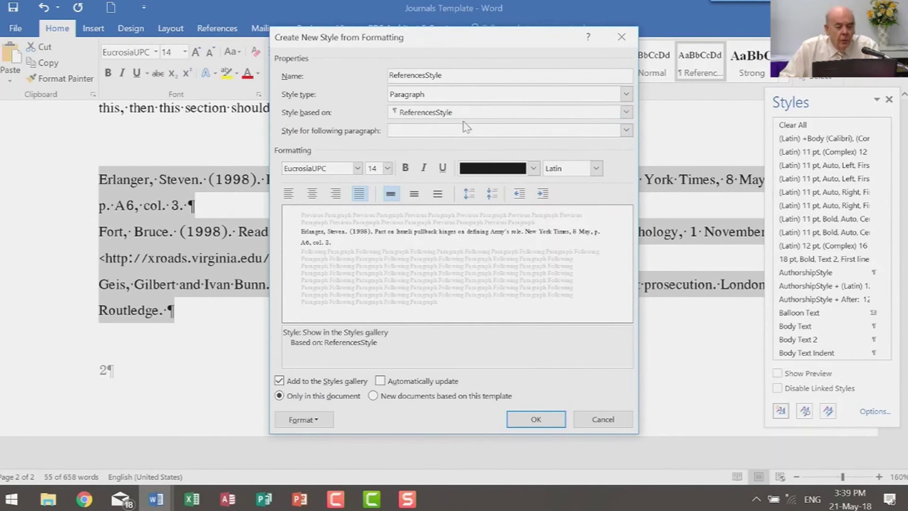
click(626, 112)
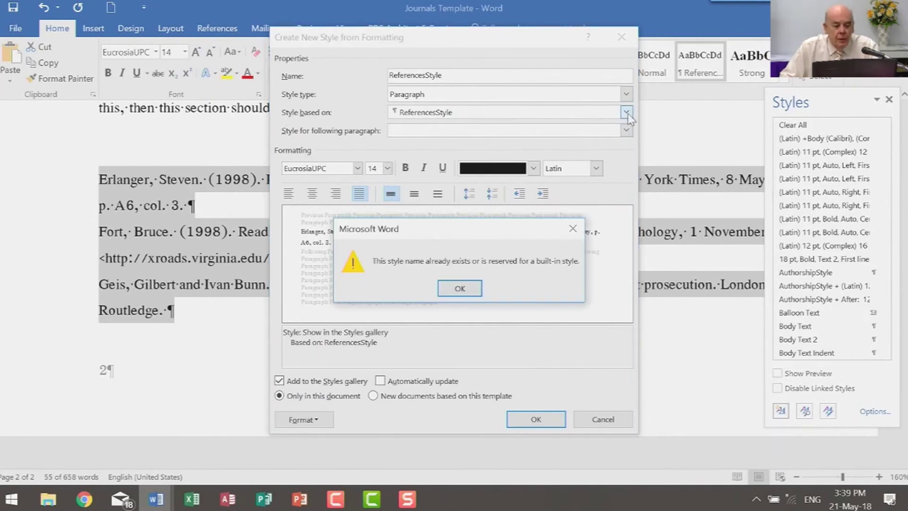
click(460, 288)
click(472, 73)
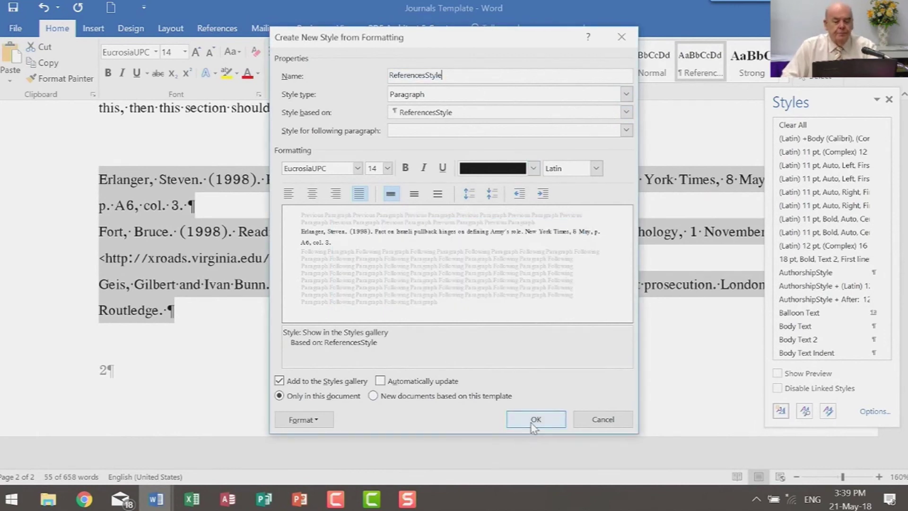
click(607, 420)
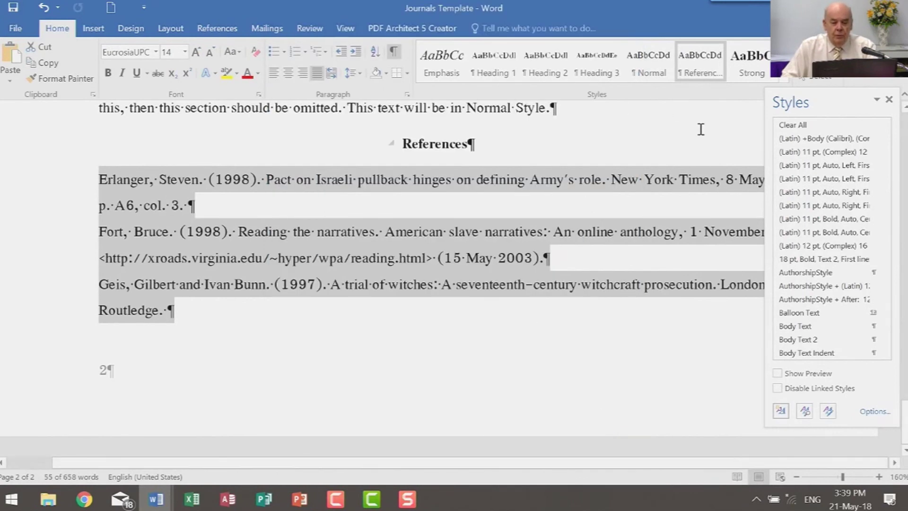
click(889, 99)
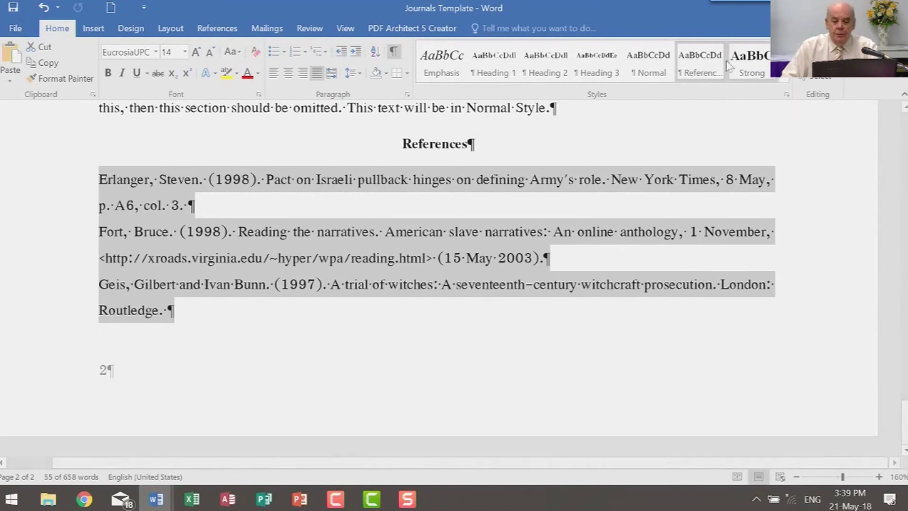
Modify ReferencesStyle to use a 1.27 cm hanging indent
right_click(707, 57)
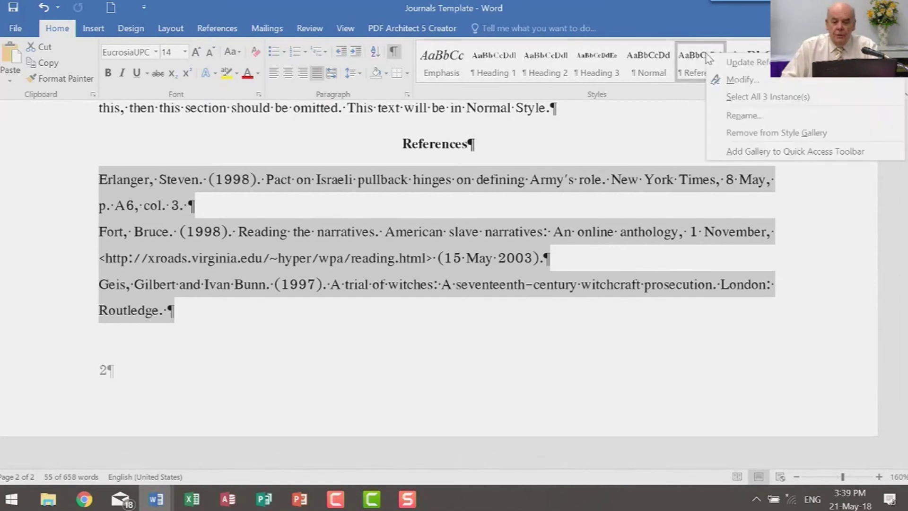
click(741, 80)
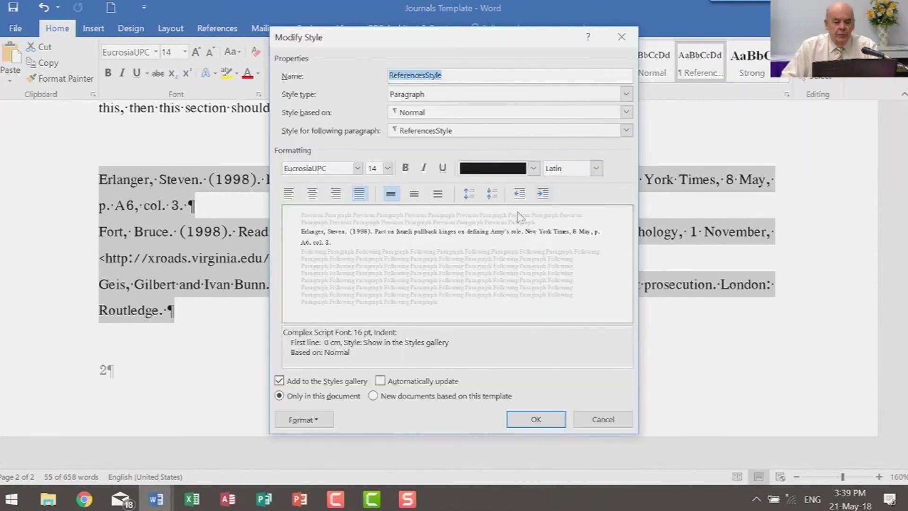
click(303, 420)
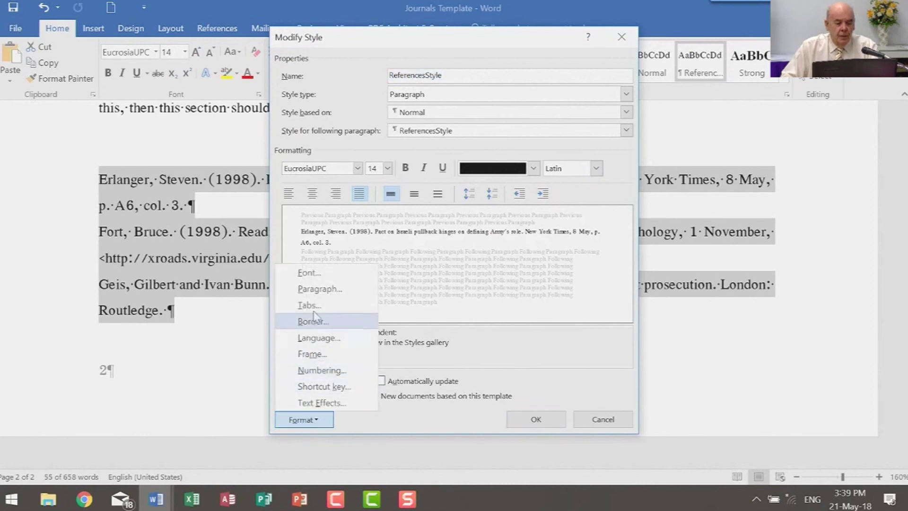
click(320, 289)
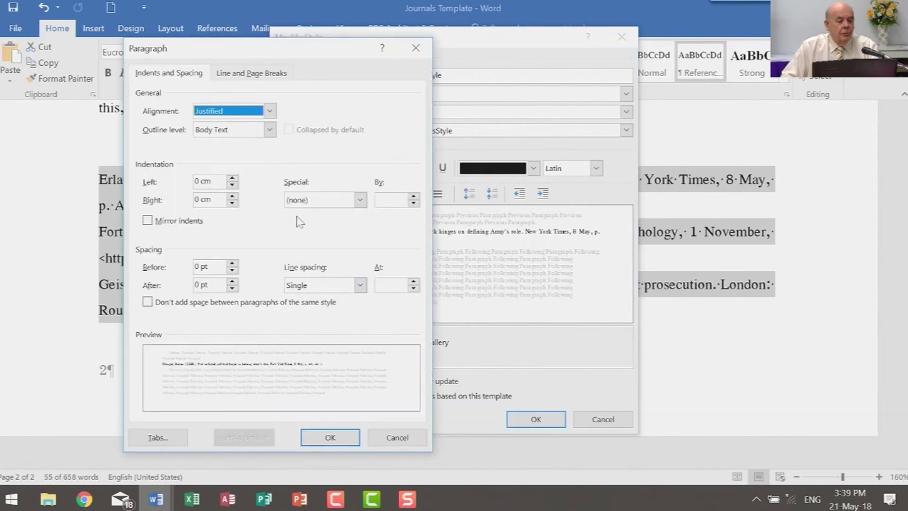
click(360, 200)
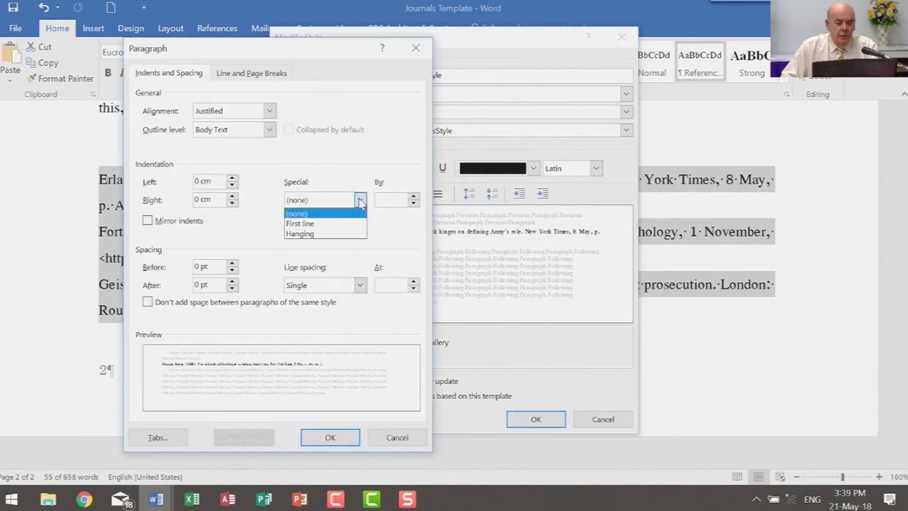
click(343, 234)
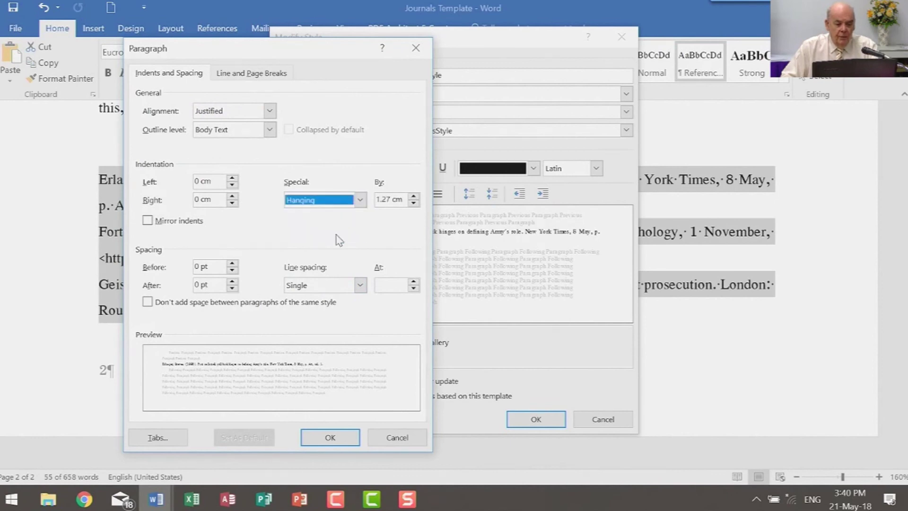
click(332, 438)
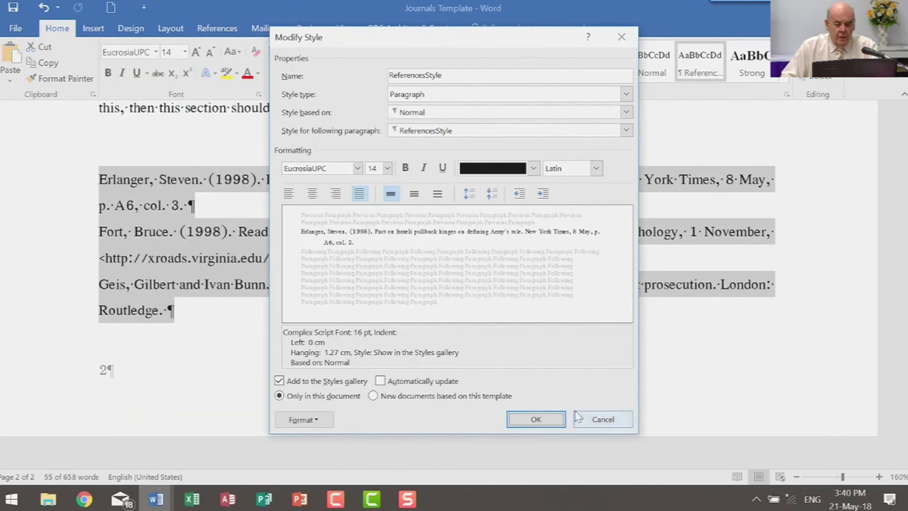
click(538, 420)
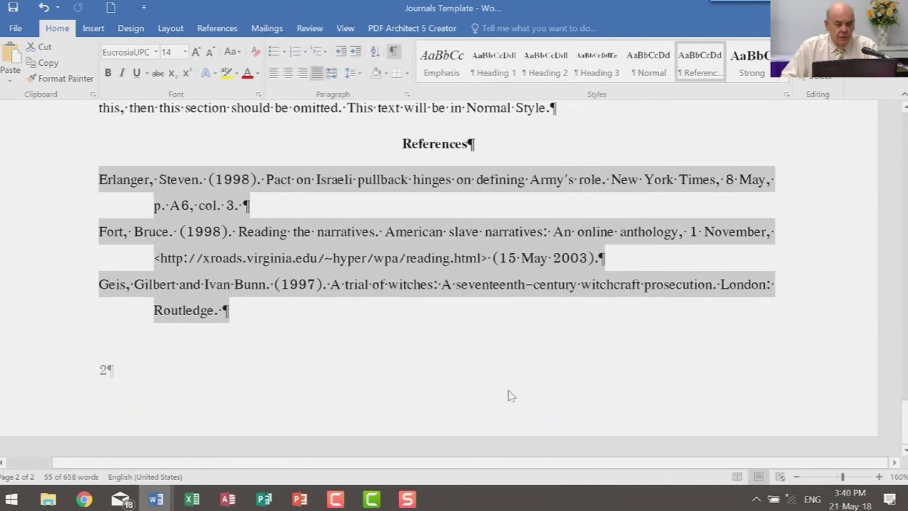
Select and deselect the three references to check the hanging indent
click(386, 321)
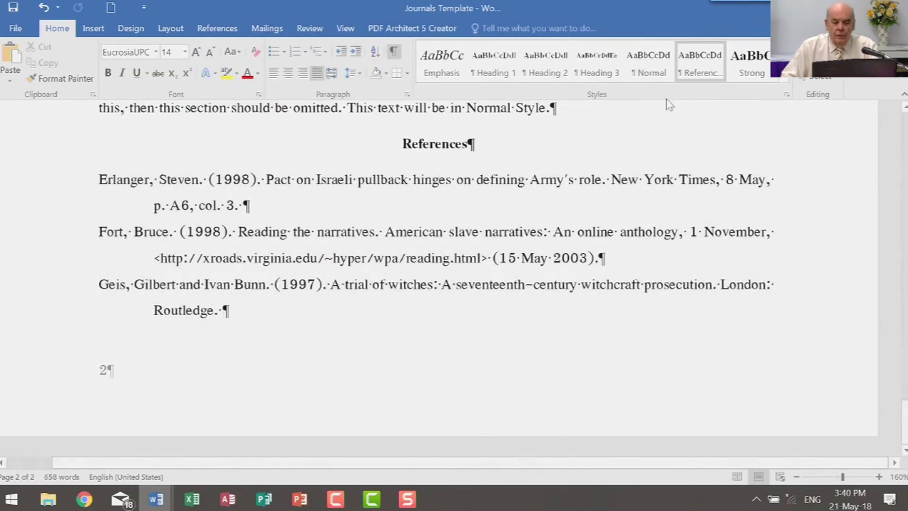
drag(99, 179, 251, 314)
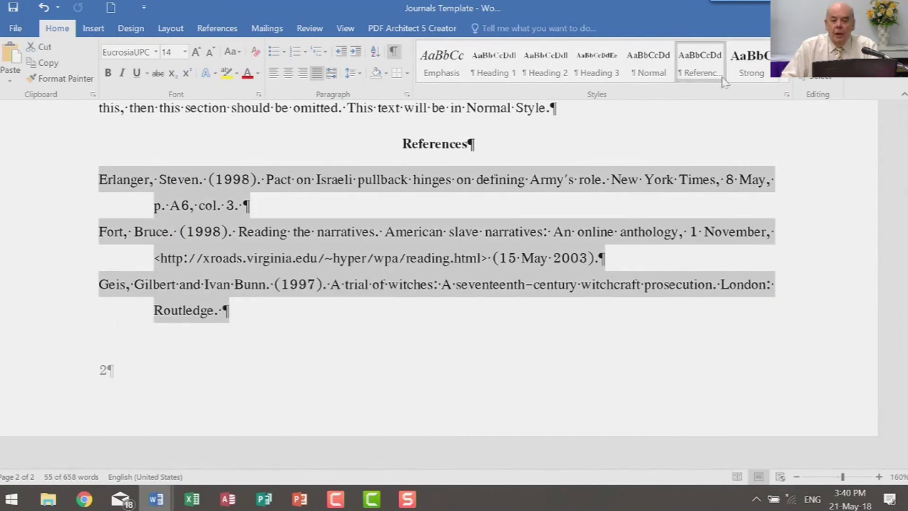
click(514, 186)
scroll(502, 241, up, 2)
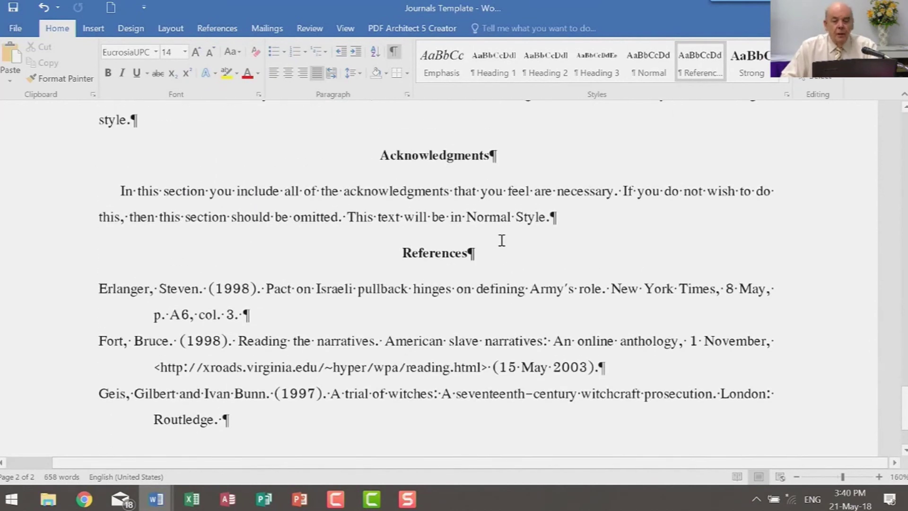
Set the Normal style's font colour to Red, then check the References heading's style
click(787, 81)
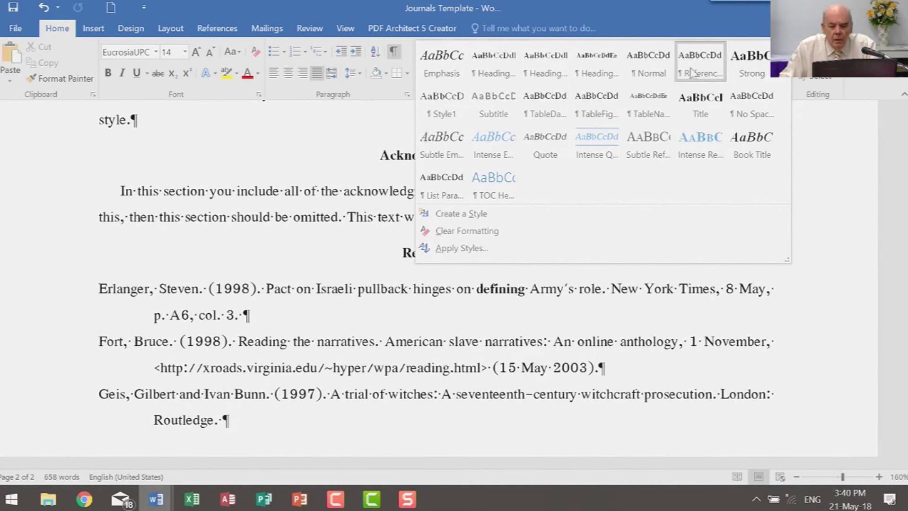
right_click(638, 64)
click(672, 87)
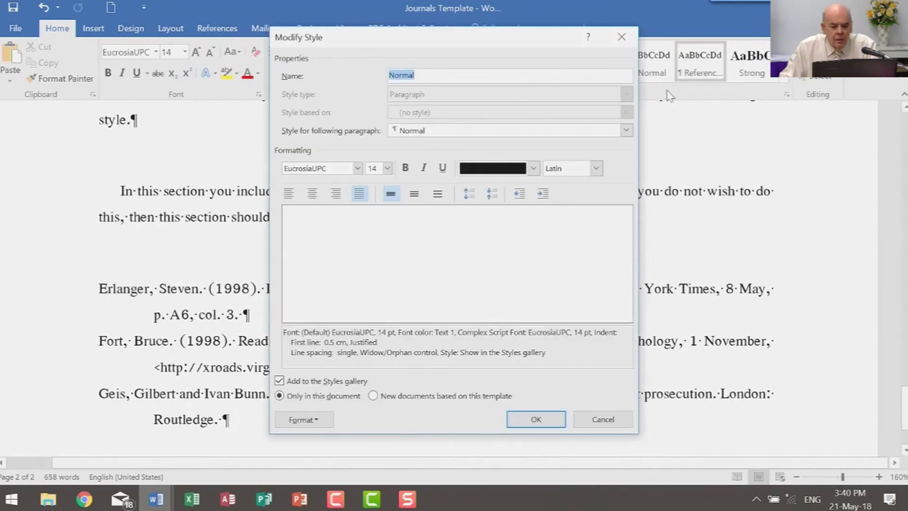
click(533, 169)
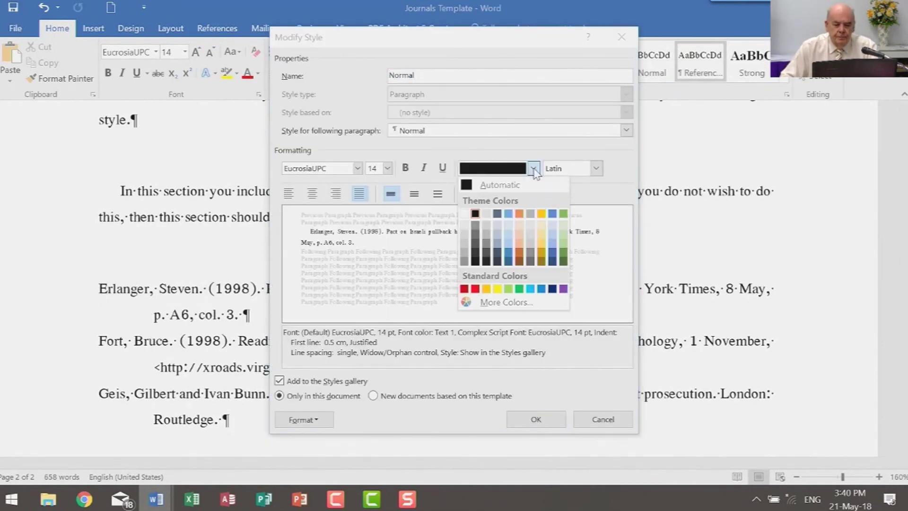
click(475, 289)
click(537, 419)
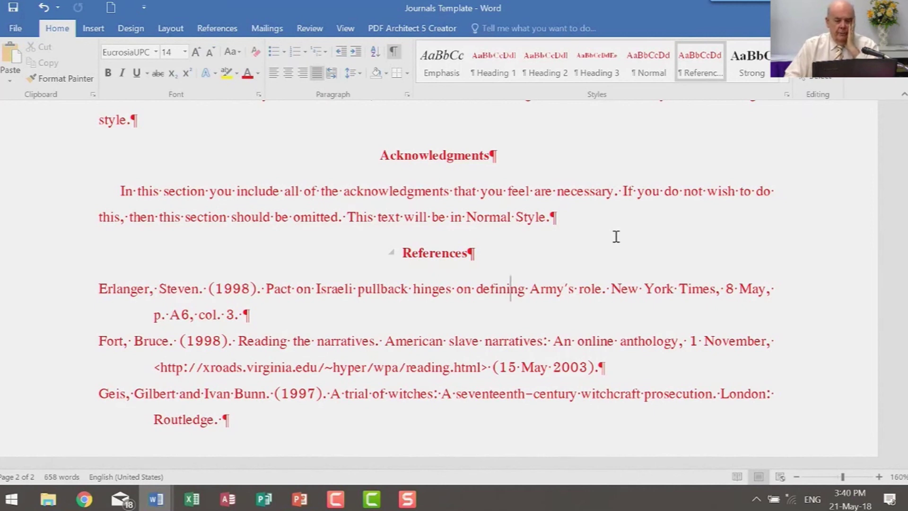
click(442, 252)
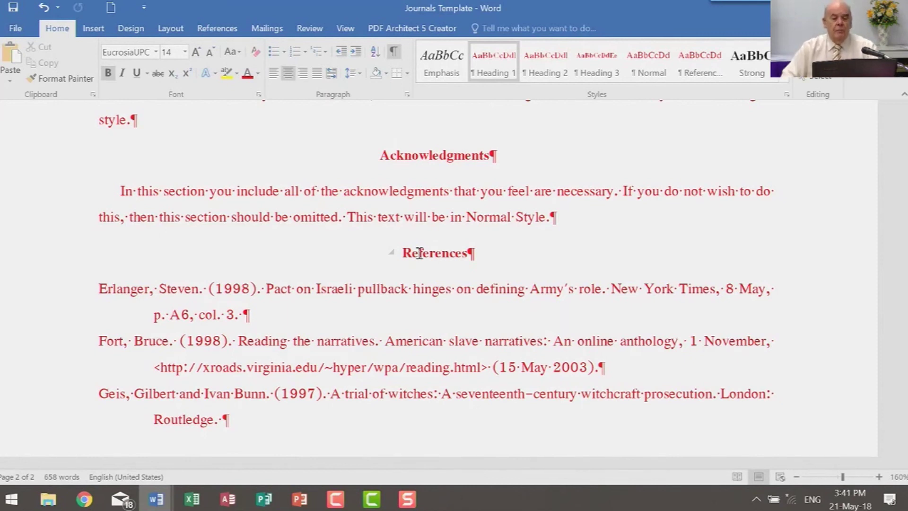
Modify the Heading 1 style's font colour to black (Text 1)
right_click(492, 55)
click(524, 77)
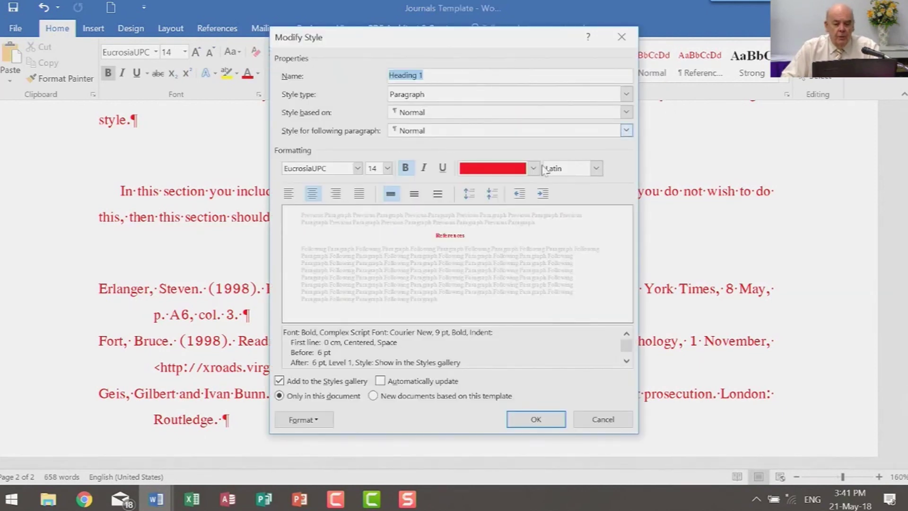
click(534, 168)
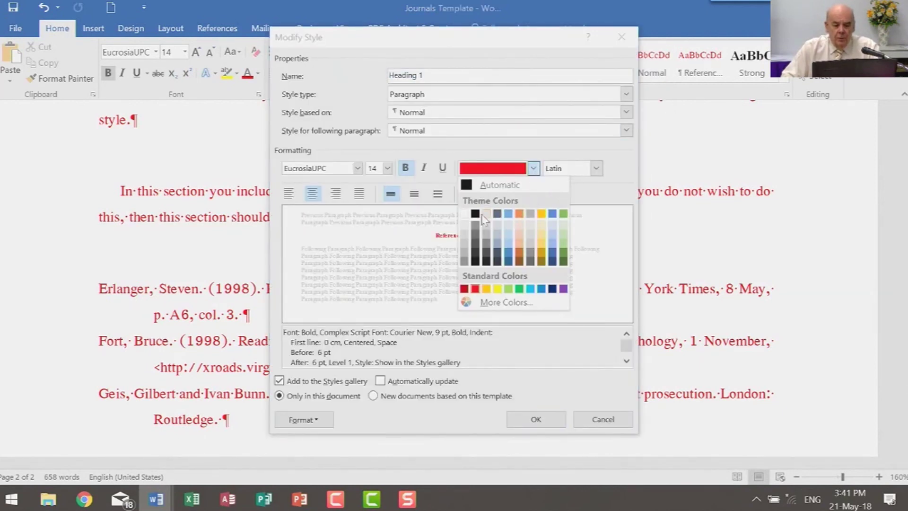
click(486, 213)
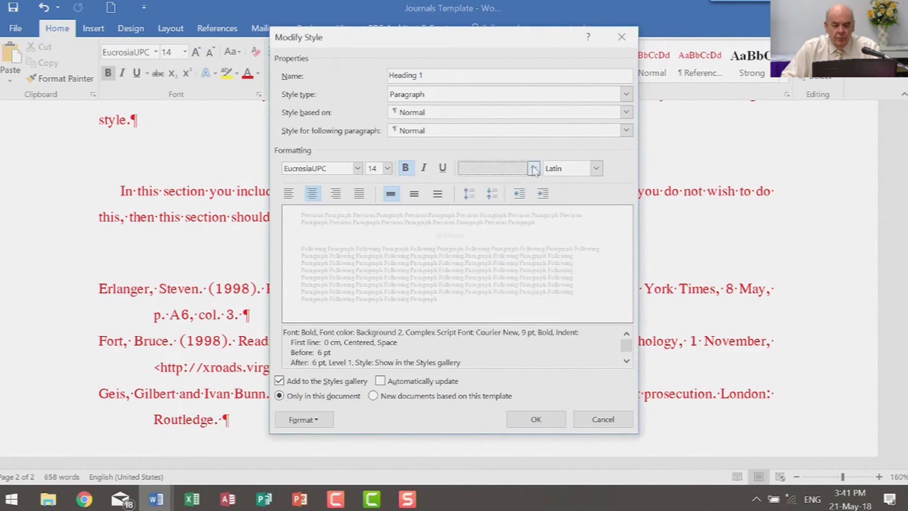
click(533, 168)
click(478, 213)
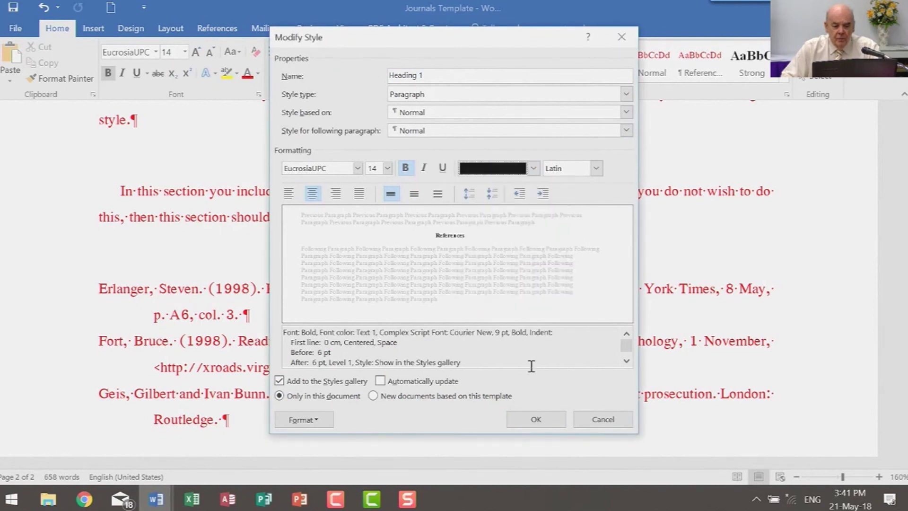
click(529, 420)
scroll(545, 355, up, 10)
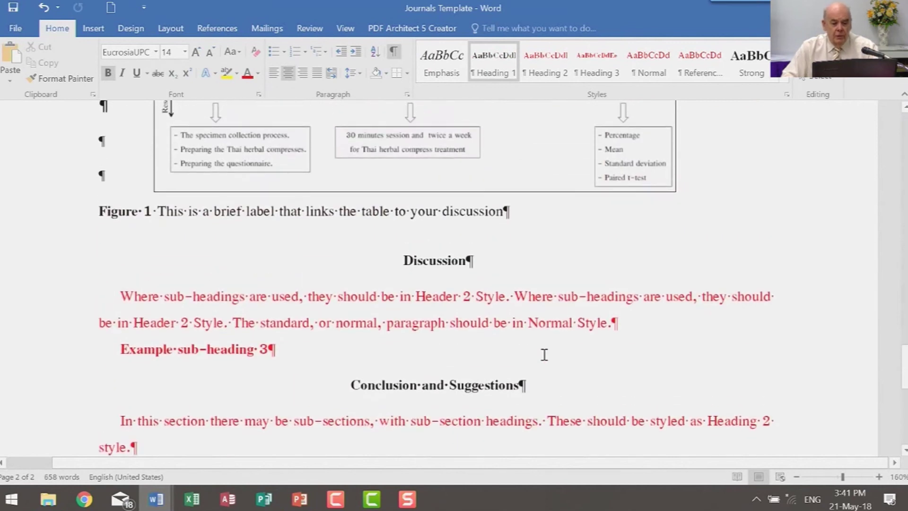
scroll(544, 357, down, 11)
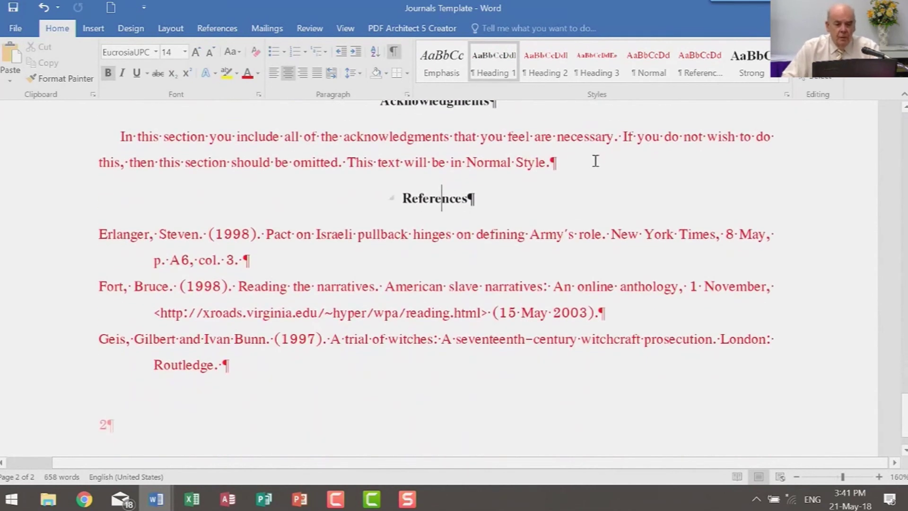
Change the ReferencesStyle font colour to black (Text 1)
right_click(706, 62)
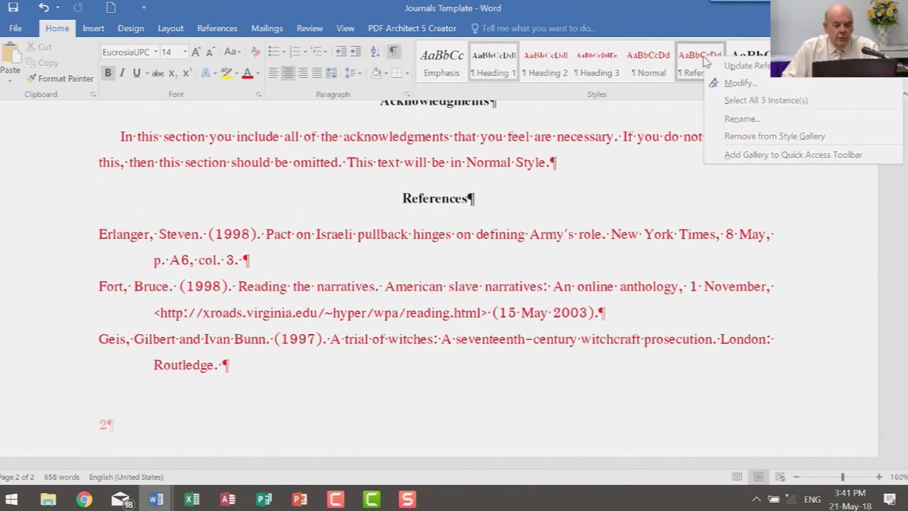
click(739, 83)
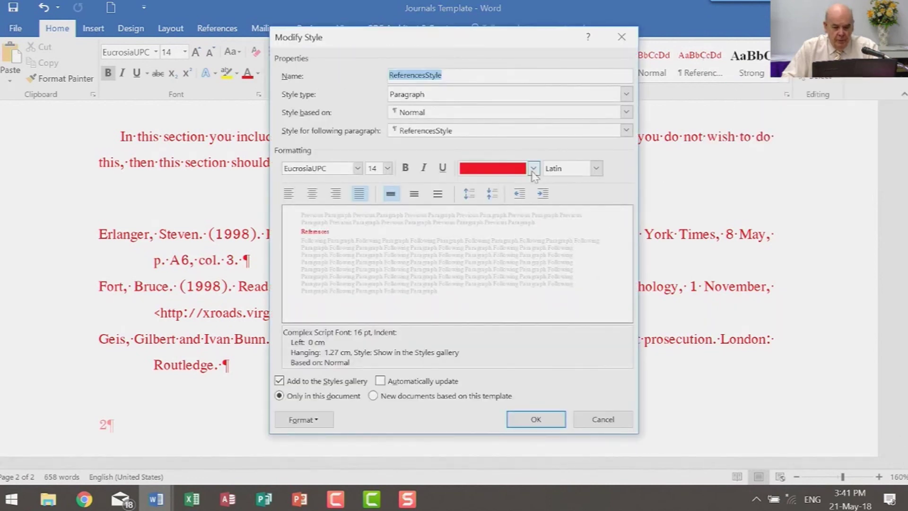
click(534, 169)
click(479, 218)
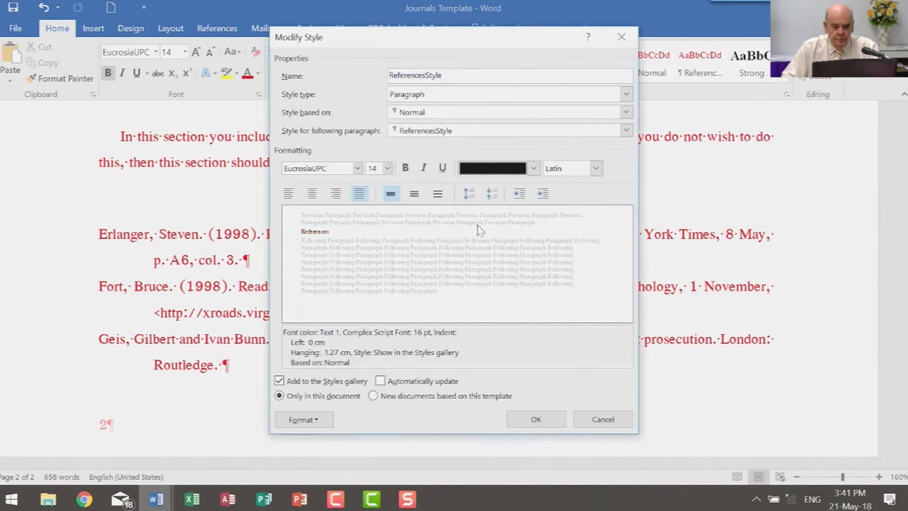
click(557, 423)
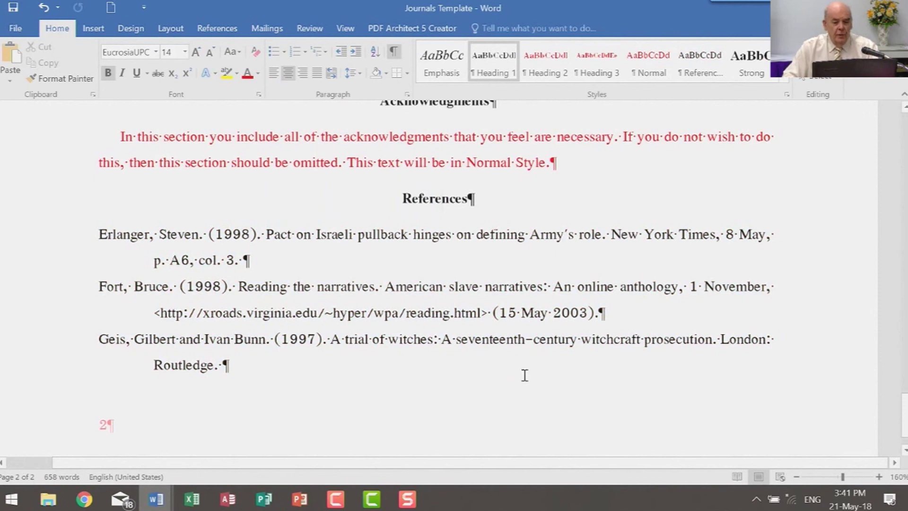
scroll(527, 360, up, 5)
scroll(527, 361, up, 10)
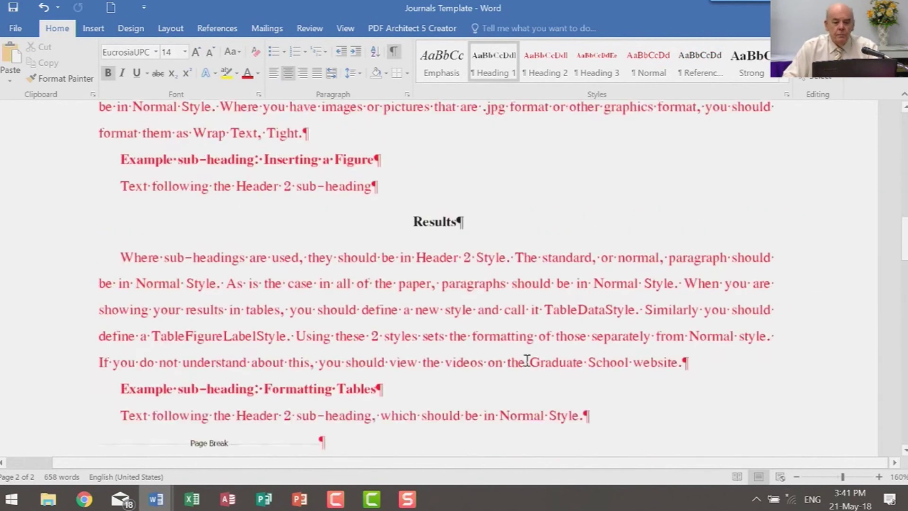
Change the Heading 2 style's font colour to black
right_click(551, 67)
click(589, 92)
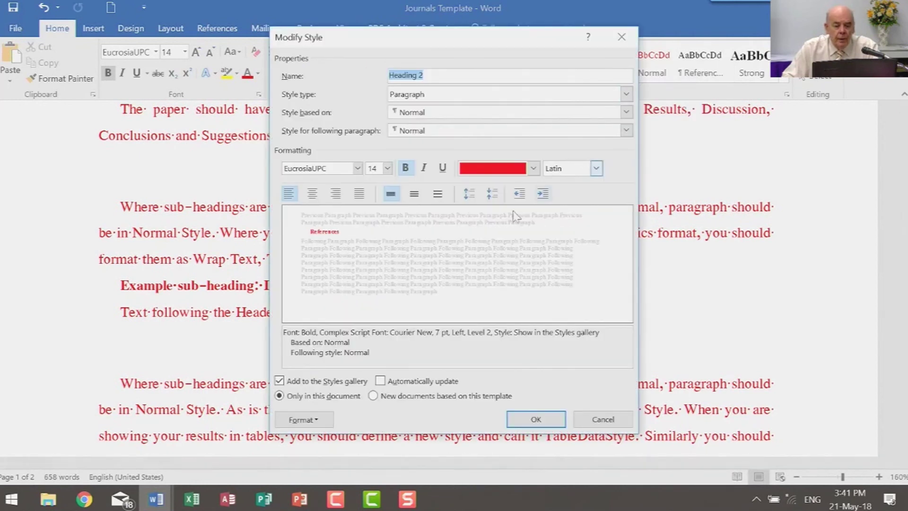
click(533, 169)
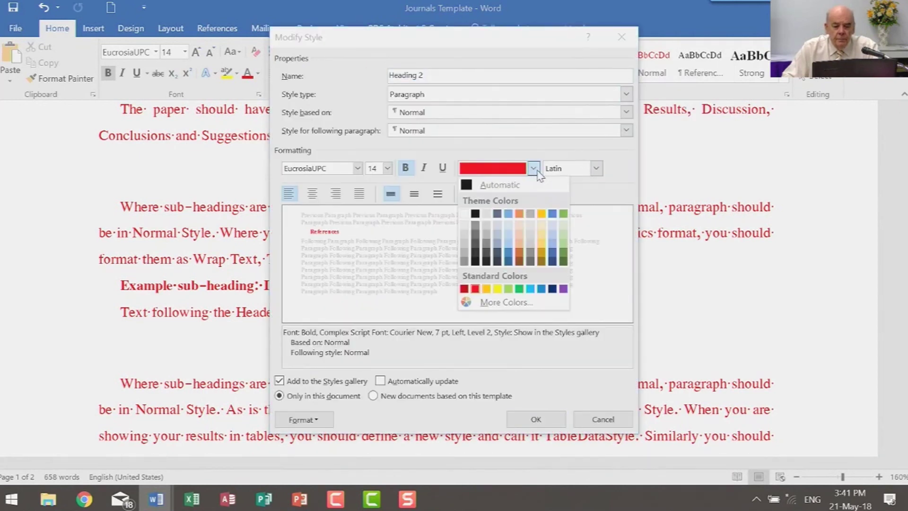
click(475, 214)
click(534, 419)
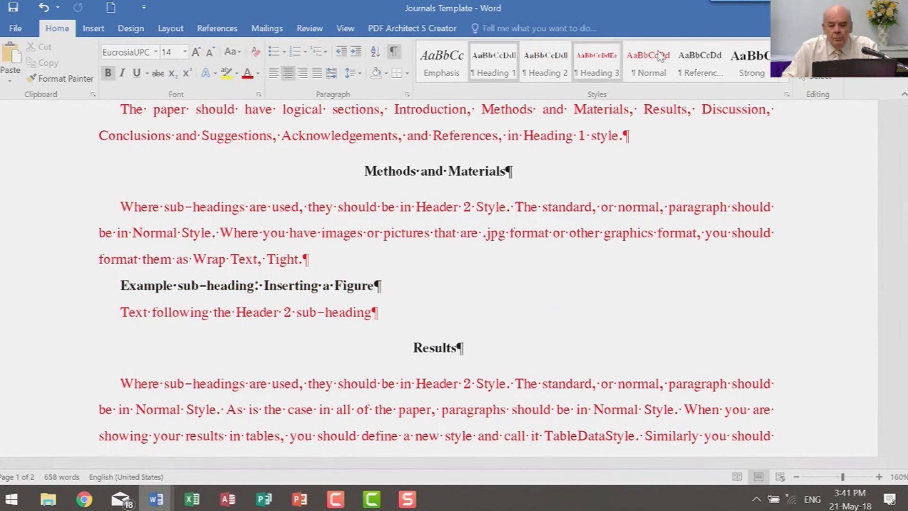
Change the Heading 3 style's font colour to black
click(603, 66)
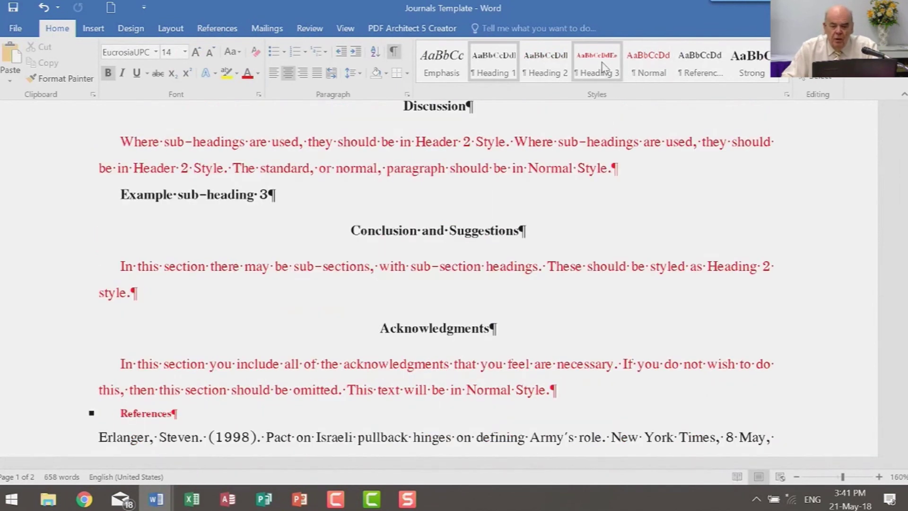
right_click(601, 65)
click(627, 90)
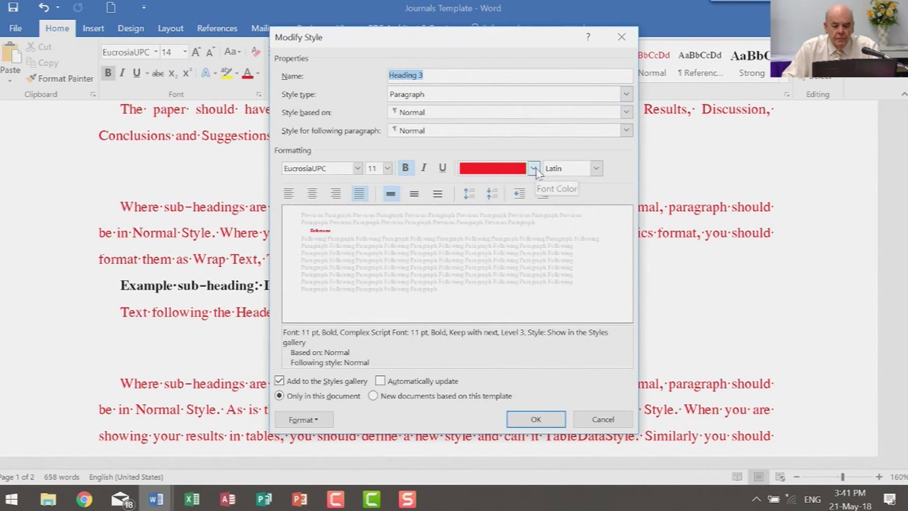
click(533, 169)
click(476, 215)
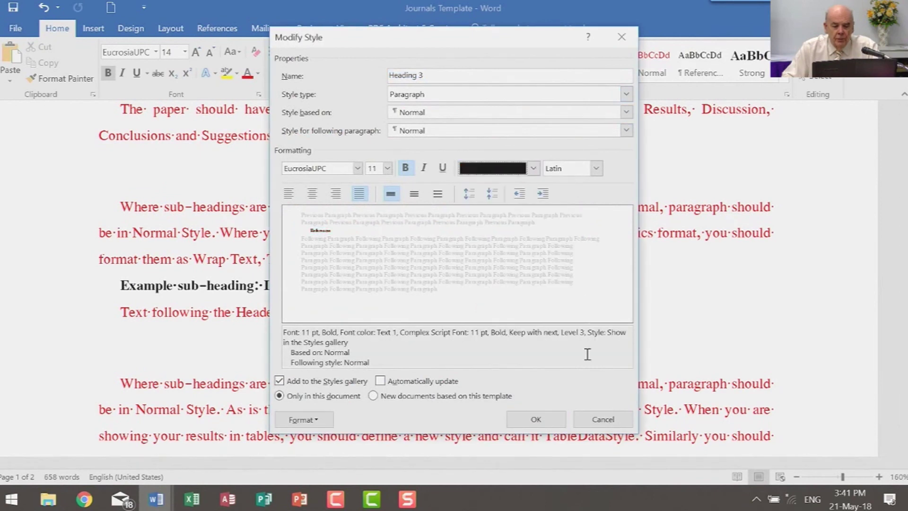
click(535, 419)
scroll(487, 334, up, 10)
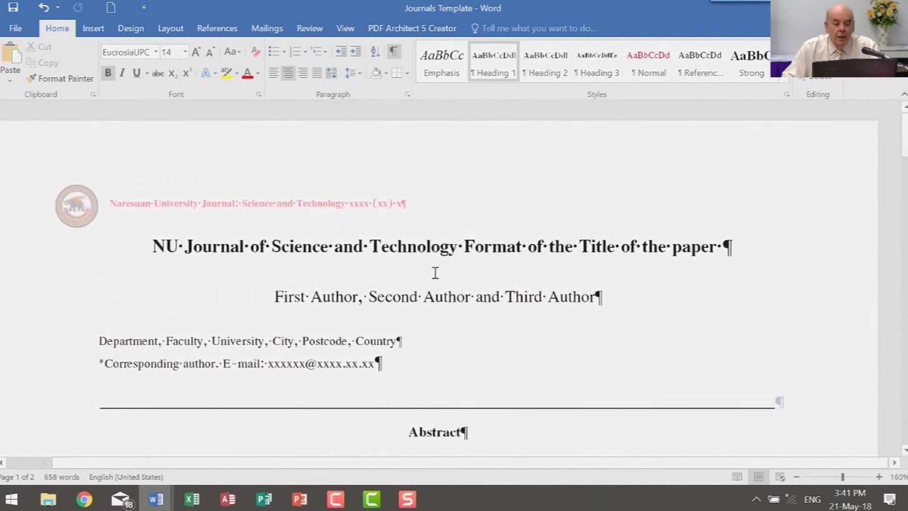
With the caret in the abstract text, open the Styles pane beside the page
click(490, 246)
scroll(600, 244, down, 3)
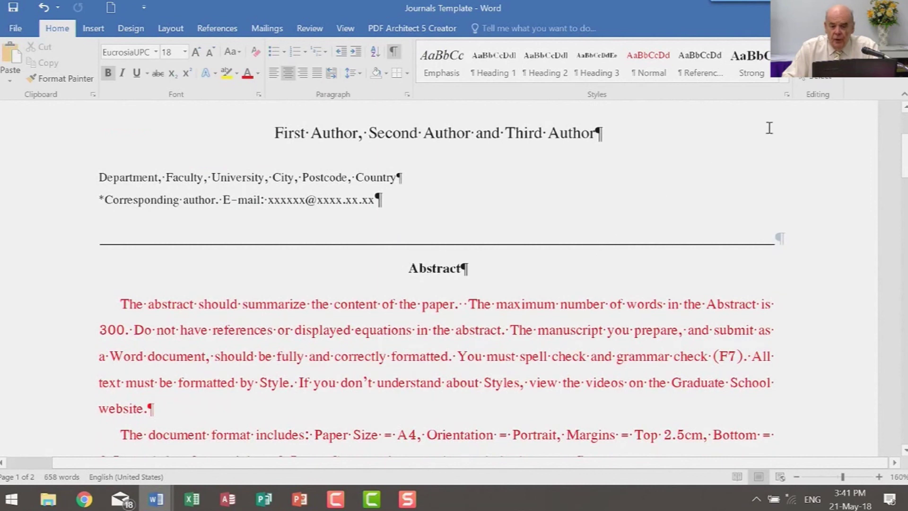
click(459, 303)
click(787, 79)
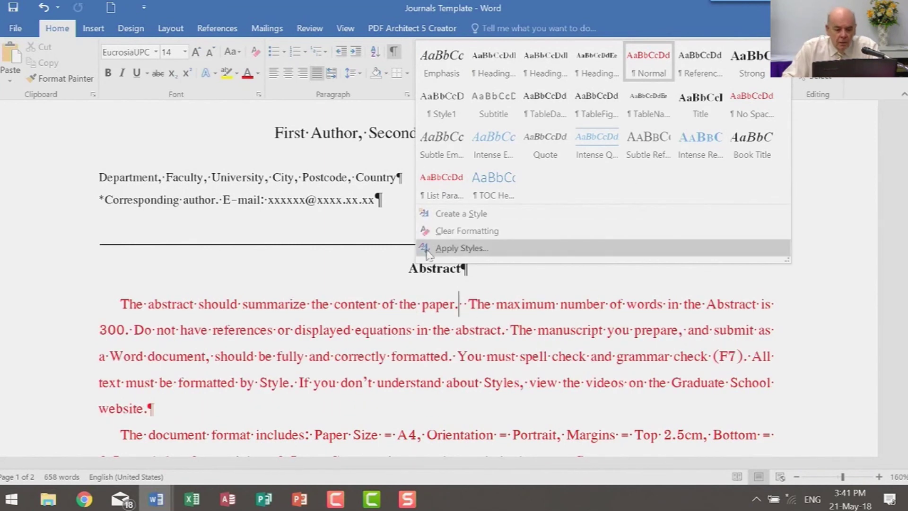
click(545, 274)
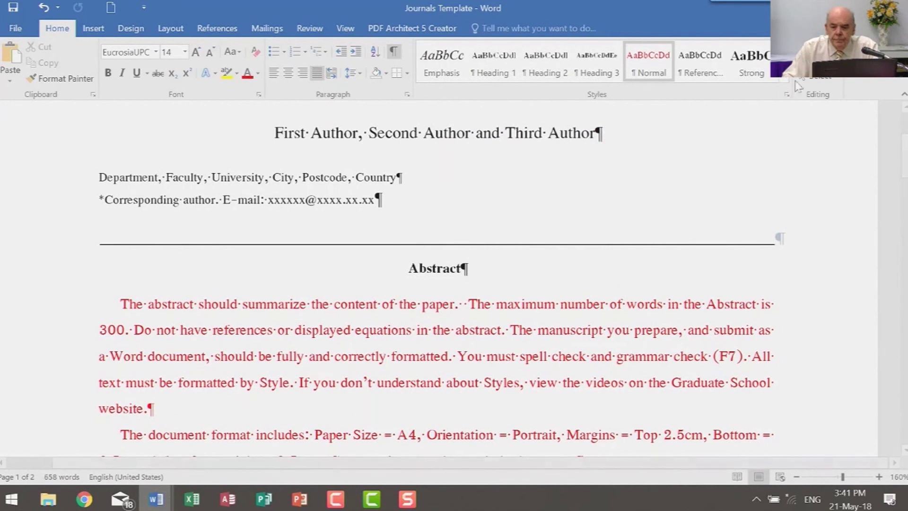
click(786, 94)
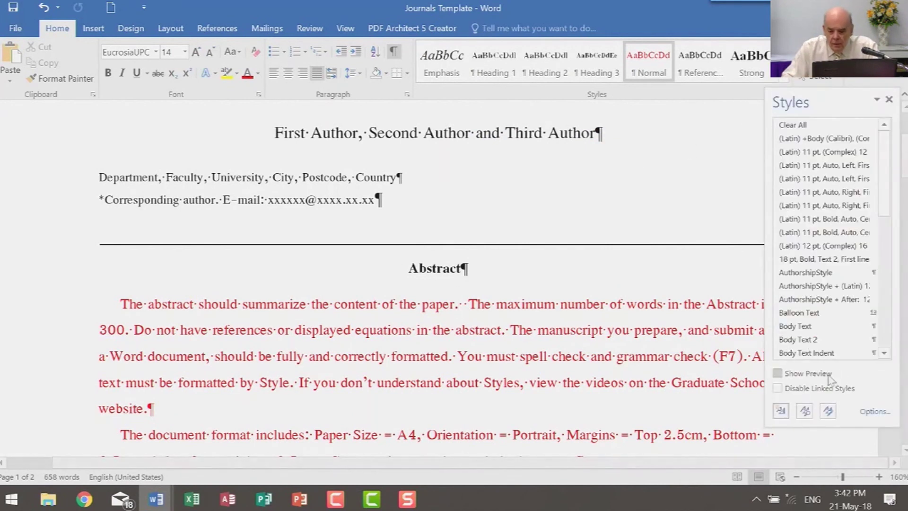
Start a new style with black font based on (no style), then cancel it
click(780, 411)
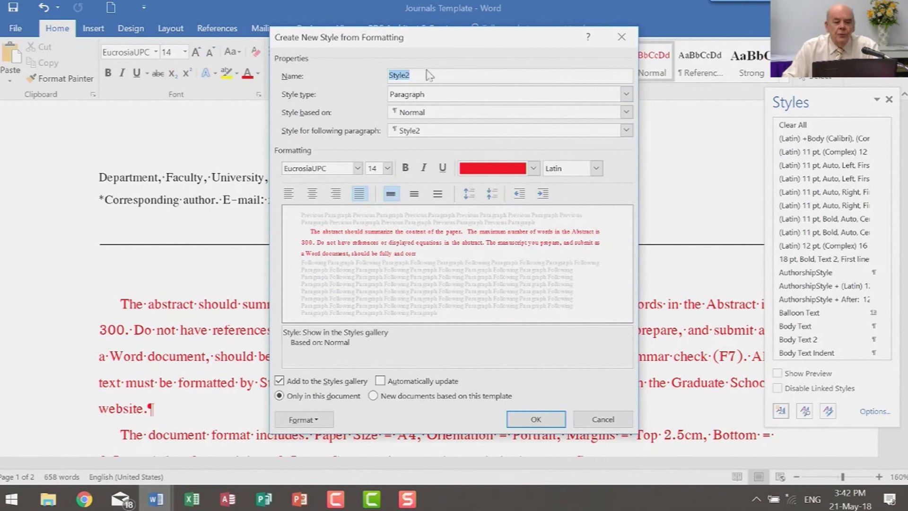
click(534, 168)
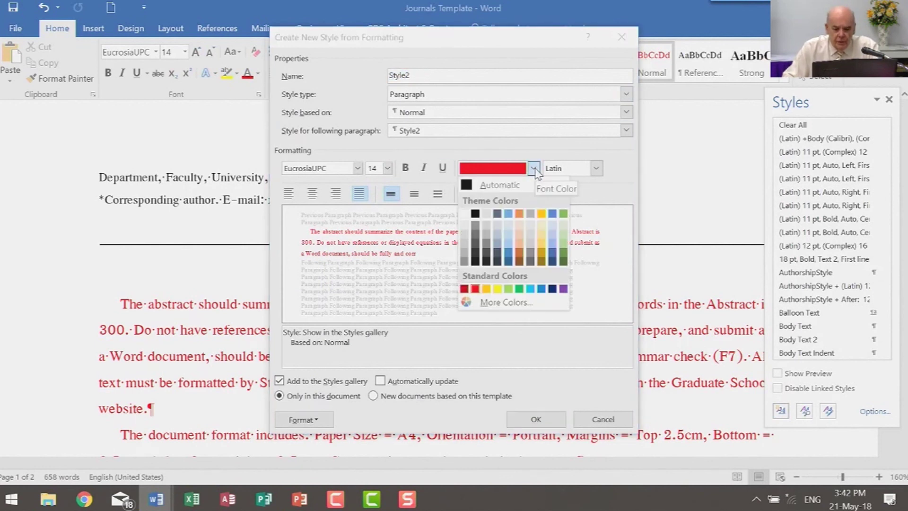
click(475, 213)
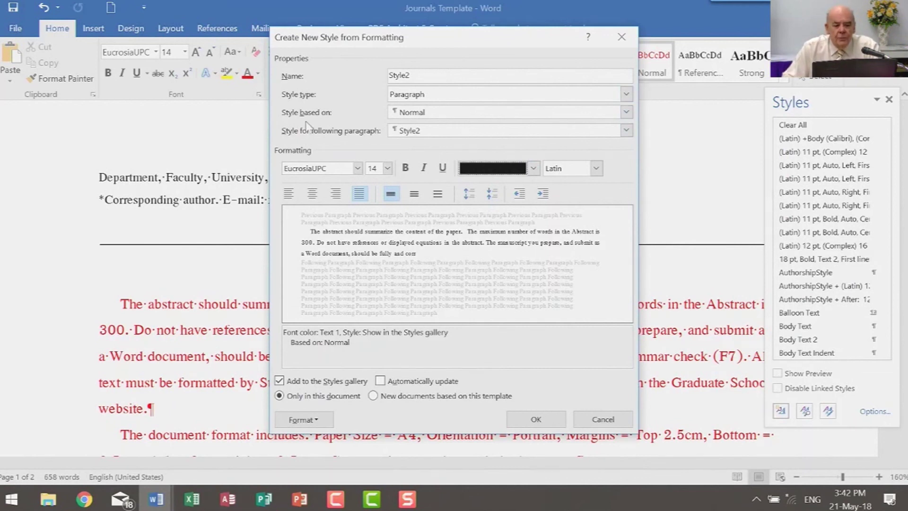
click(626, 113)
drag(628, 213, 638, 119)
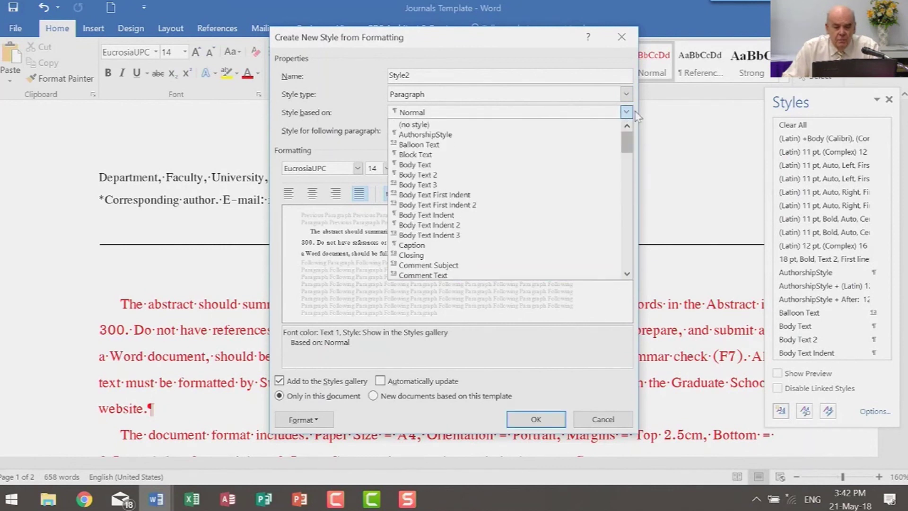
click(415, 126)
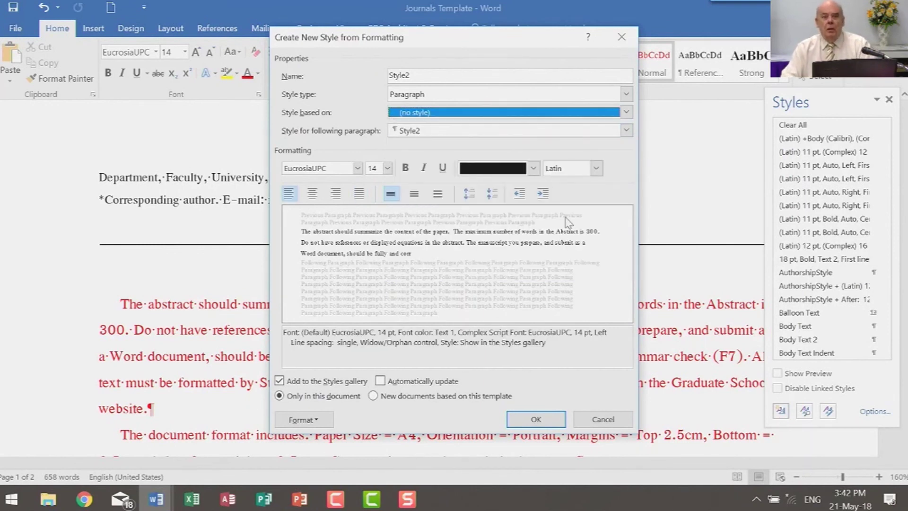
click(599, 419)
Scroll through the red body text, then close the Styles pane and click into the Introduction heading
scroll(554, 203, up, 3)
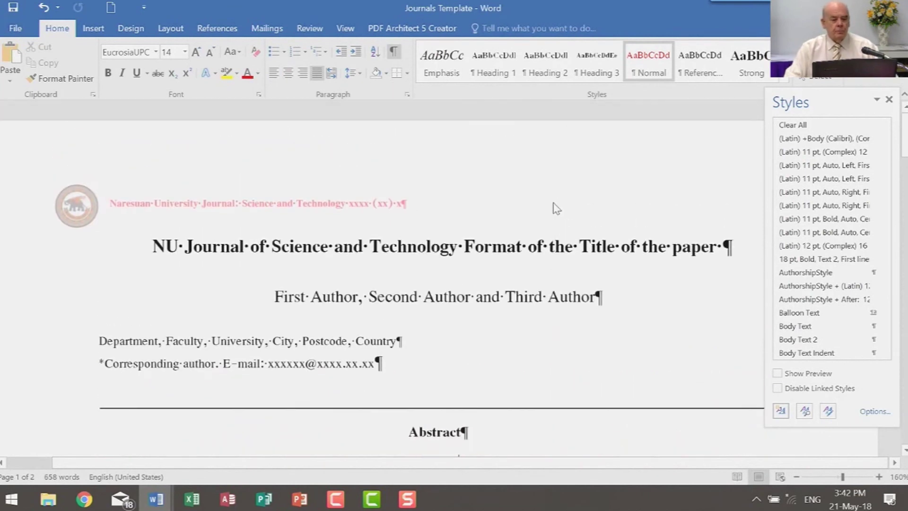
scroll(294, 349, down, 20)
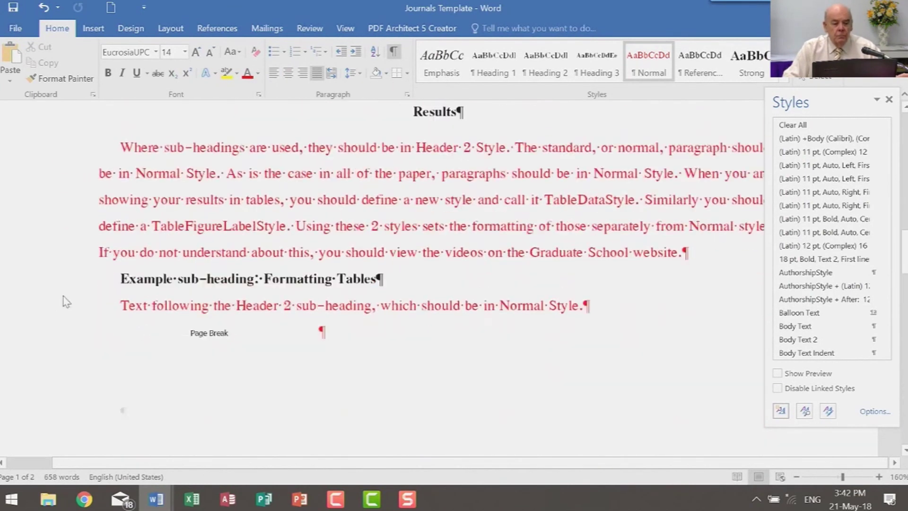
scroll(67, 301, down, 15)
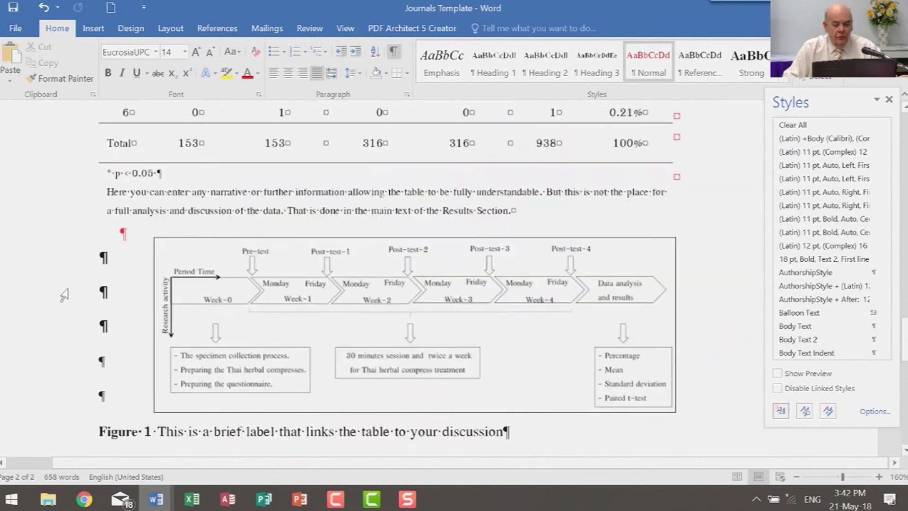
scroll(65, 296, down, 10)
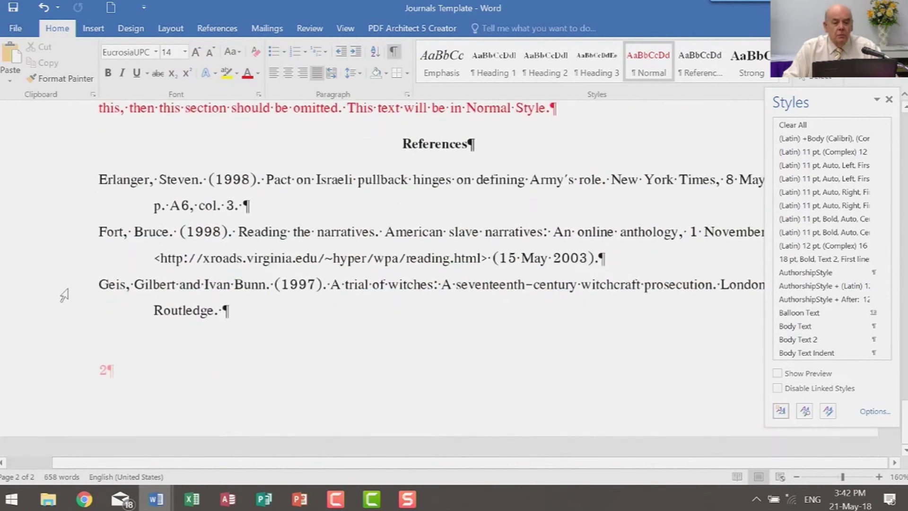
scroll(65, 295, up, 20)
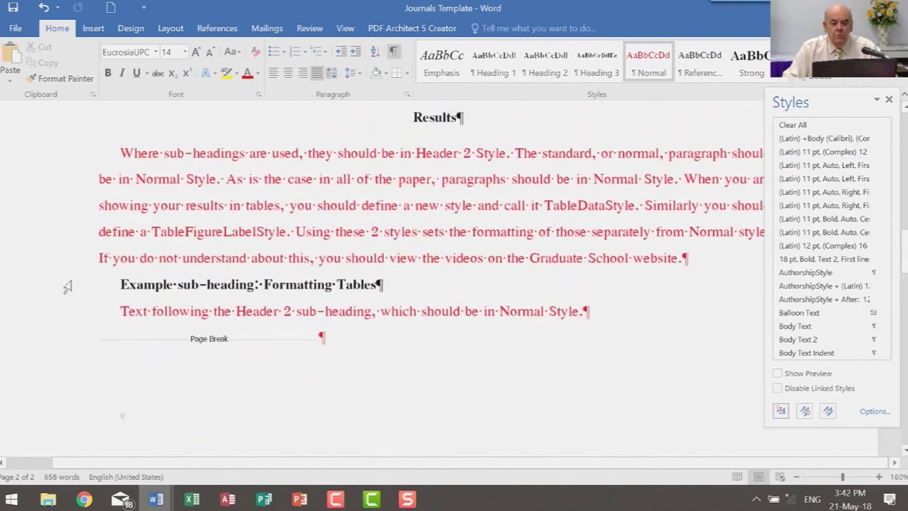
scroll(68, 287, up, 15)
scroll(449, 304, down, 3)
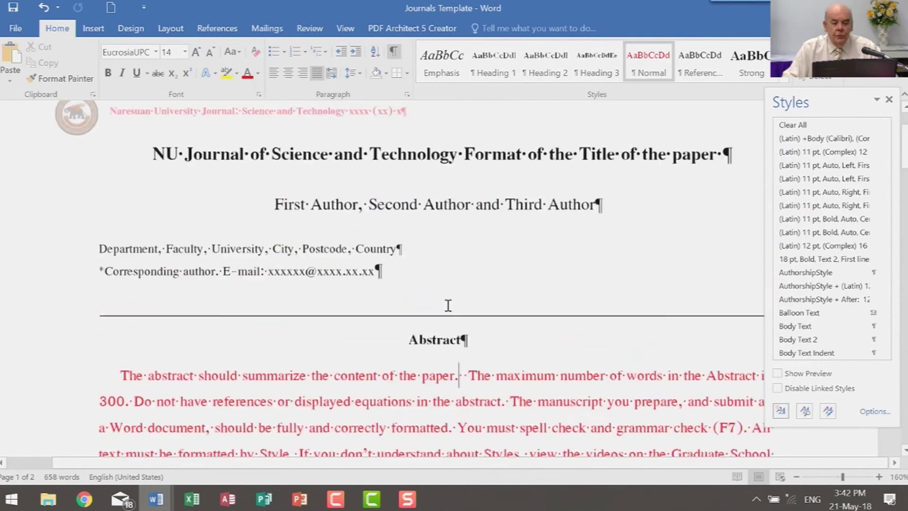
scroll(449, 304, down, 2)
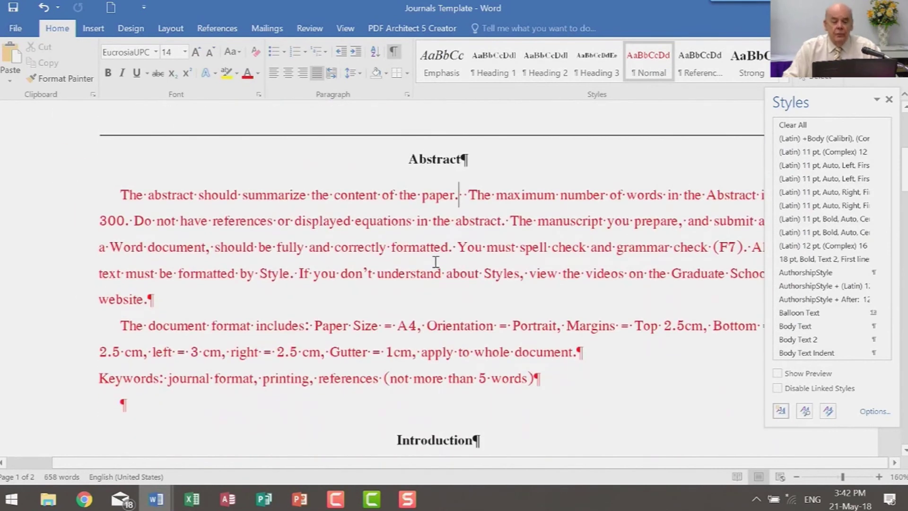
scroll(436, 261, down, 4)
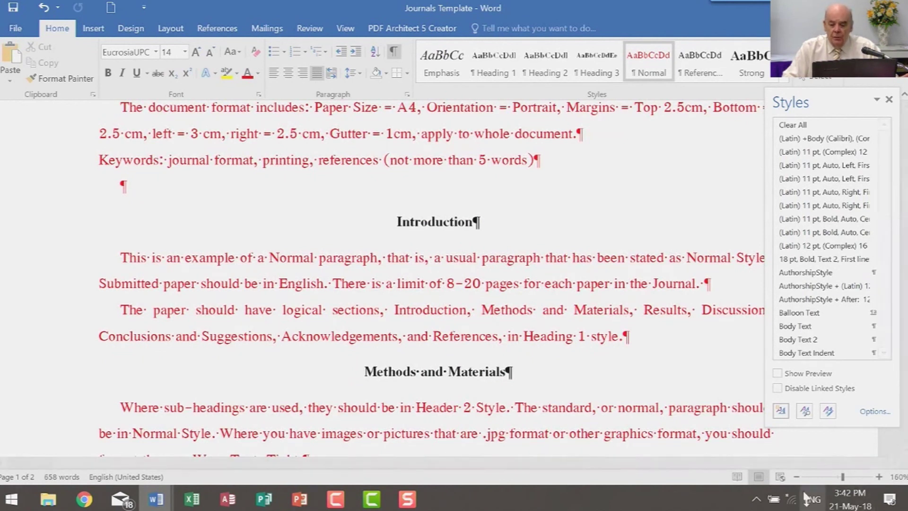
click(889, 100)
click(547, 213)
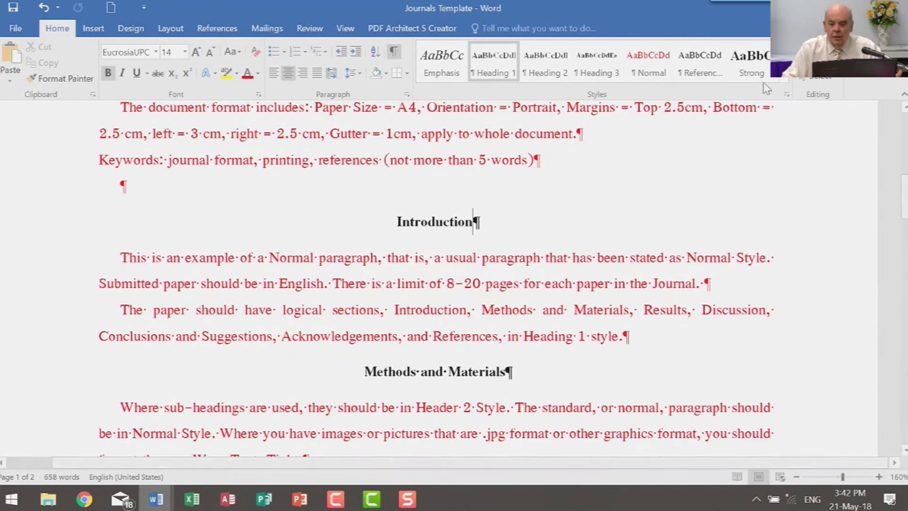
Set the Normal style's font colour to black (Text 1) and check the body paragraphs turned black
click(783, 81)
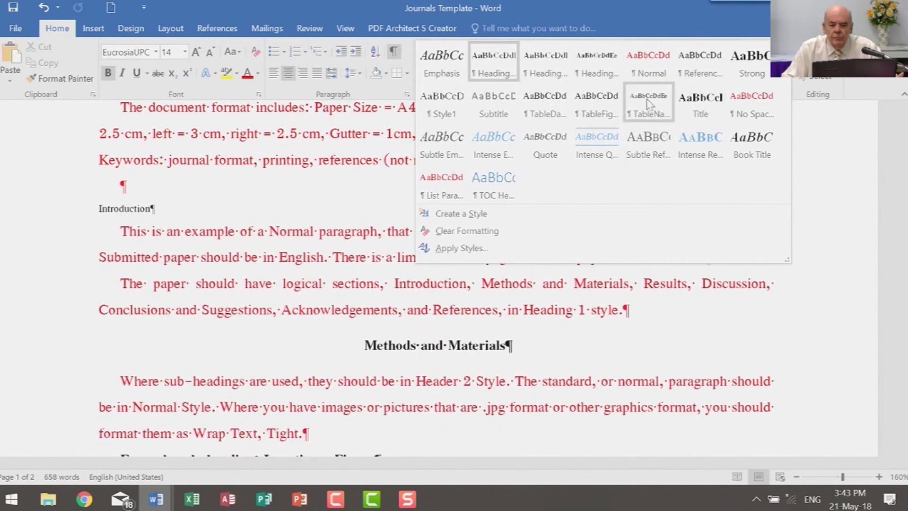
right_click(652, 72)
click(685, 98)
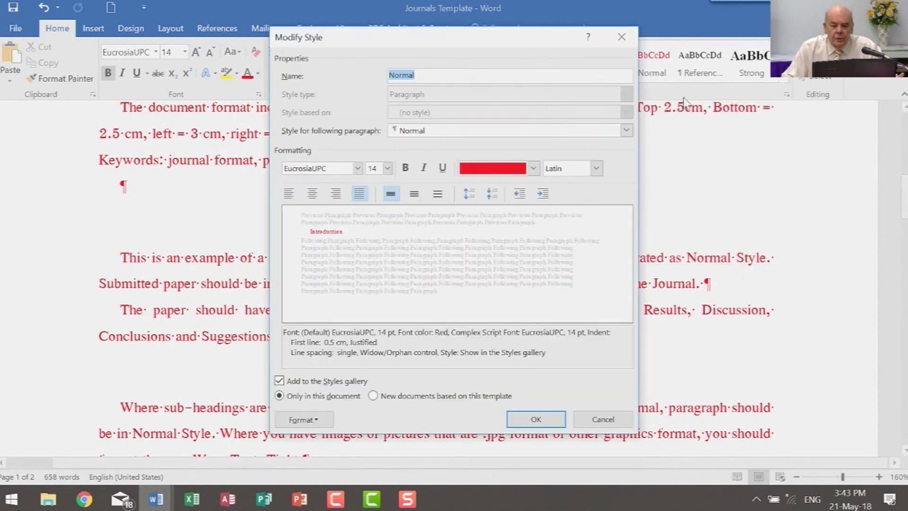
click(533, 169)
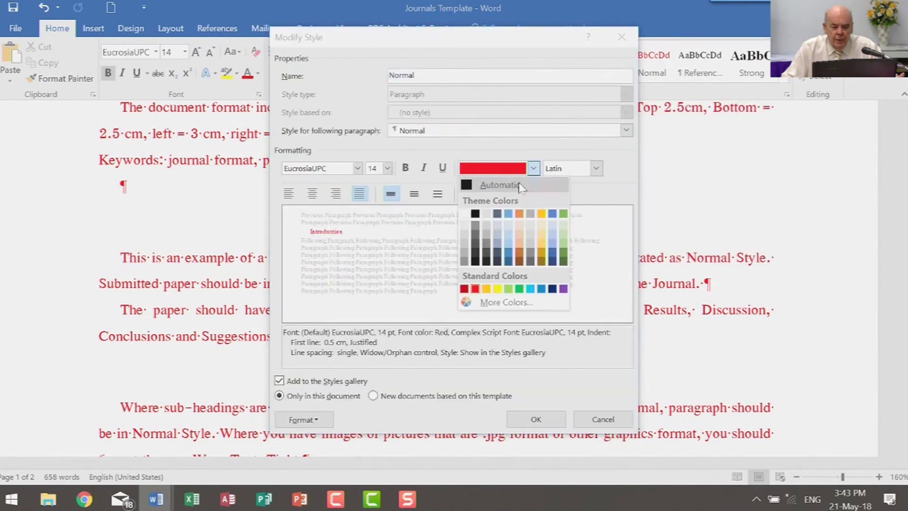
click(475, 214)
click(536, 419)
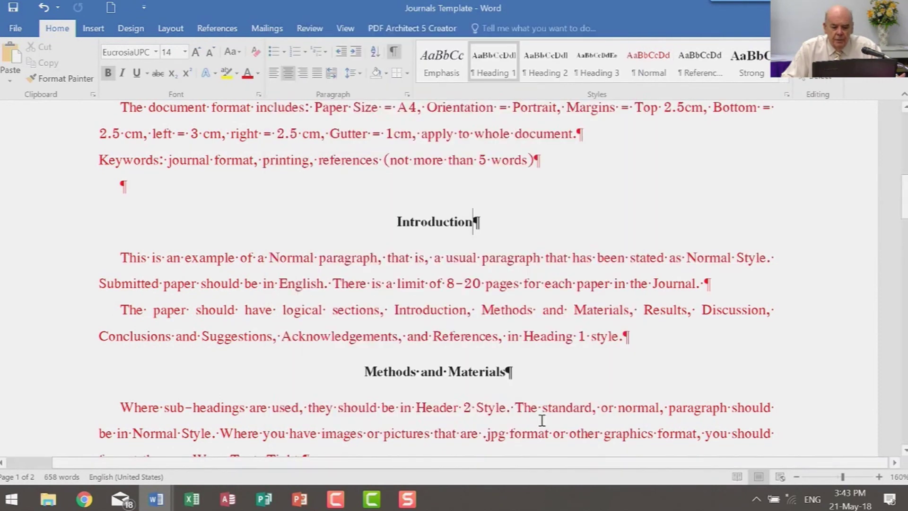
scroll(142, 260, down, 15)
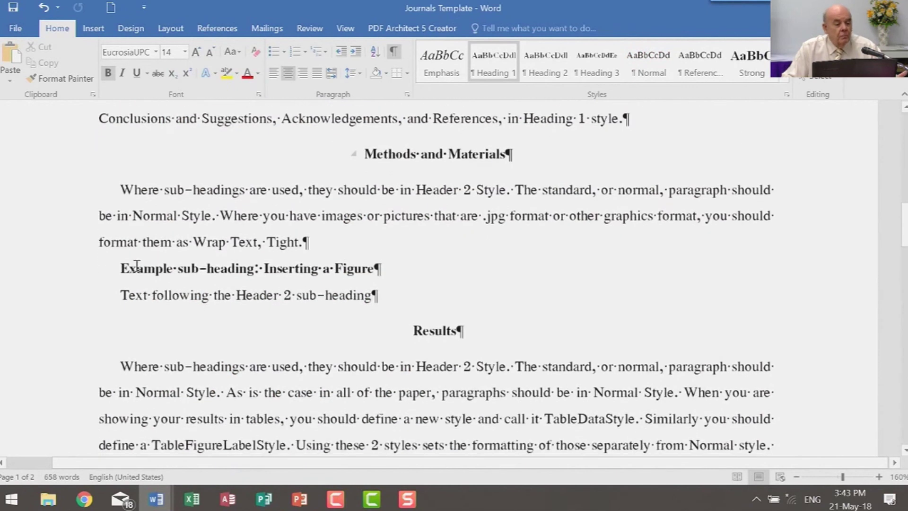
scroll(152, 257, down, 7)
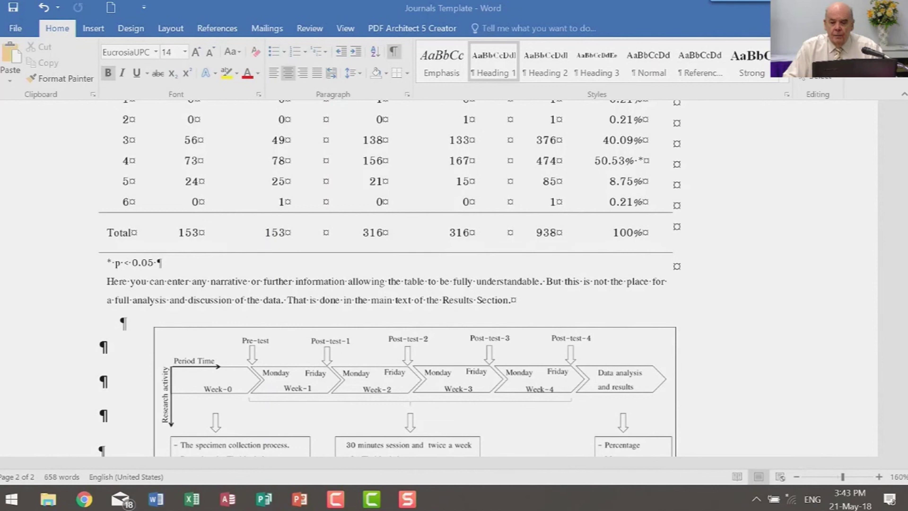
Close the Journals Template with Ctrl+W, saving its changes
key(ctrl+w)
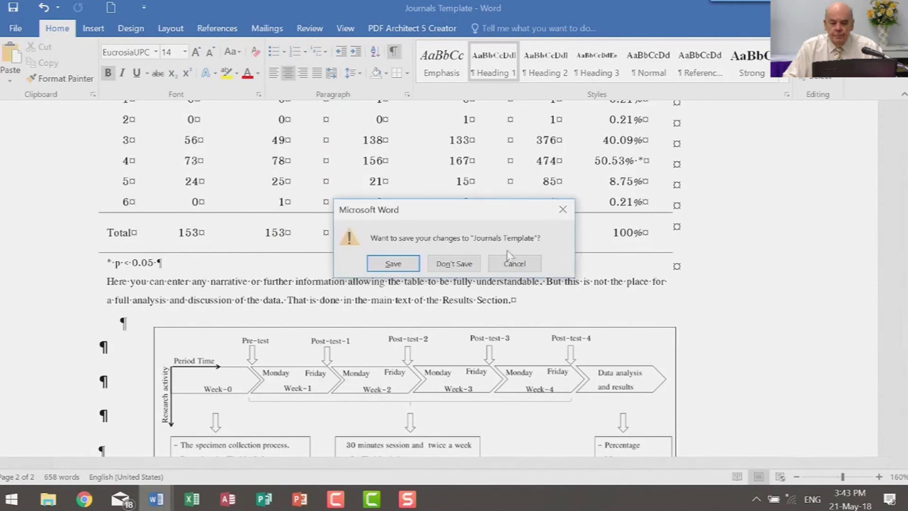
click(468, 265)
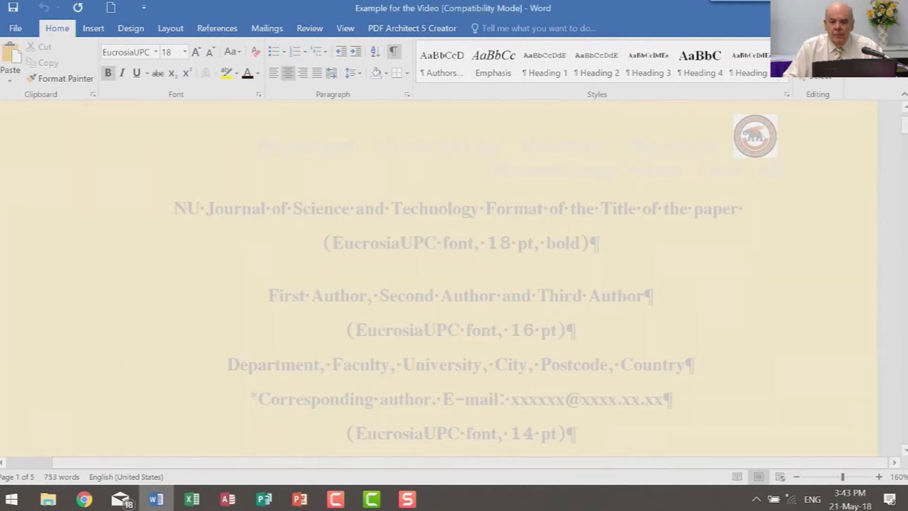